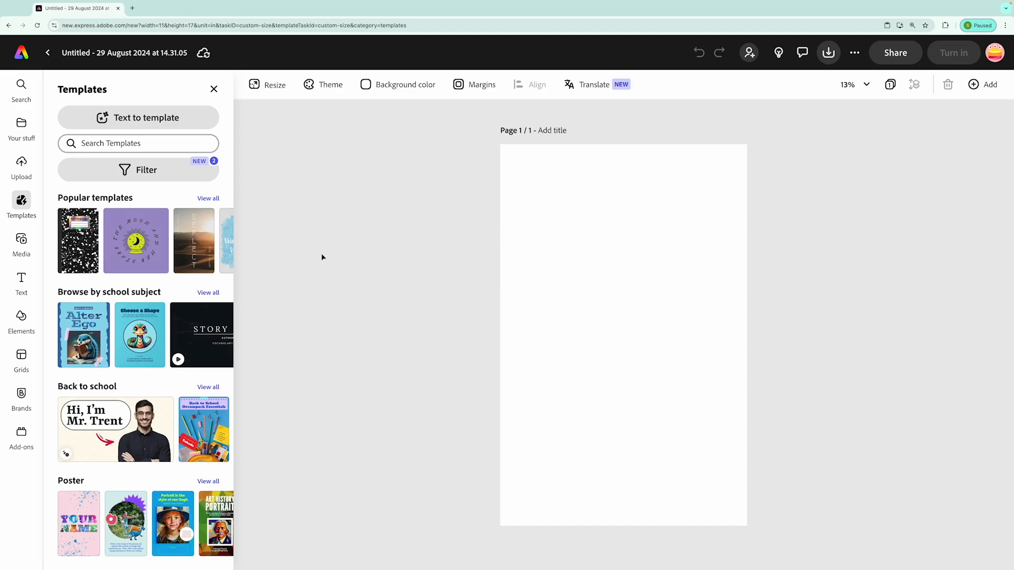
- Search the backgrounds for "watercolour" and apply the teal watercolour with the pale centre to the page
mouse_move(25, 344)
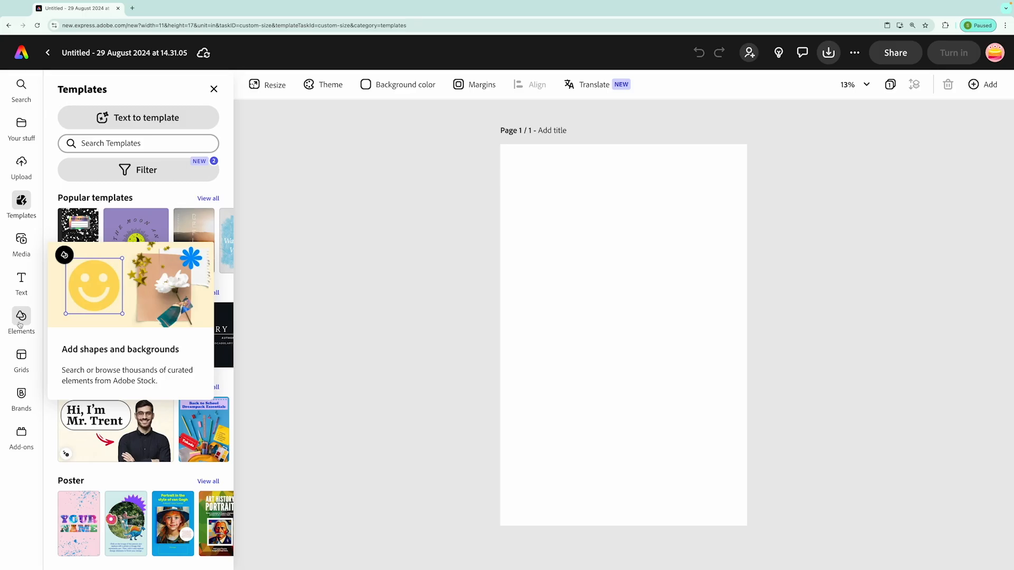
left_click(20, 321)
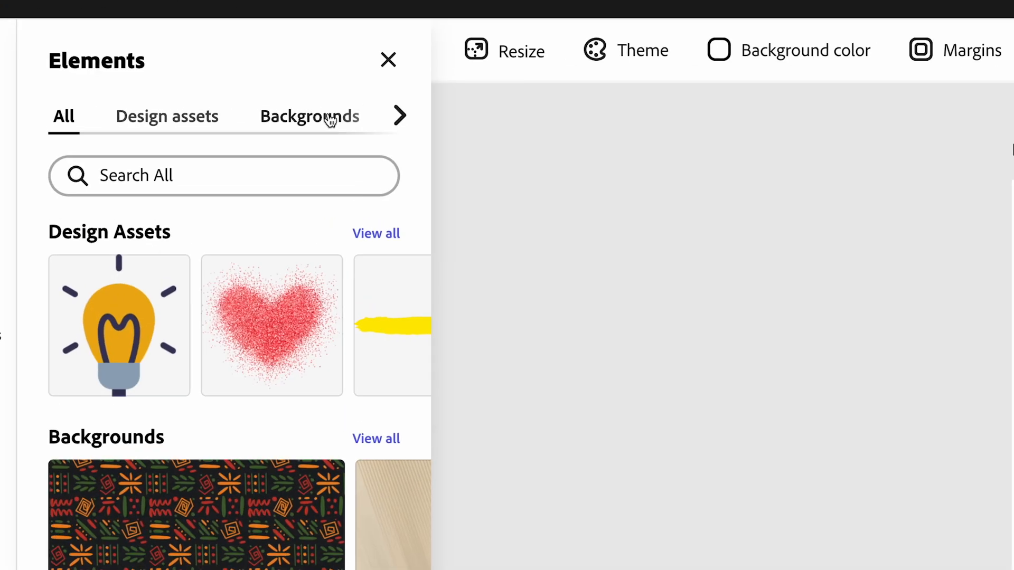
left_click(315, 120)
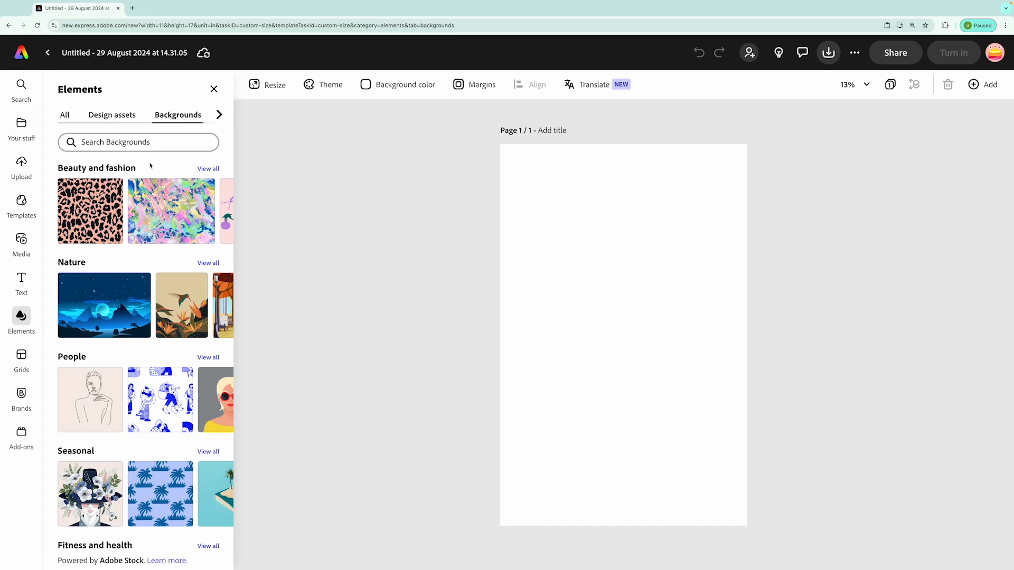
left_click(108, 143)
type("watercolour")
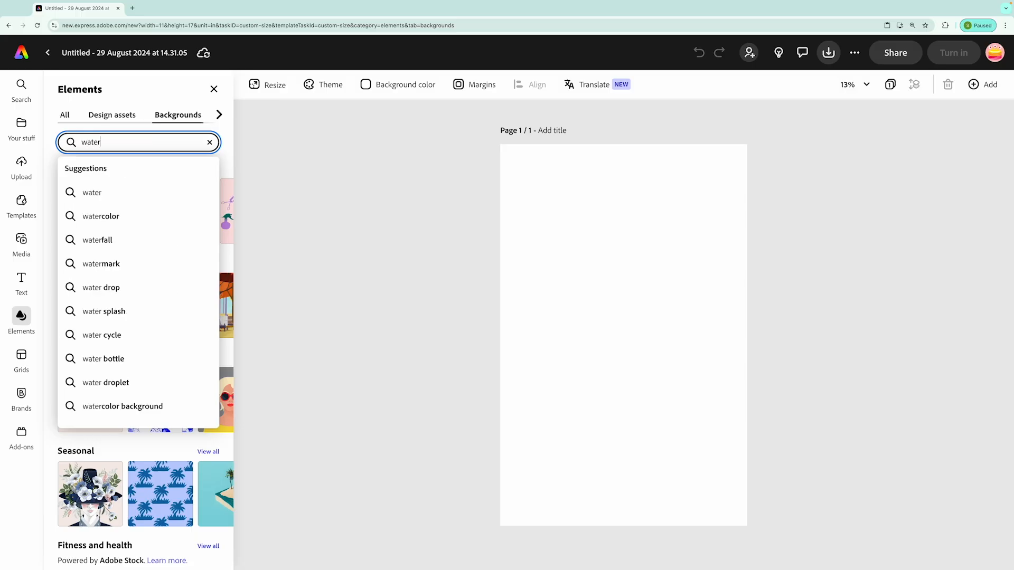
key("Return")
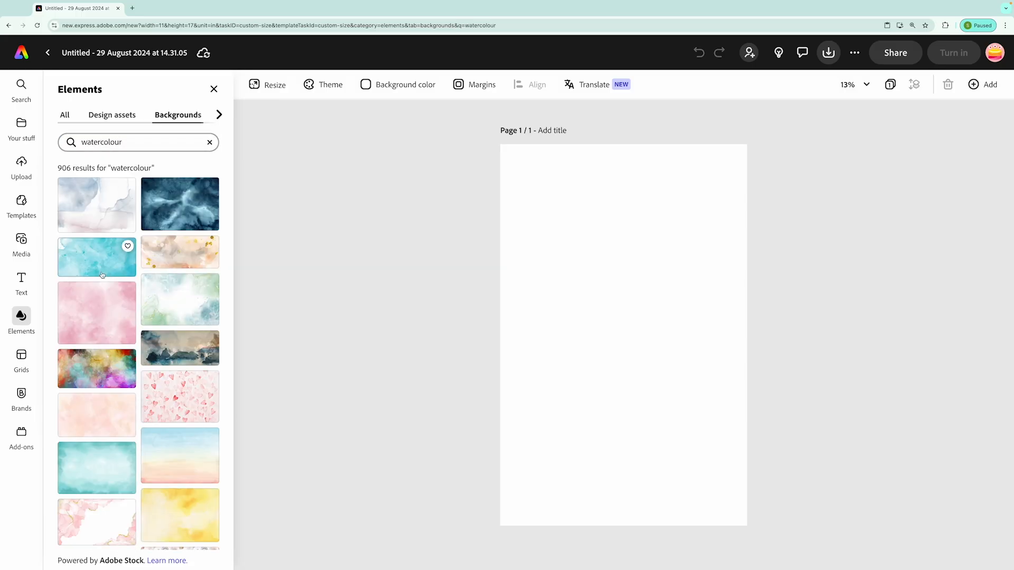
scroll(97, 317, "down", 3)
left_click(85, 413)
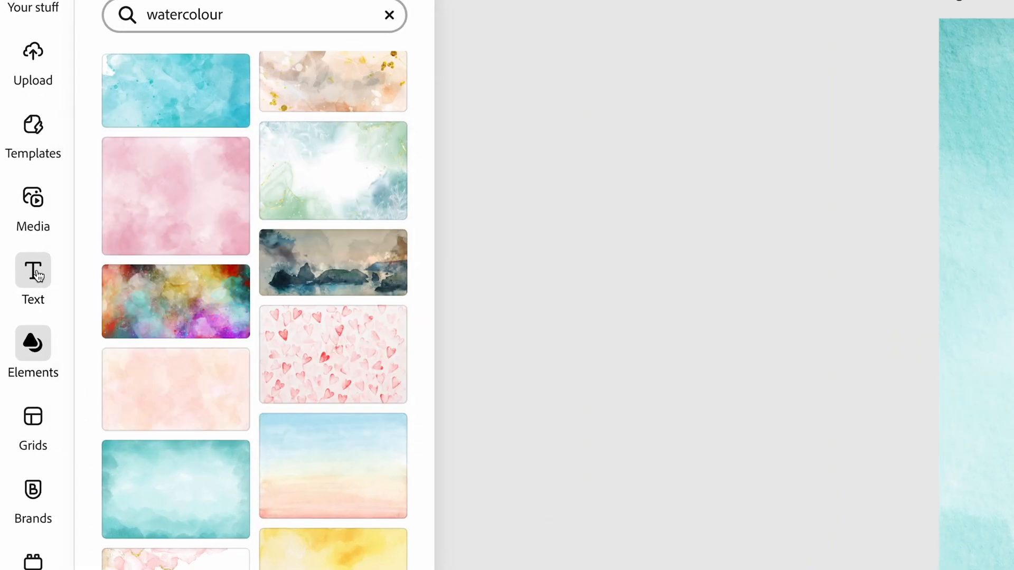
- Add the title "Character Profile" in Oswald Heavy at size 430, spanning the top of the page
left_click(37, 274)
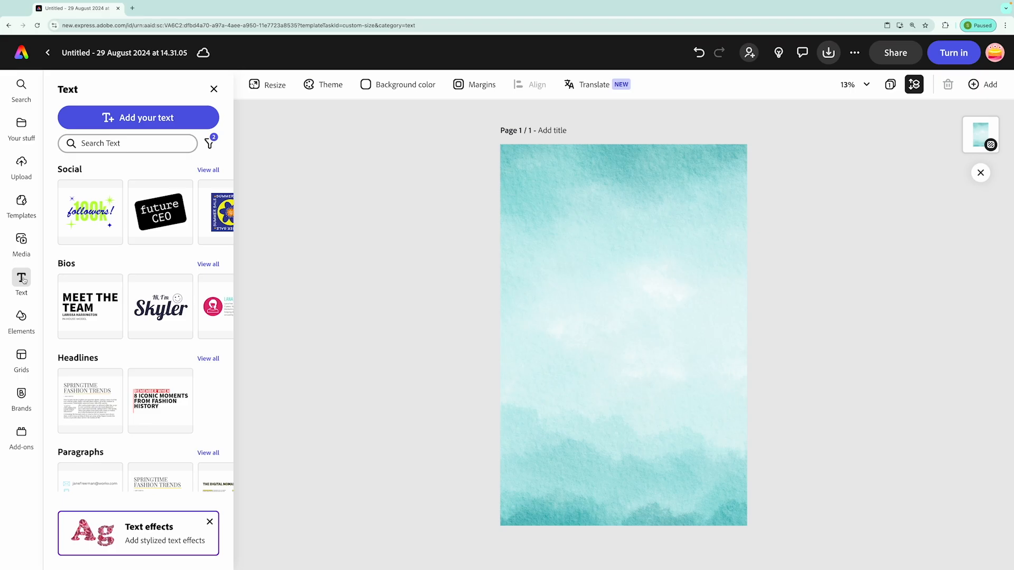
left_click(108, 123)
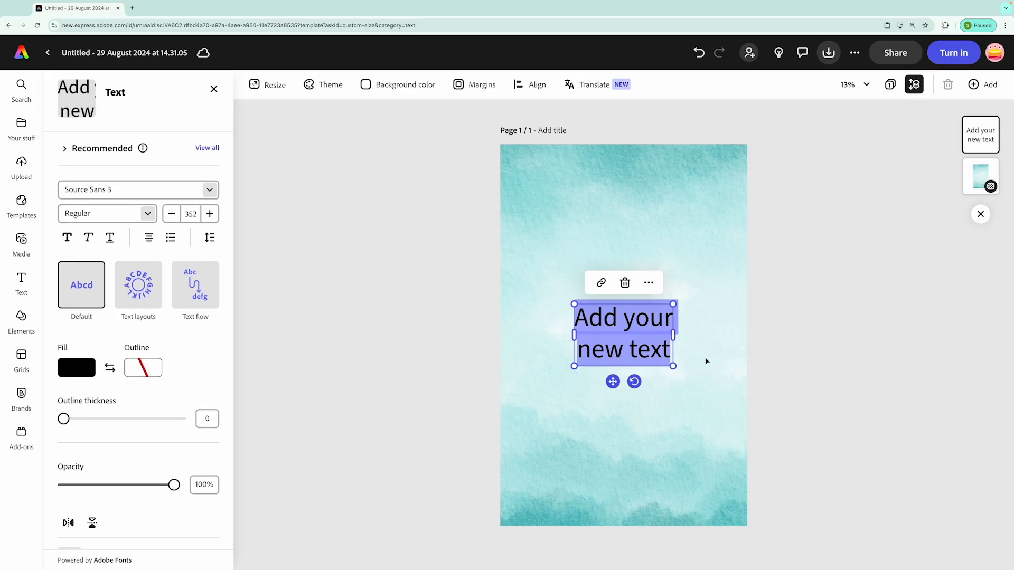
type("Character Profile")
left_click(138, 189)
left_click(132, 399)
left_click_drag(707, 328, 738, 208)
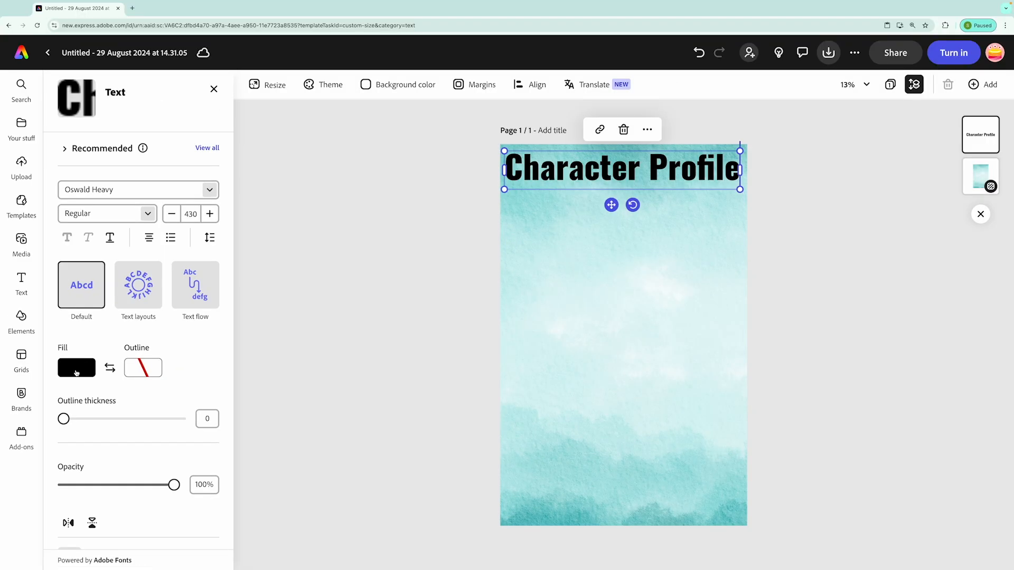
- Fill the title text with a pale teal sampled from the watercolour background
left_click(118, 352)
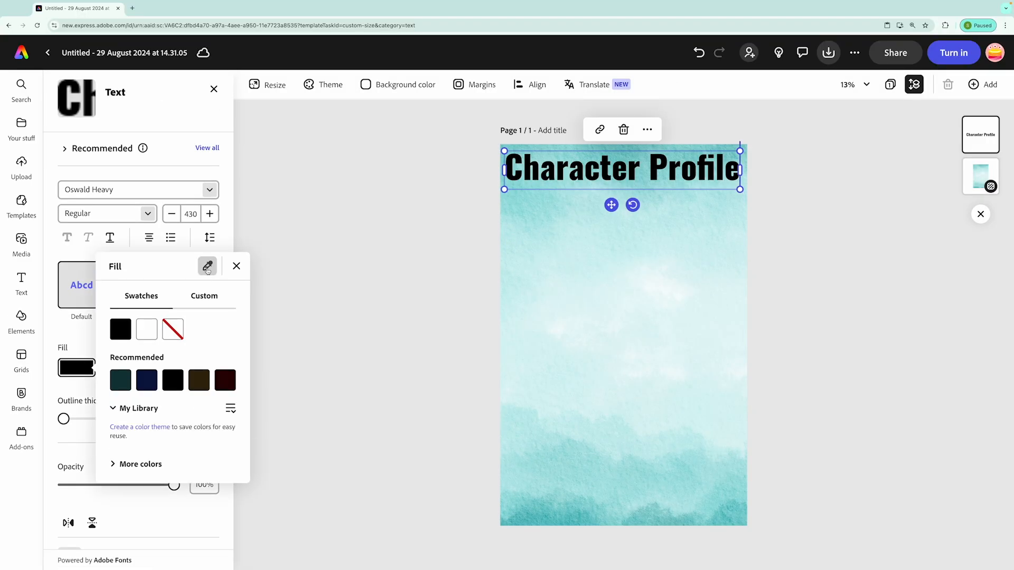
left_click(206, 271)
left_click(516, 417)
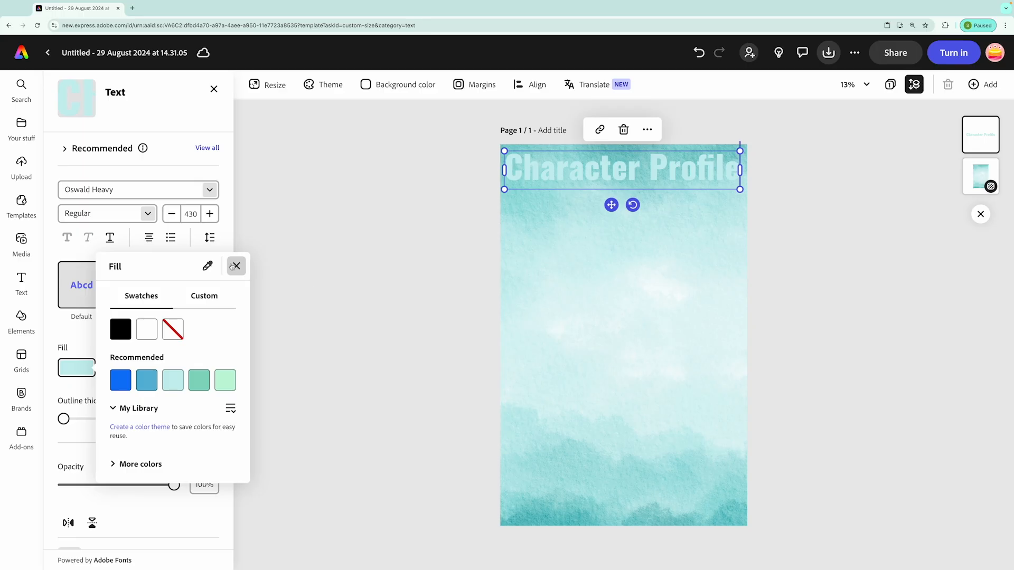
left_click(235, 266)
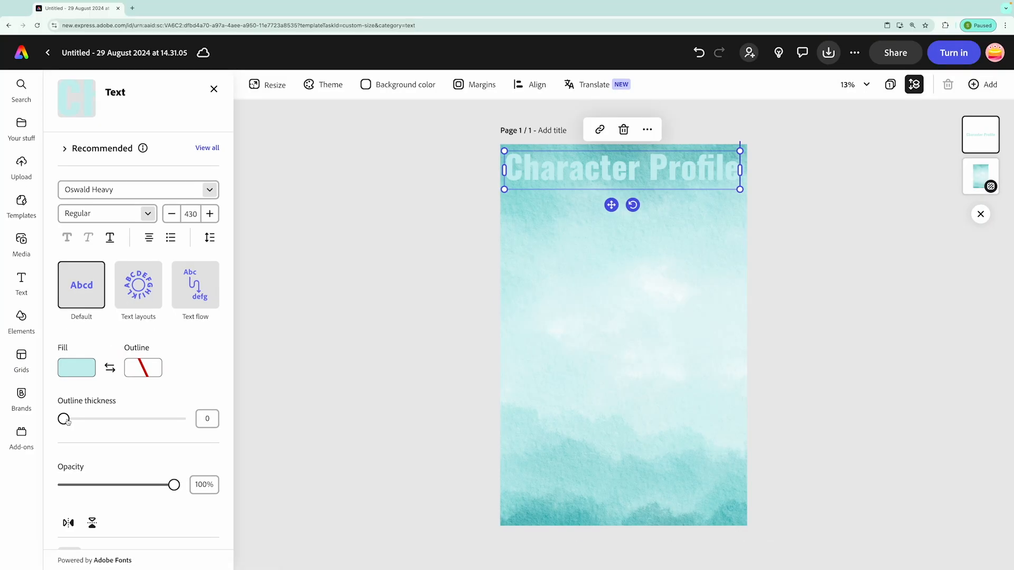
- Give the title text a black outline with a thickness of 24
left_click_drag(64, 419, 89, 421)
left_click(152, 363)
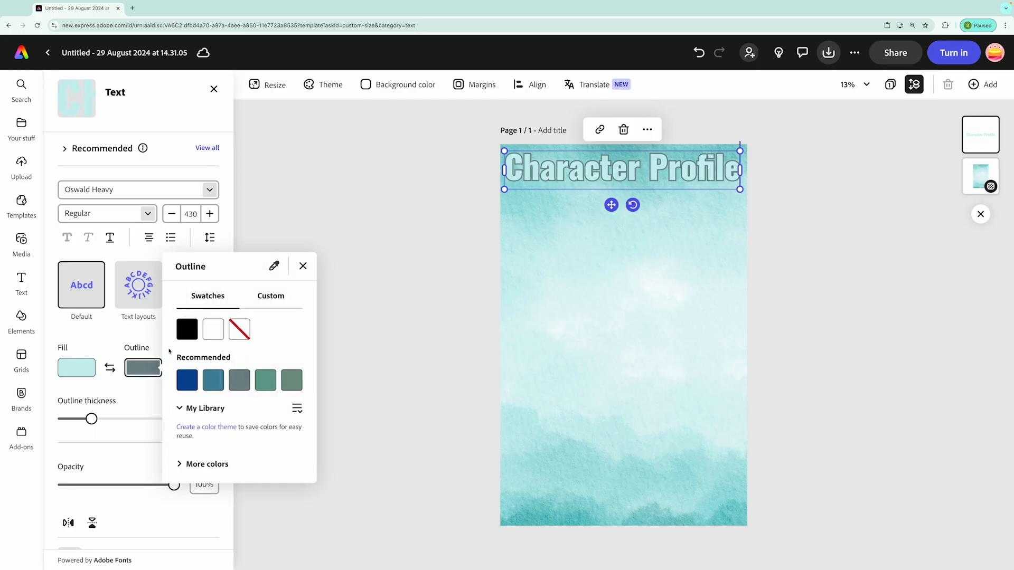
left_click(187, 331)
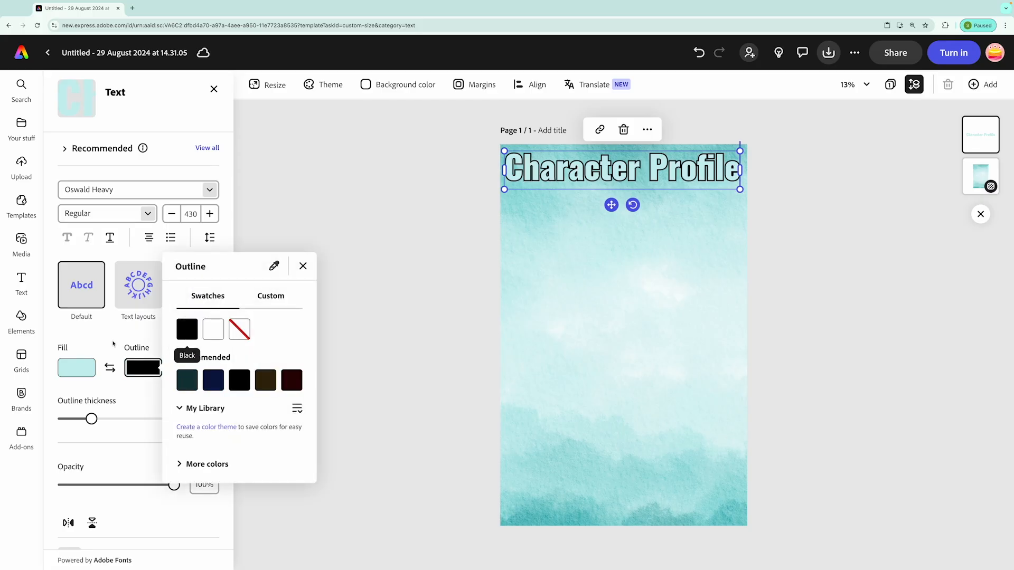
left_click(95, 336)
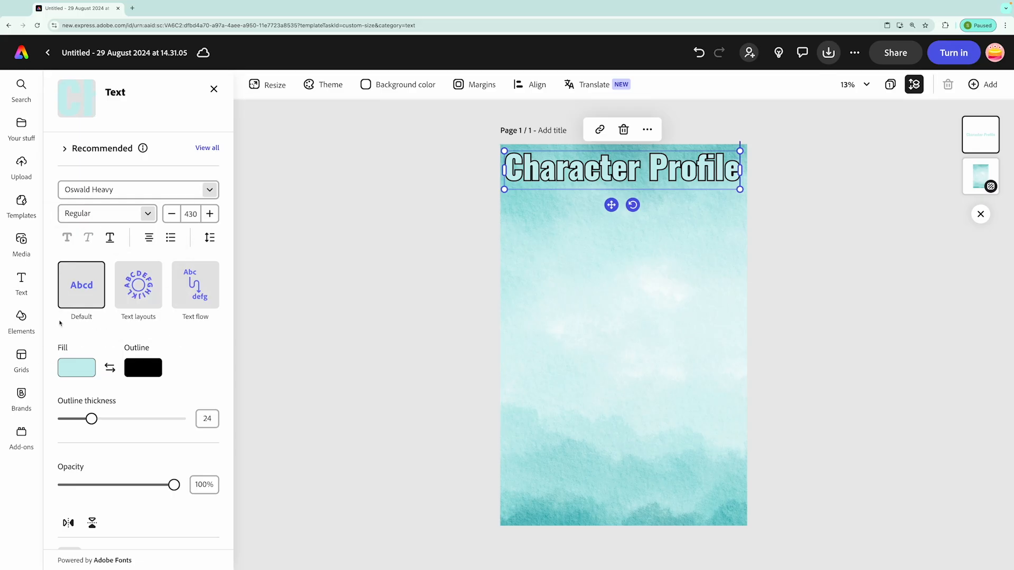
- Add the grey square with a black border from the rectangle shapes to the page
mouse_move(21, 321)
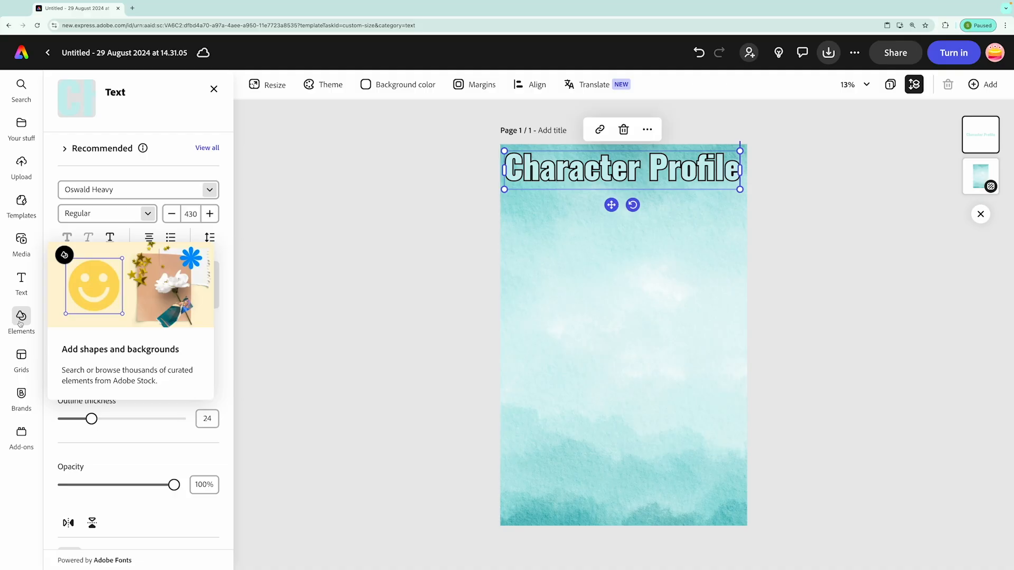
left_click(20, 323)
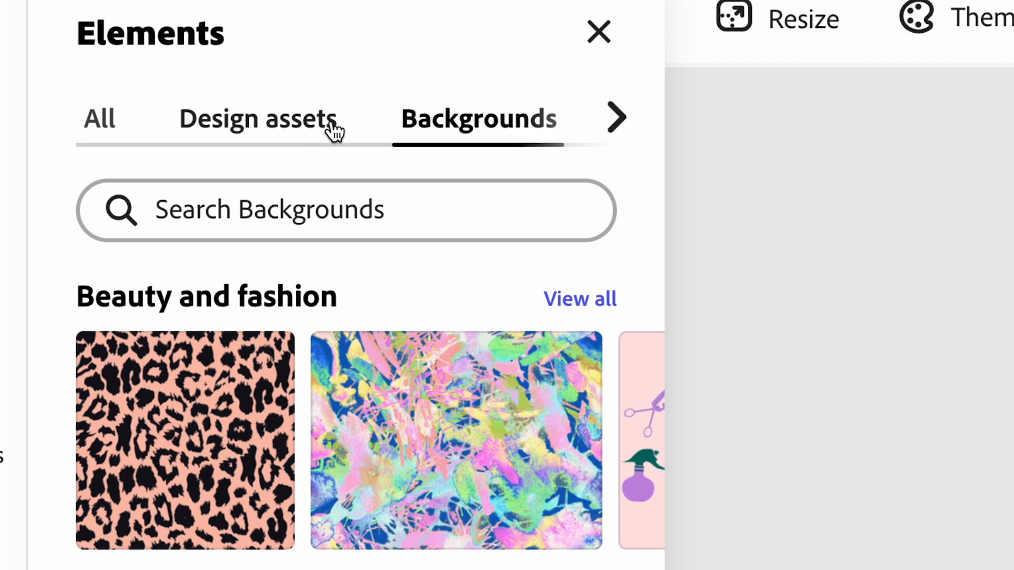
scroll(135, 119, "right", 3)
left_click(292, 129)
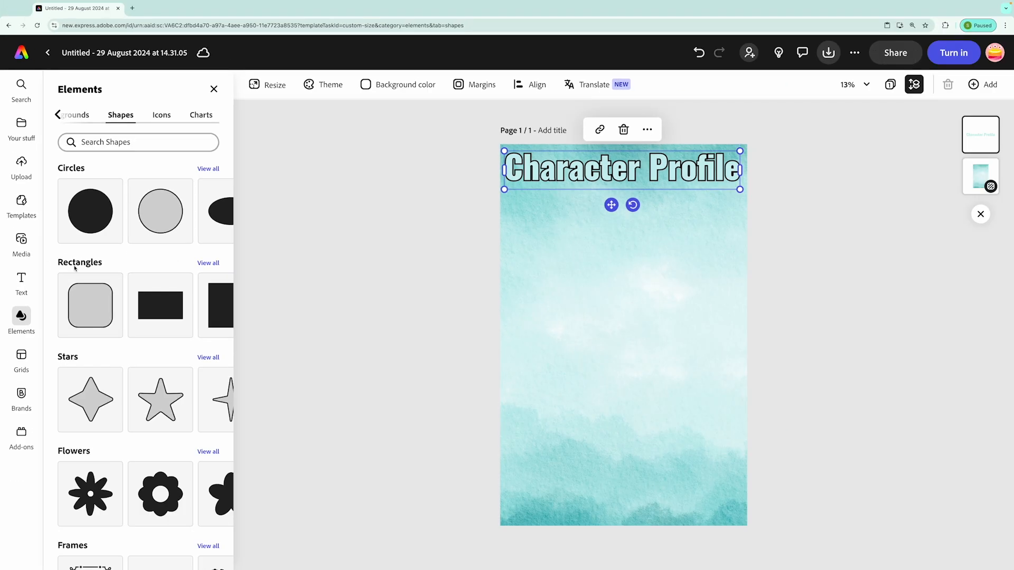
scroll(140, 312, "right", 5)
scroll(140, 311, "right", 2)
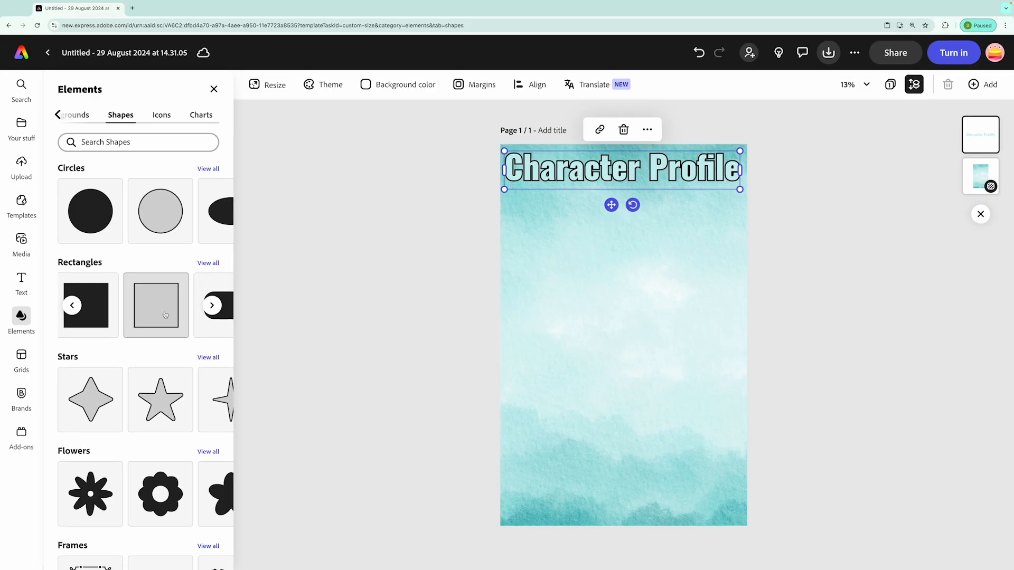
left_click(166, 312)
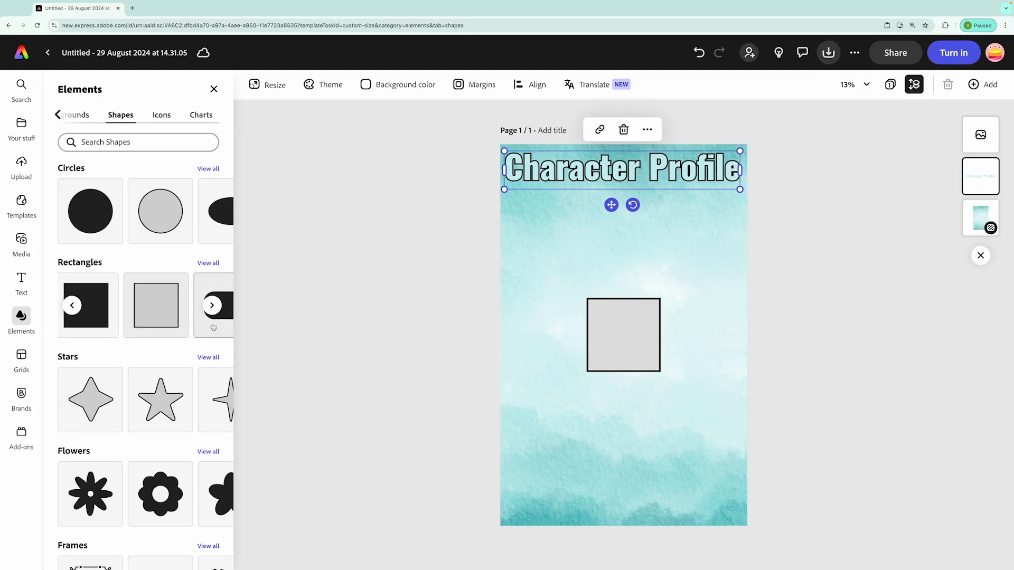
- Set the square's fill to no fill, keeping only its black border
left_click(623, 325)
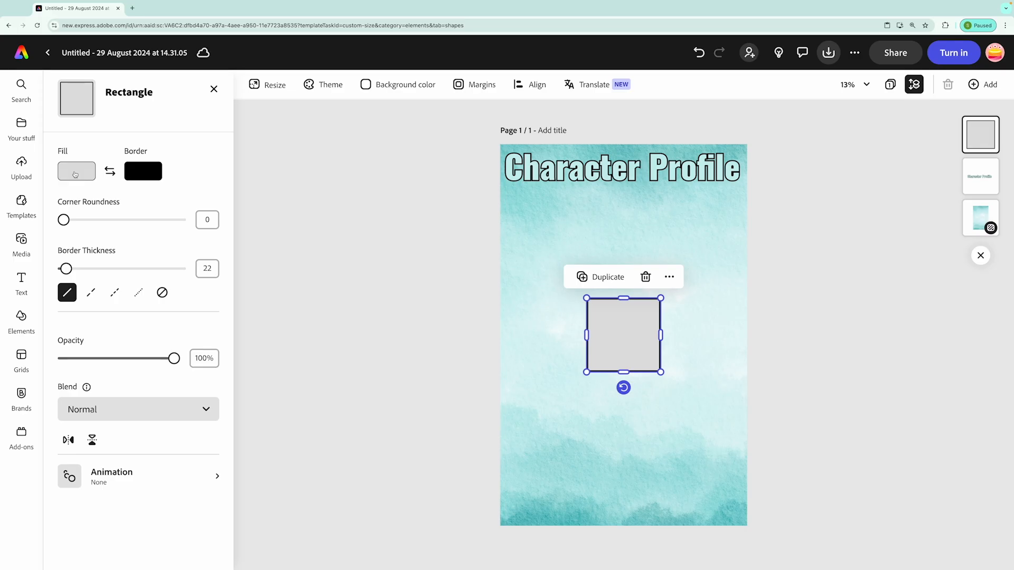
left_click(75, 174)
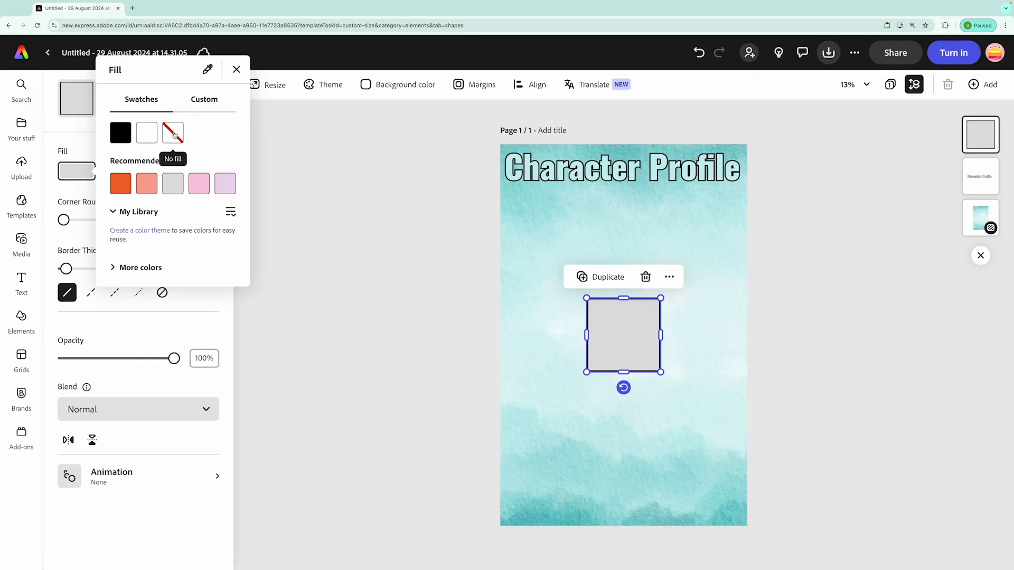
left_click(226, 156)
left_click(199, 306)
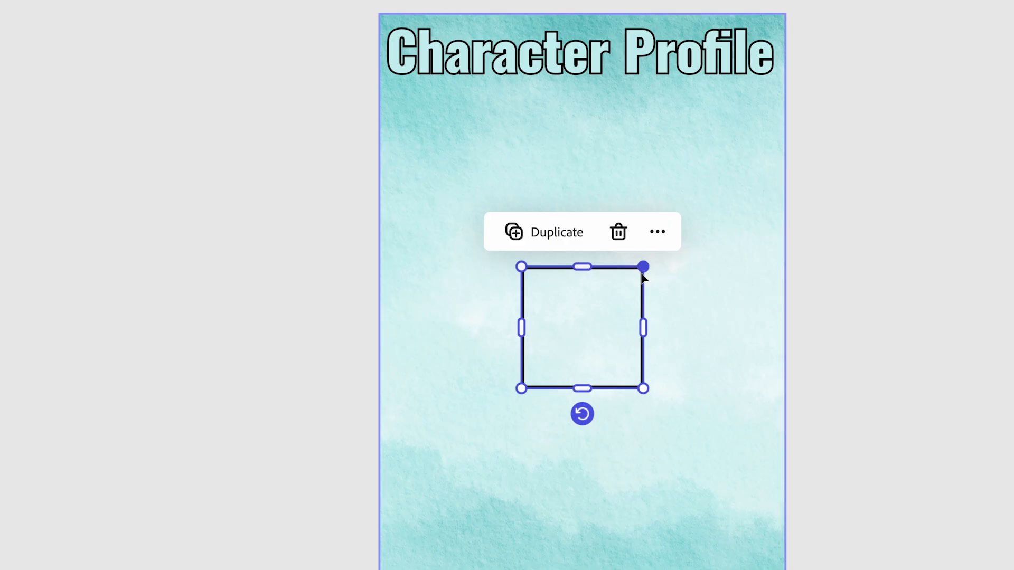
- Shrink the square slightly and position it horizontally centred, with its upper edge on the page's horizontal midline
left_click_drag(643, 268, 622, 290)
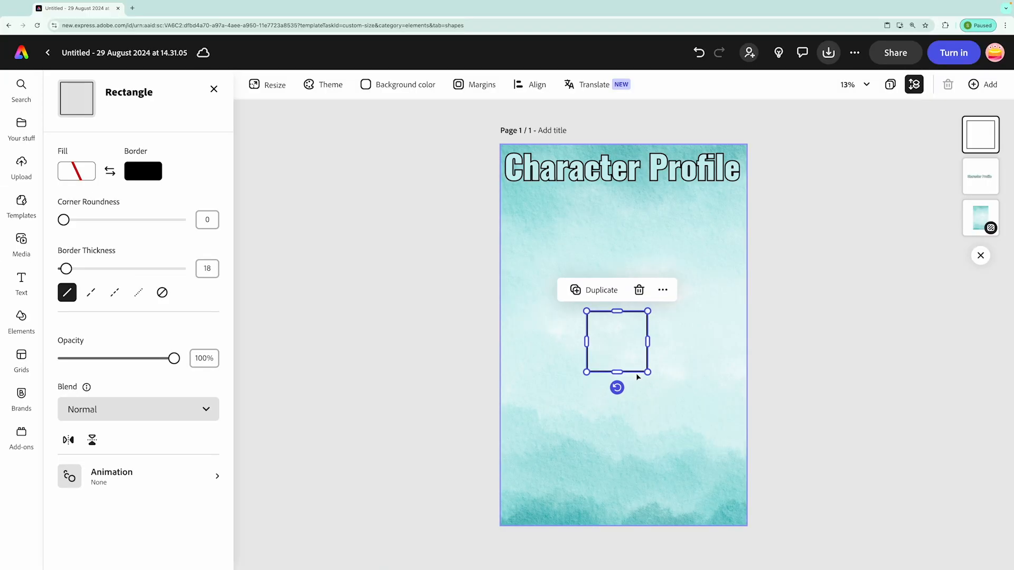
left_click_drag(640, 353, 646, 386)
left_click_drag(594, 344, 583, 339)
mouse_move(633, 405)
left_mouse_down()
mouse_move(644, 398)
mouse_move(635, 399)
left_mouse_up()
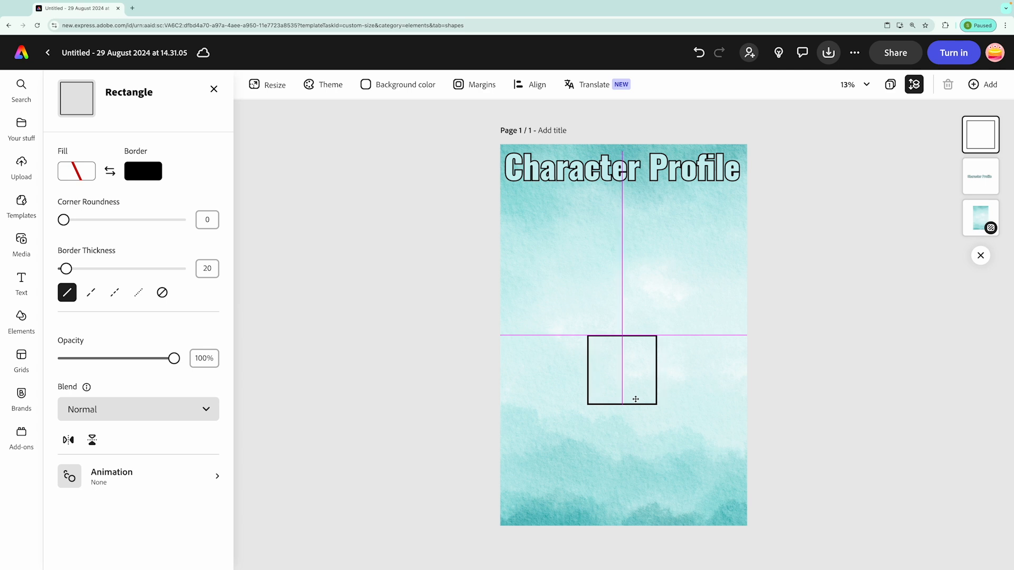
left_click_drag(636, 403, 635, 401)
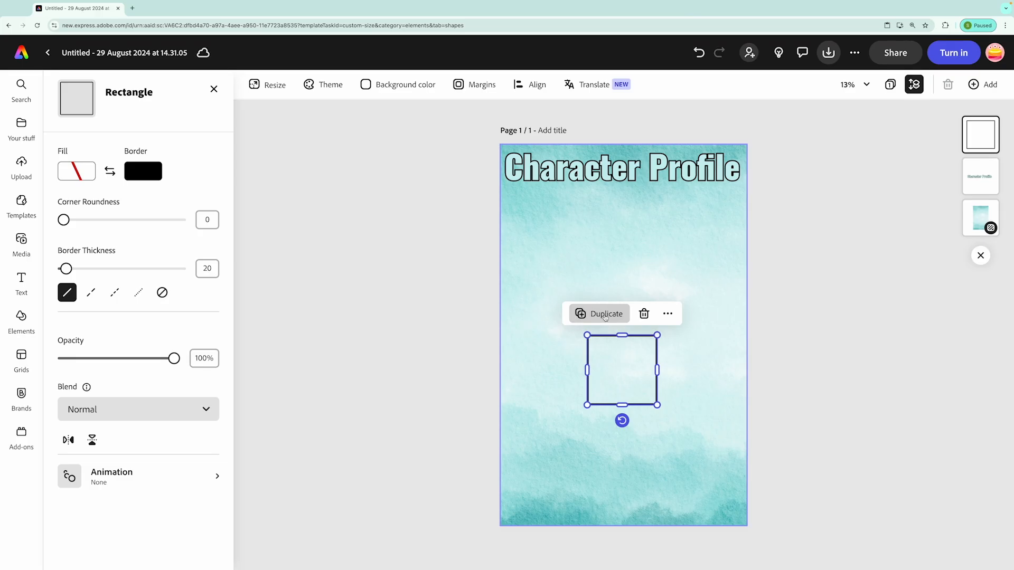
- Duplicate the square and arrange the copies into an evenly spaced grid of three columns and two rows
left_click(585, 286)
left_click_drag(668, 374, 777, 373)
left_click_drag(711, 363, 700, 444)
left_click(679, 312)
left_click(603, 389)
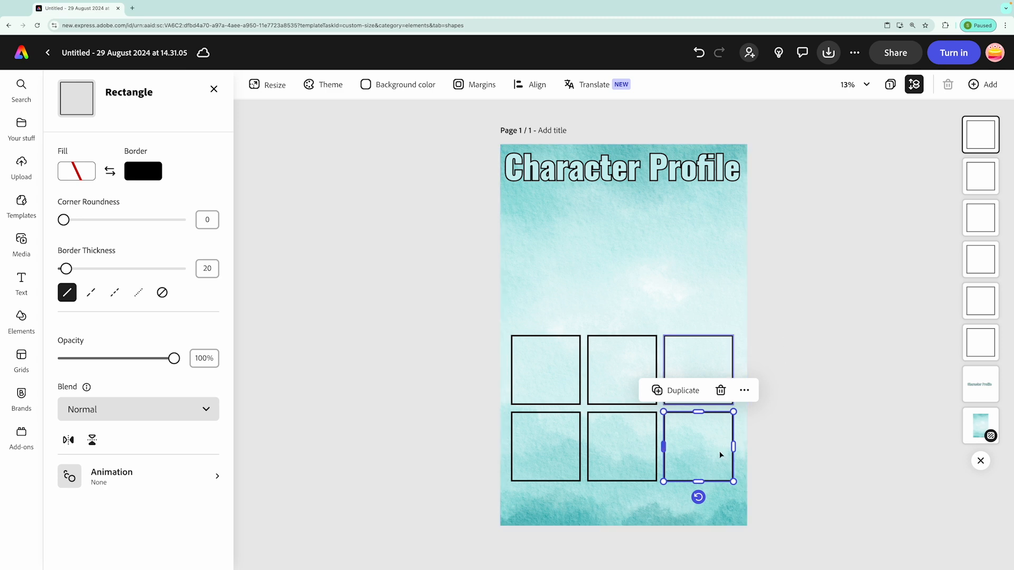
- Duplicate a square and resize the copy into a large portrait frame between the title and the grid, aligned with the grid's right edge
left_click(681, 390)
left_click_drag(705, 451, 708, 328)
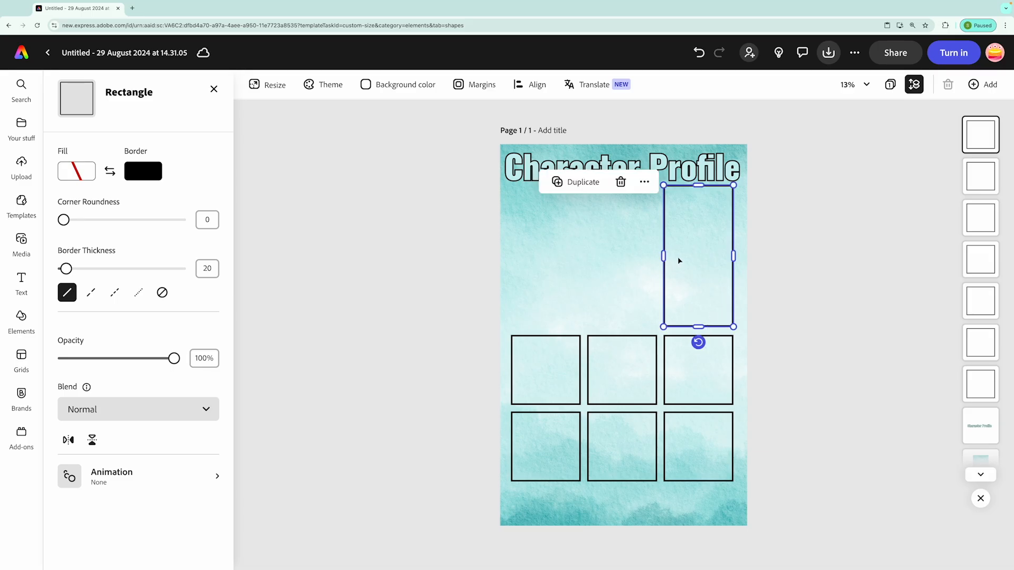
left_click_drag(664, 256, 621, 257)
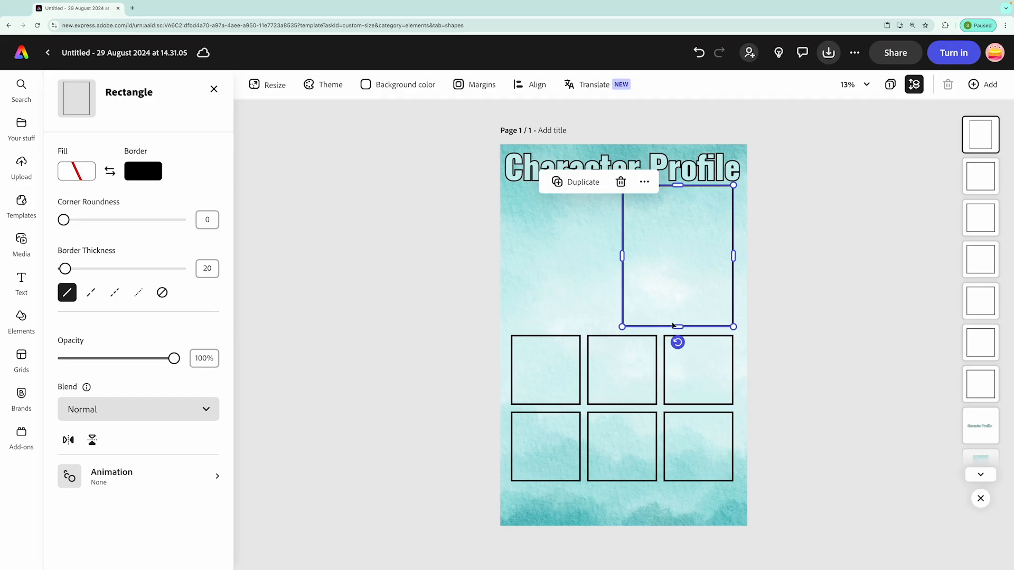
left_click_drag(675, 326, 677, 314)
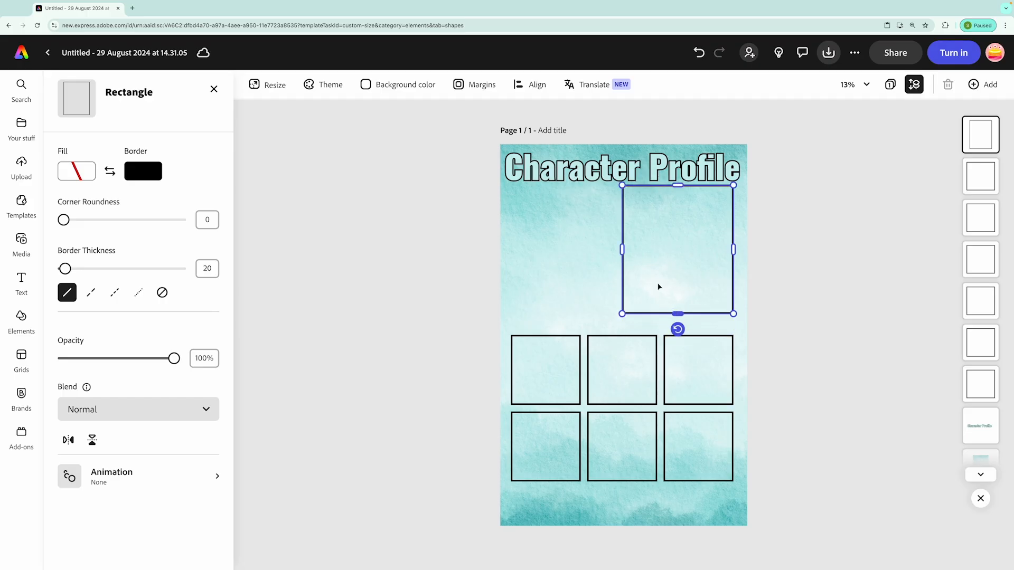
left_click_drag(621, 248, 640, 248)
left_click(880, 319)
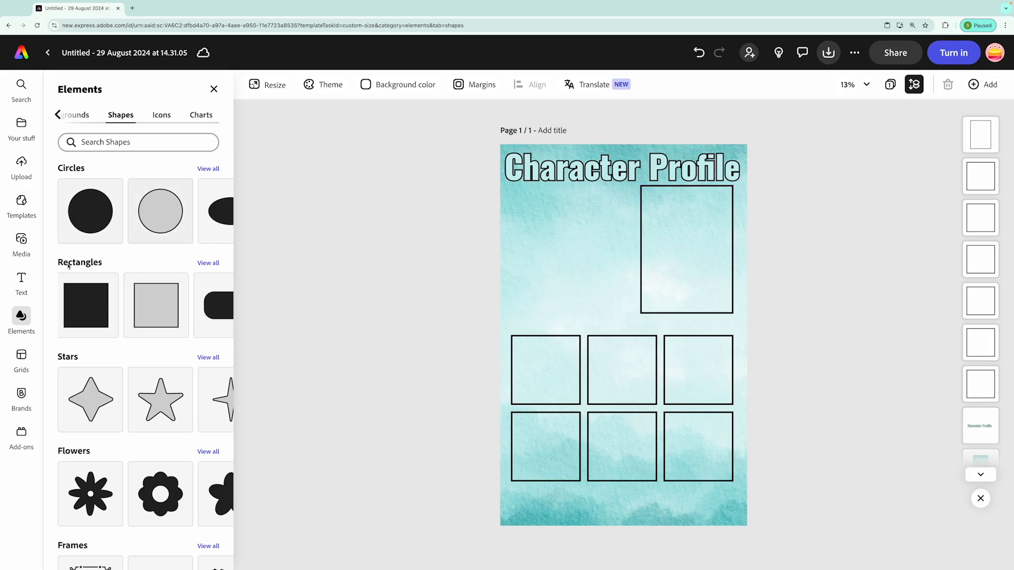
- Add a text box reading "Film:" with "Eye of the Storm" on the second line
left_click(21, 281)
left_click(113, 117)
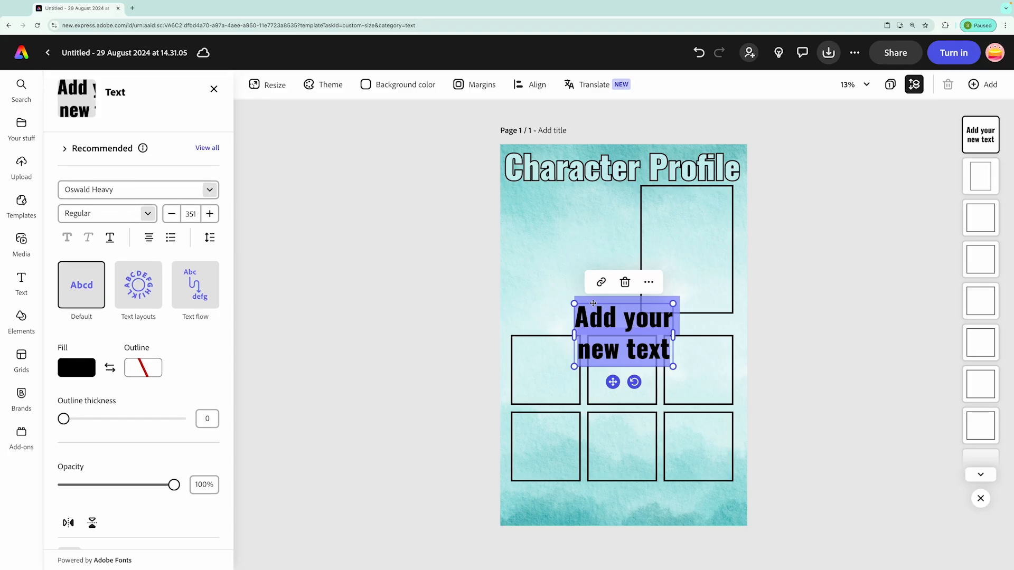
type("Film:")
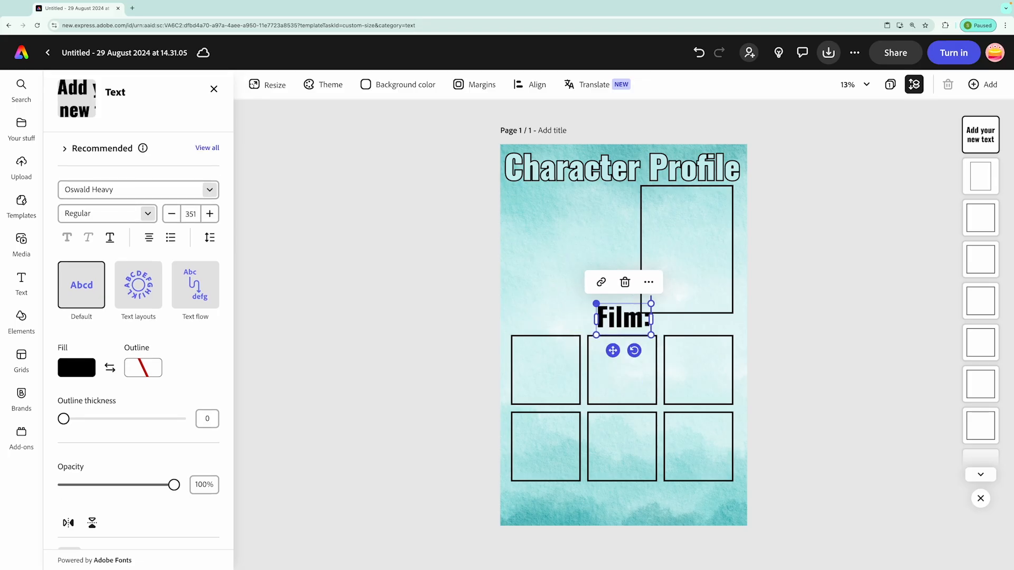
key("Return")
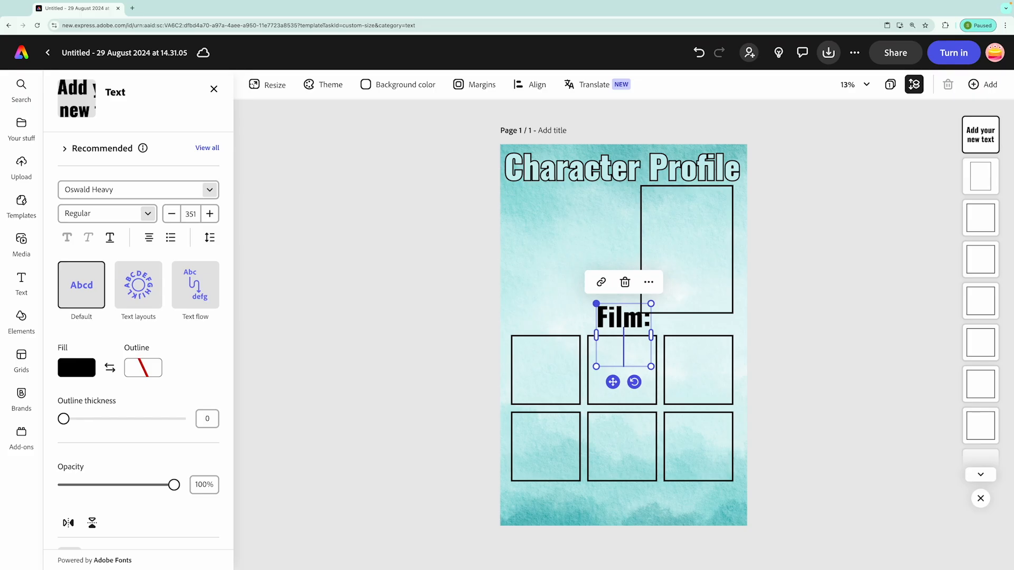
type("Eye of the Storm")
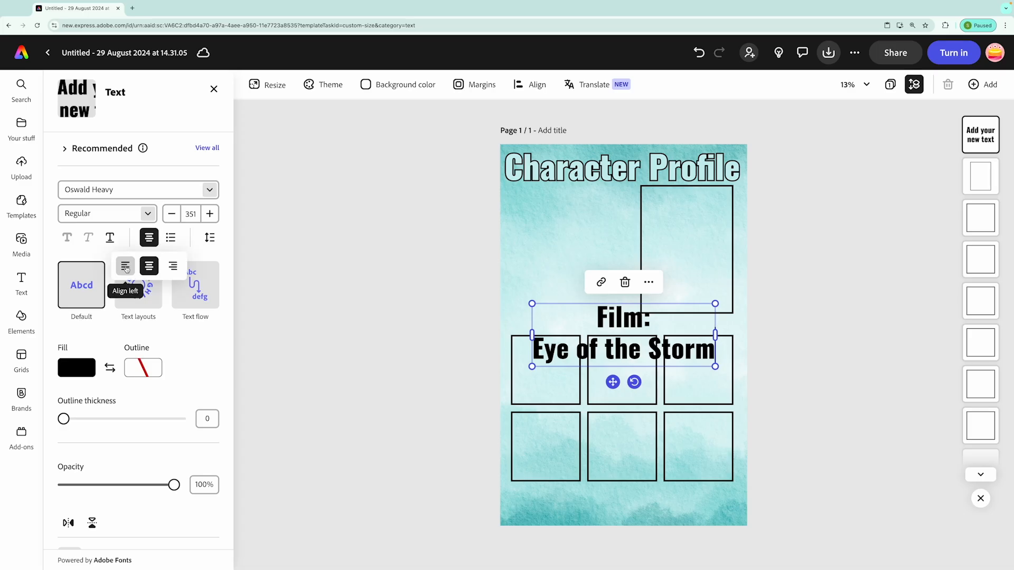
- Left-align the film text, shrink it to fit beside the portrait frame, and place it directly beneath the title
left_click(125, 266)
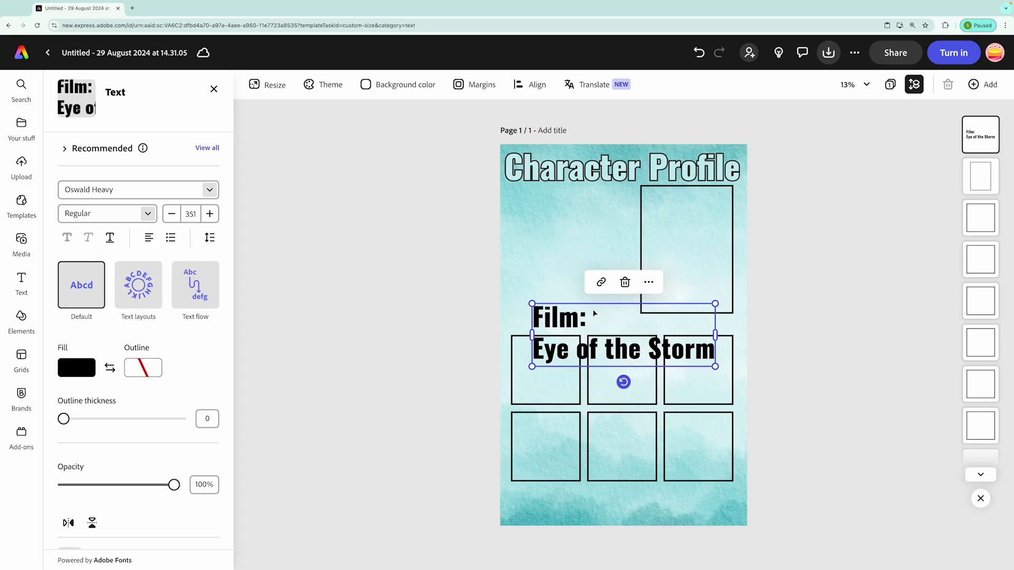
left_click_drag(589, 308, 561, 189)
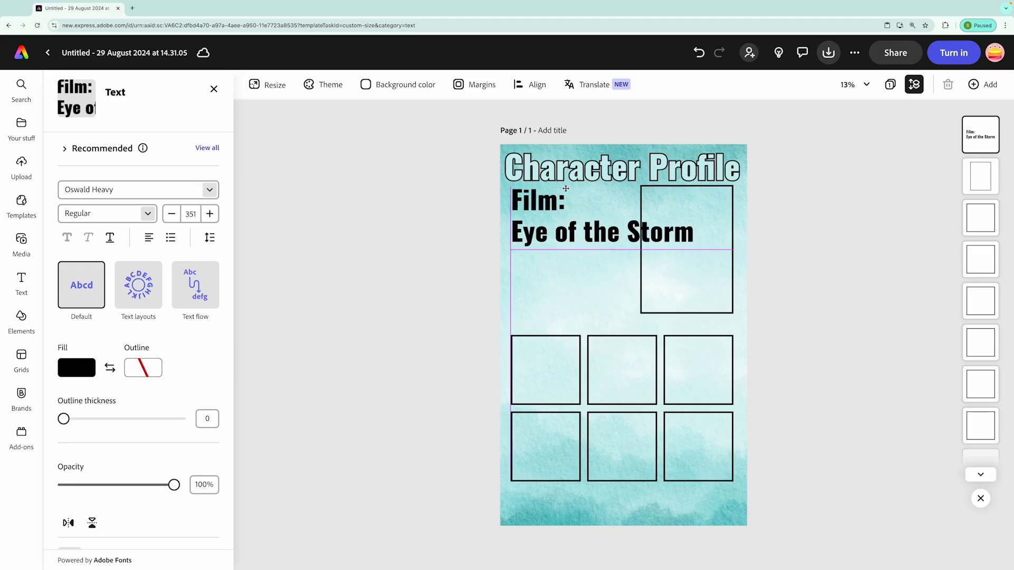
left_click_drag(685, 247, 627, 233)
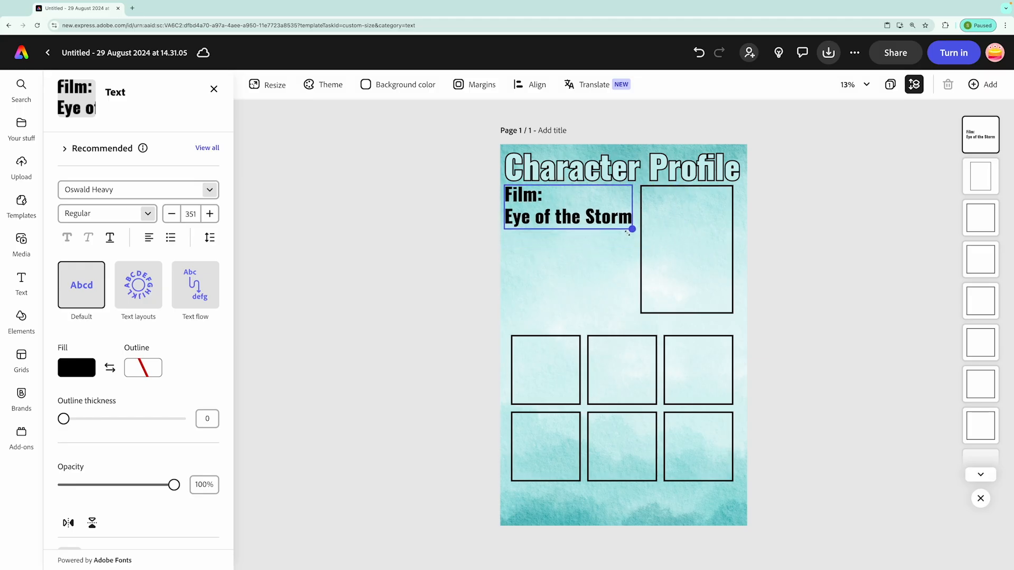
left_click_drag(569, 185, 569, 184)
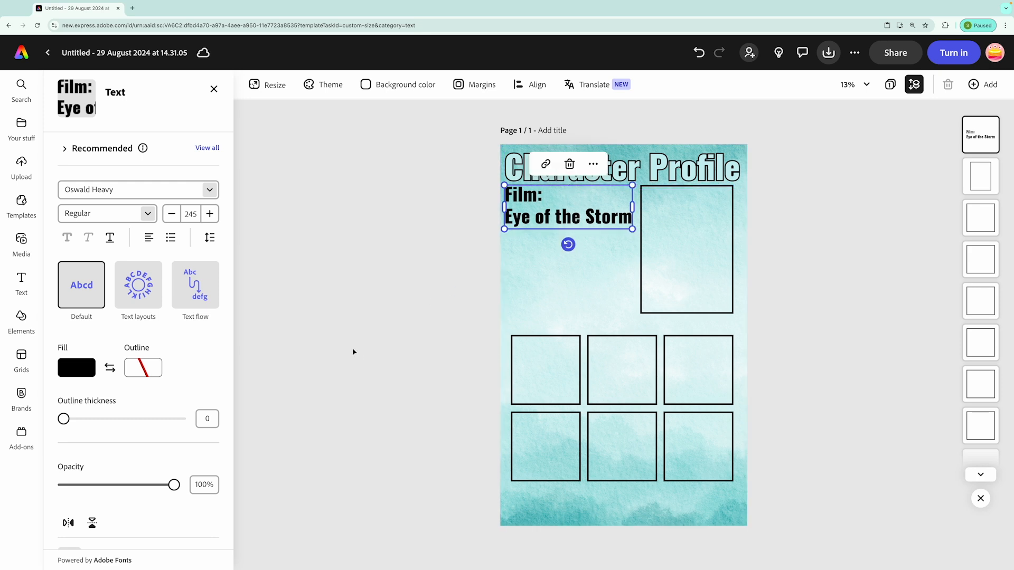
- Add a rough-edged rounded rectangle shape behind the film text, then shrink and reposition the text so the shape clears the portrait frame
scroll(85, 391, "down", 3)
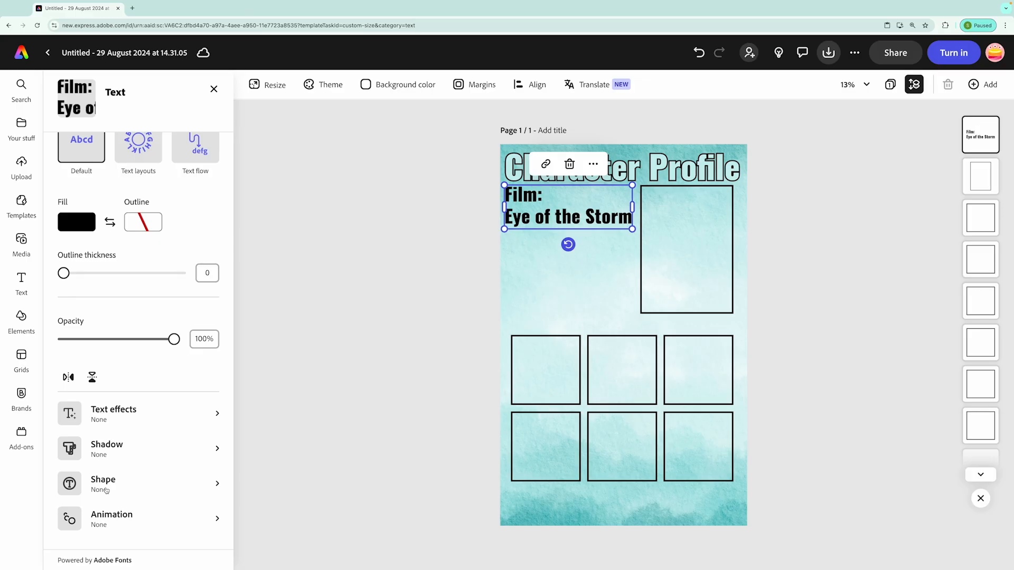
left_click(172, 476)
scroll(121, 283, "down", 6)
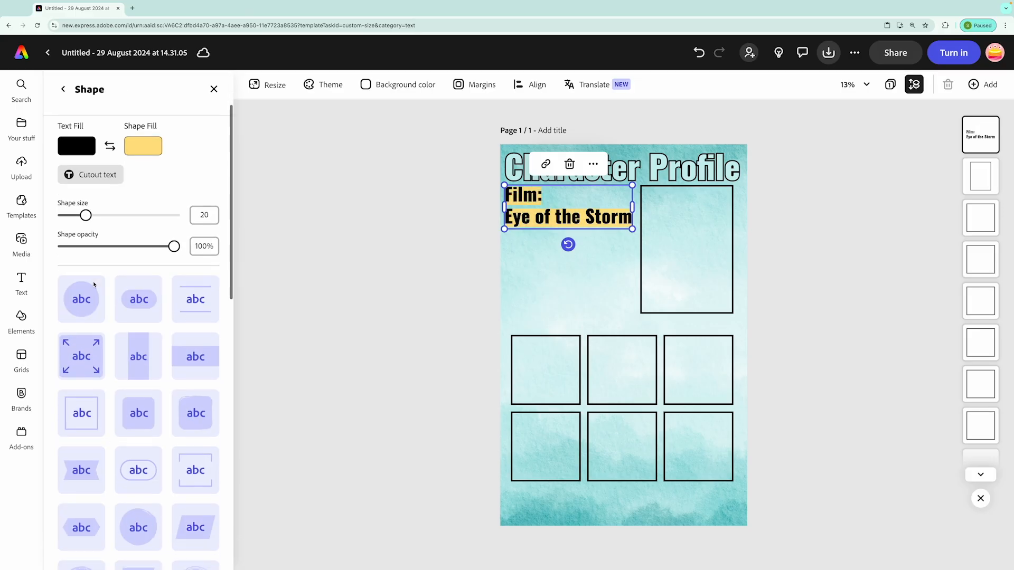
scroll(141, 281, "down", 3)
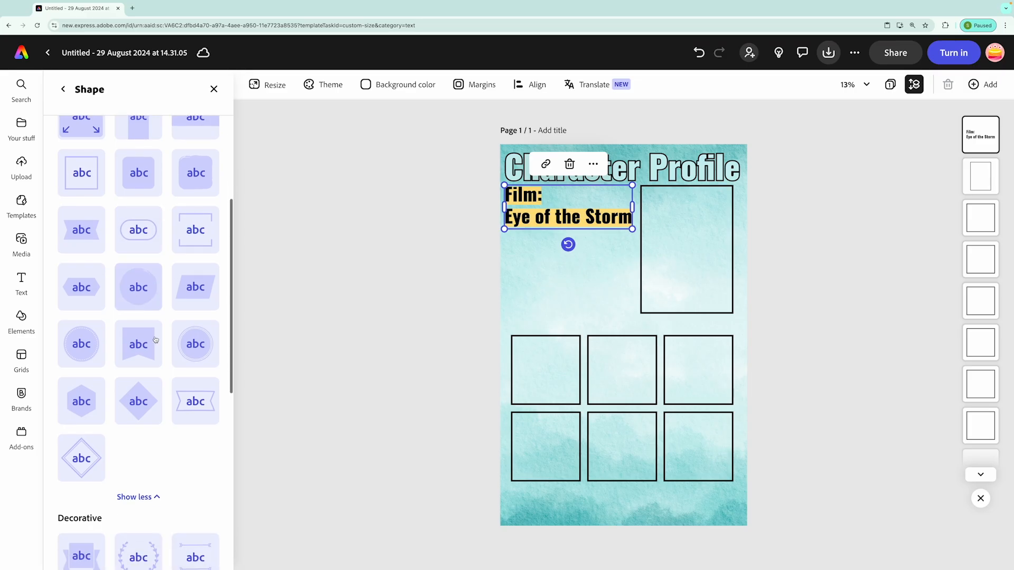
scroll(136, 273, "up", 8)
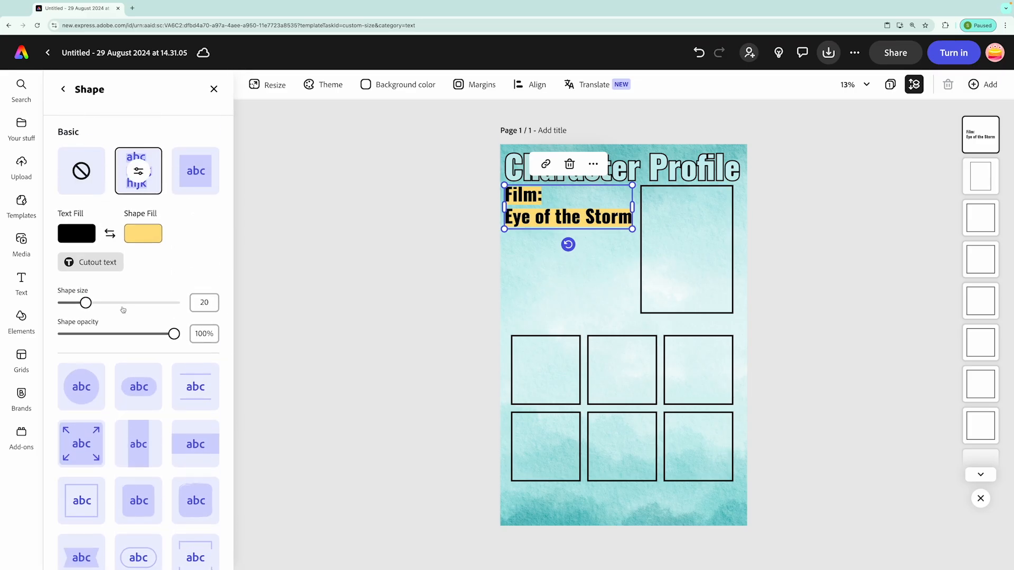
scroll(197, 327, "down", 8)
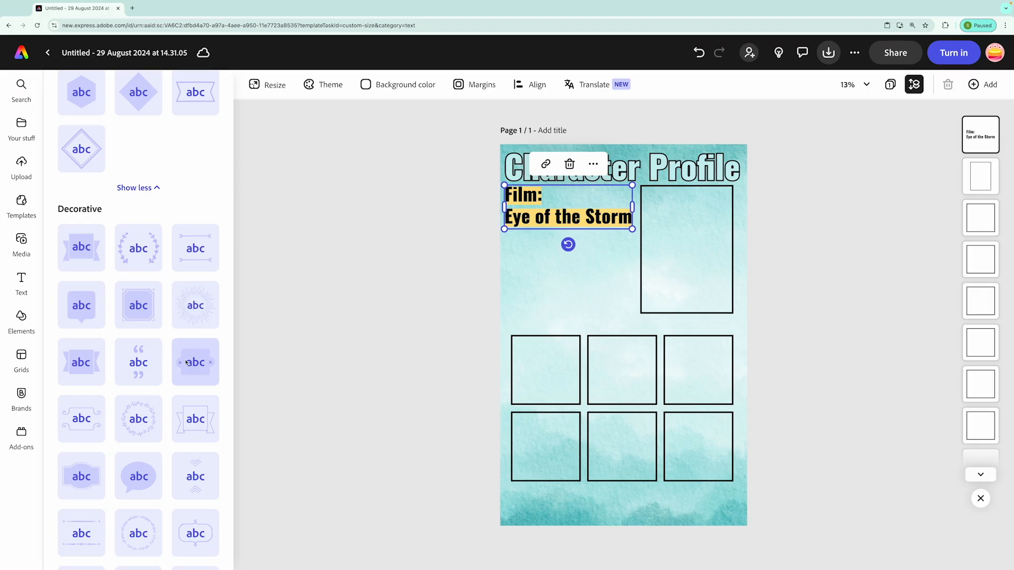
scroll(174, 332, "up", 6)
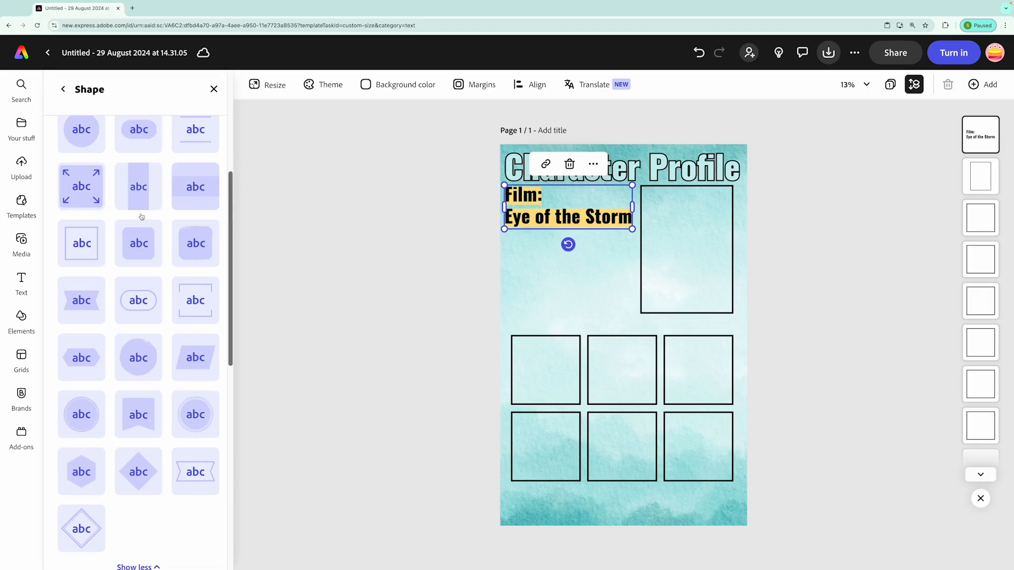
left_click(200, 248)
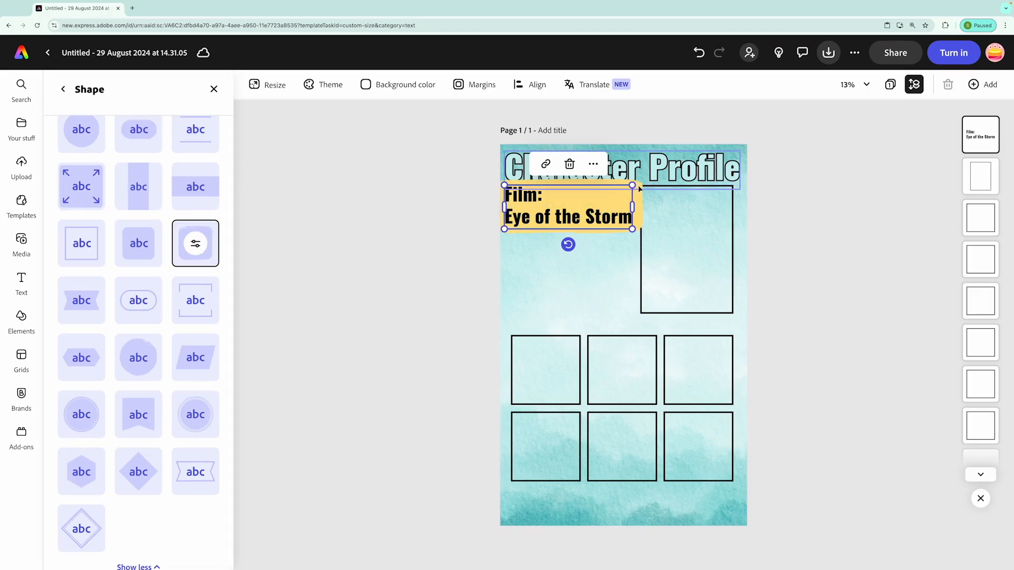
left_click_drag(579, 194, 585, 193)
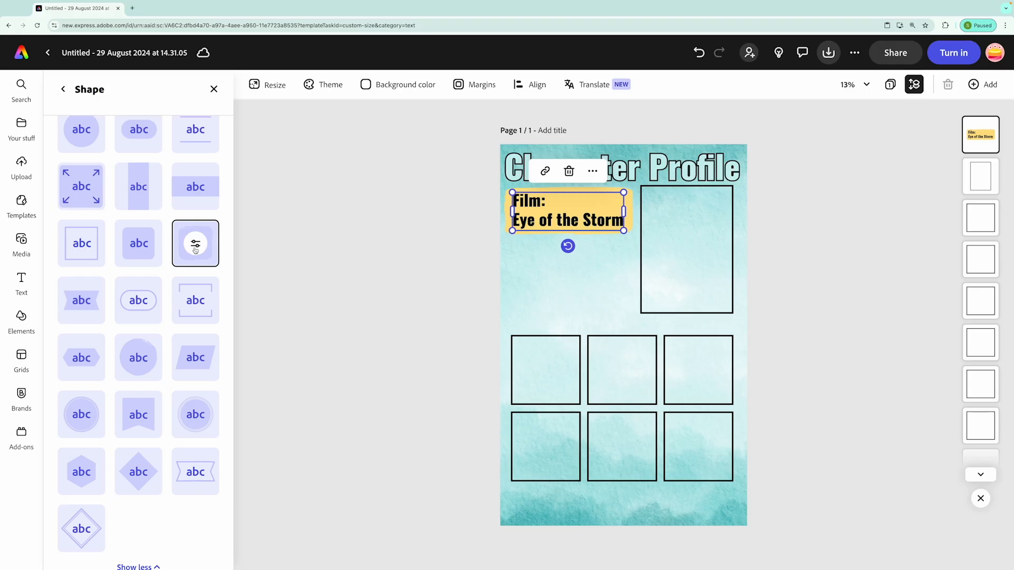
- Sample the poster's pale blue background as the fill colour for the shape behind the film text
left_click(195, 249)
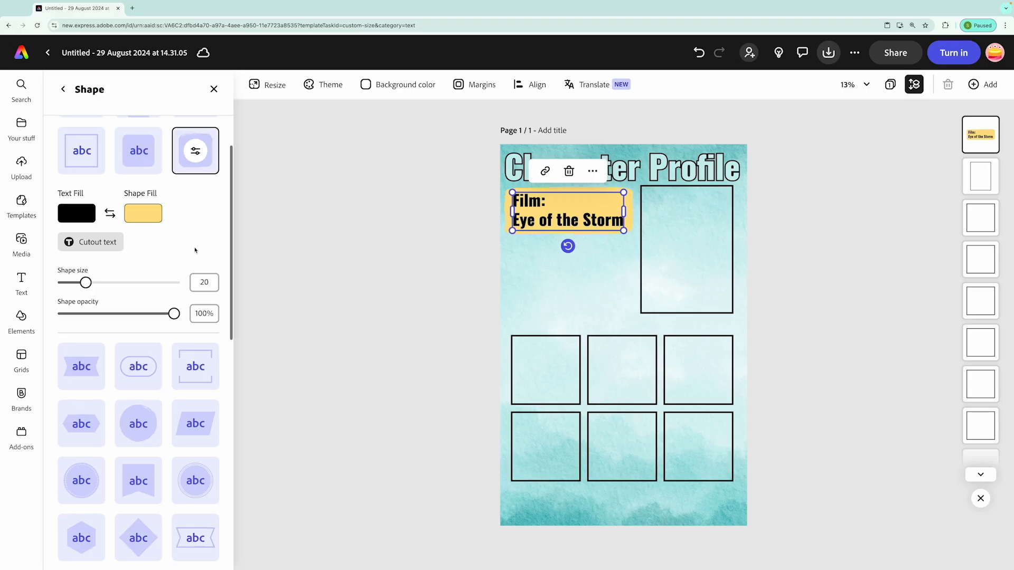
left_click(148, 220)
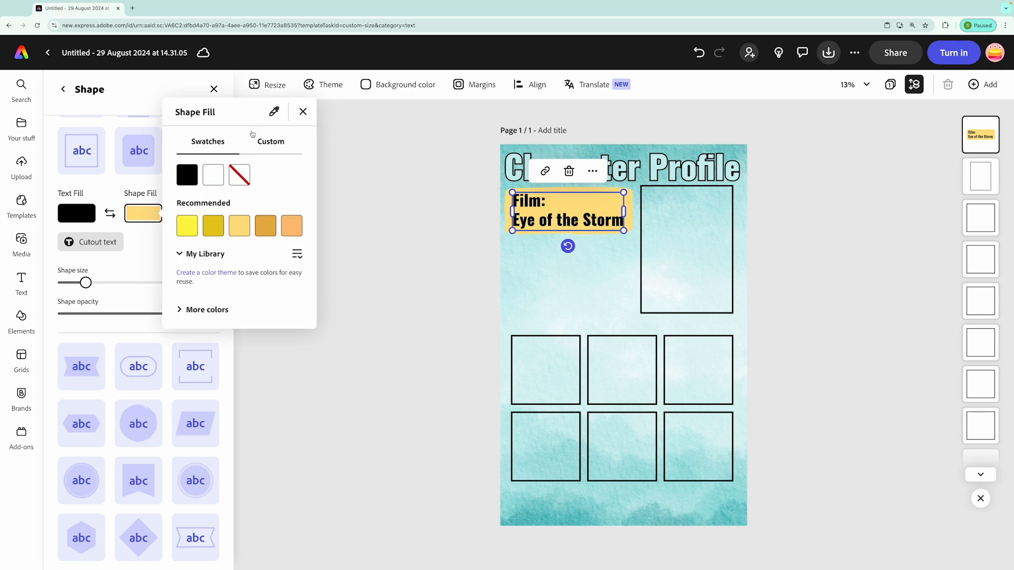
left_click(522, 311)
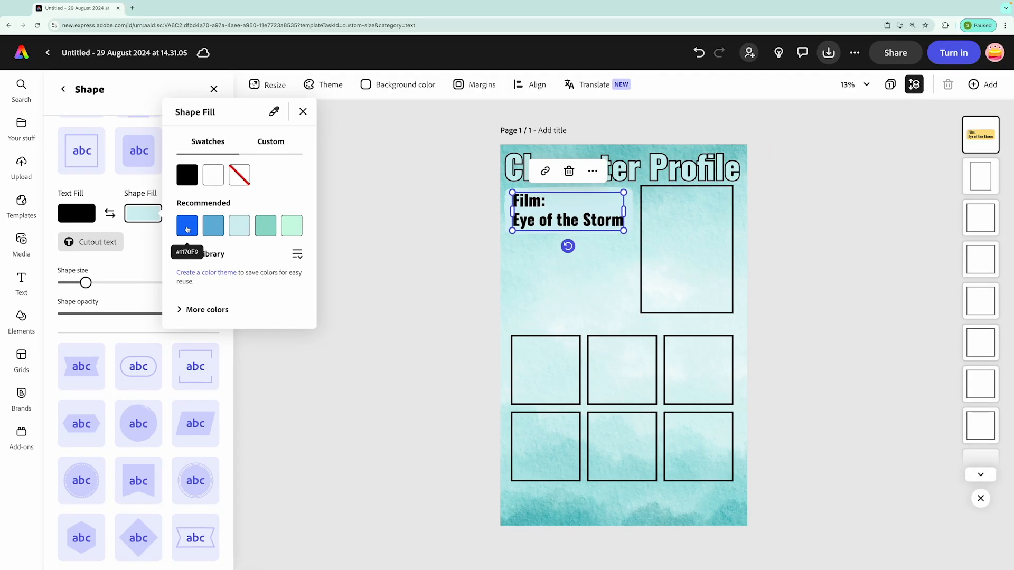
- Try the recommended blue and green shape fills behind the film text and settle on the pale mint green
left_click(204, 231)
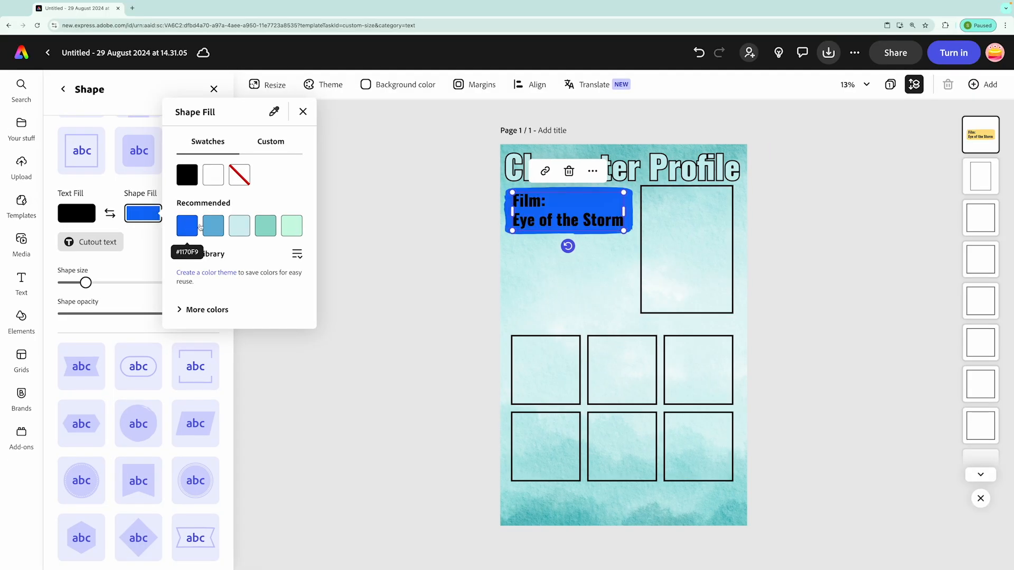
left_click(214, 225)
left_click(236, 228)
left_click(265, 227)
left_click(296, 227)
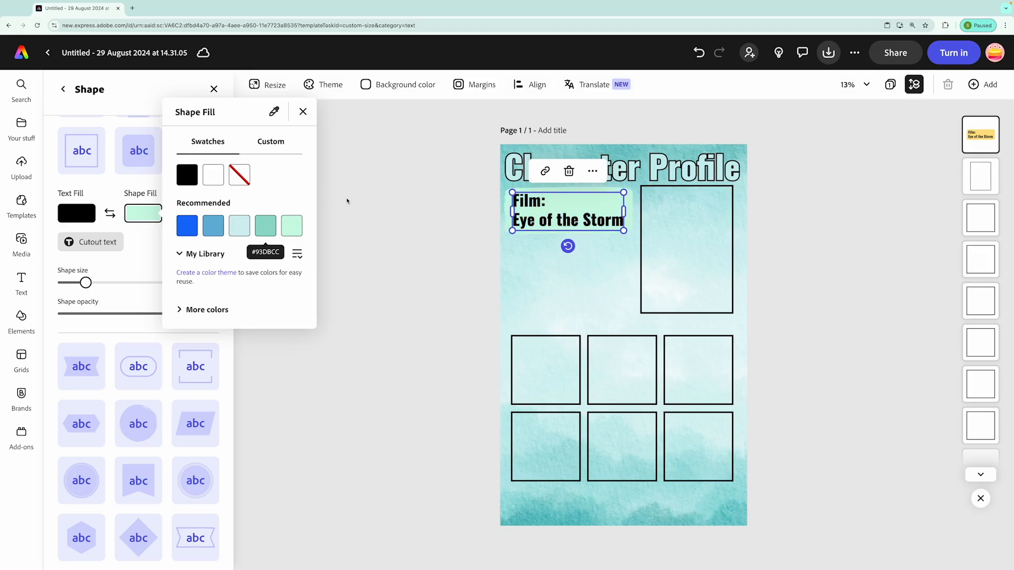
left_click(209, 228)
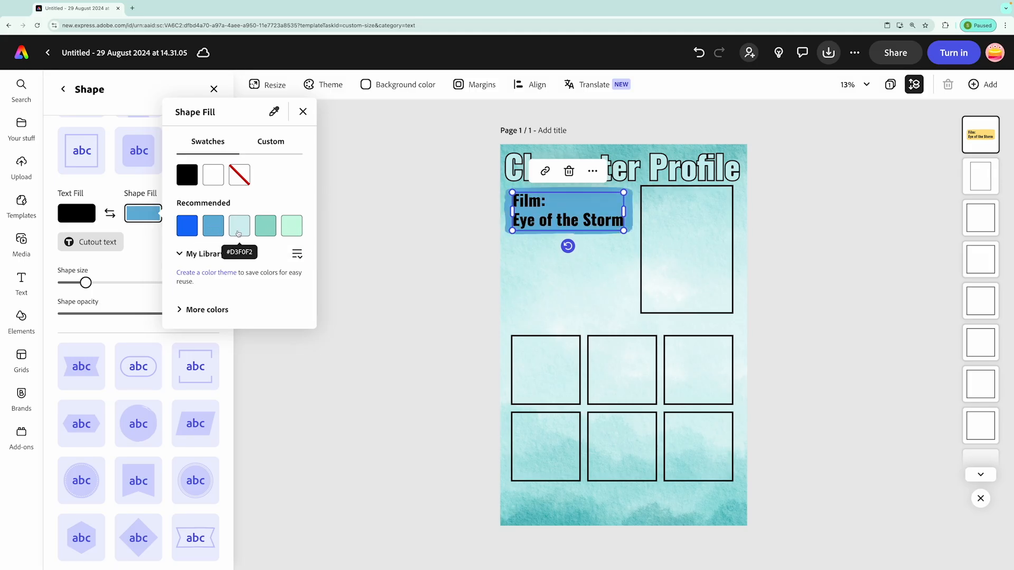
left_click(239, 227)
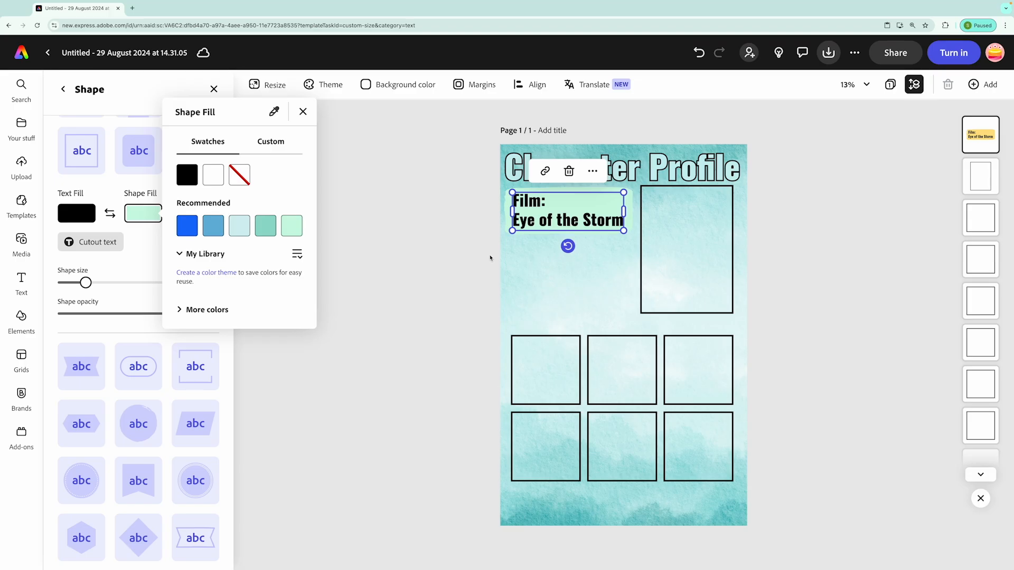
left_click(447, 273)
left_click(591, 269)
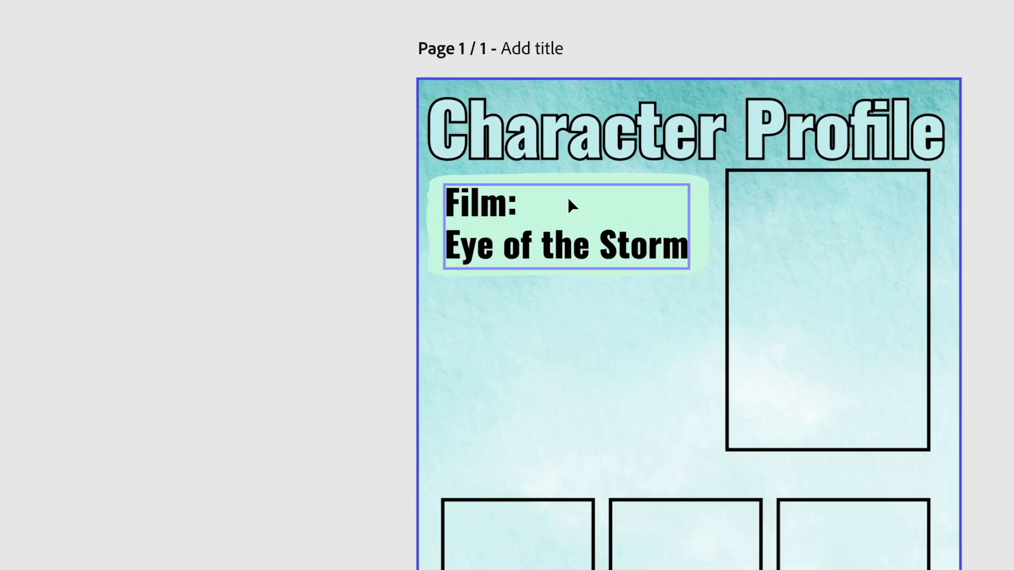
- Change only the word "Film:" to the Oswald font in Regular weight, leaving the film title heavy
left_click(491, 206)
double_click(491, 206)
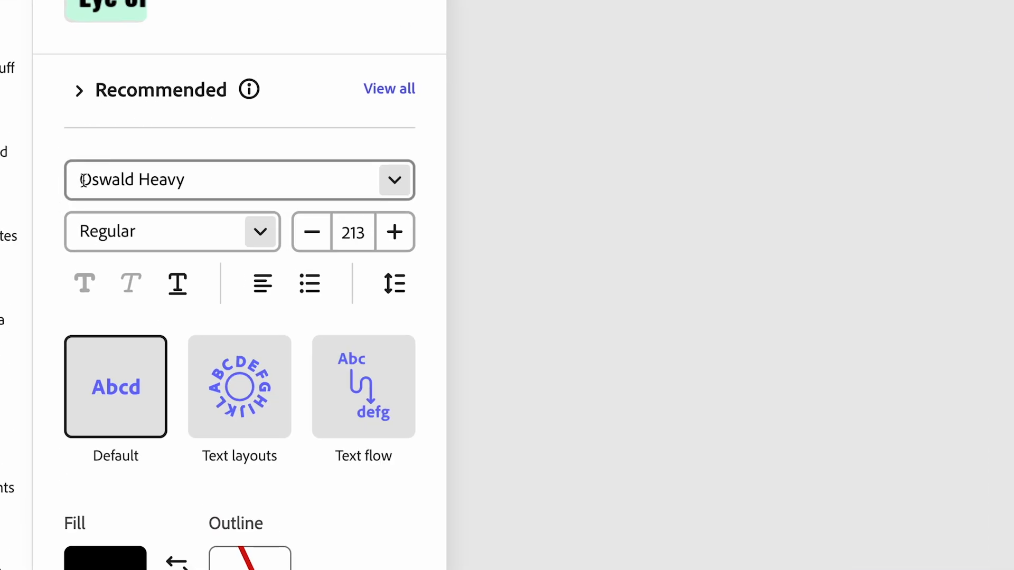
left_click(256, 242)
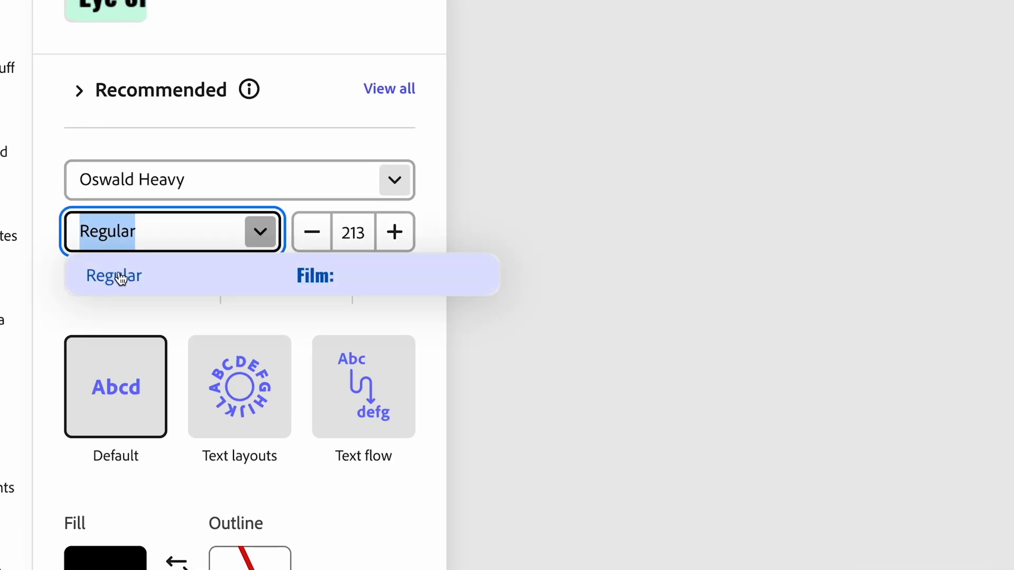
left_click(252, 233)
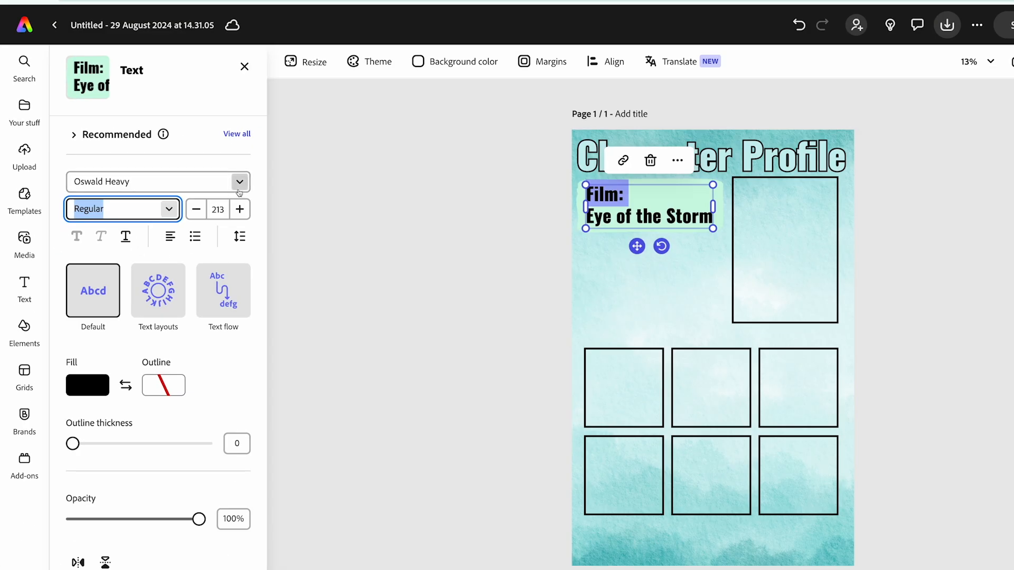
left_click(239, 183)
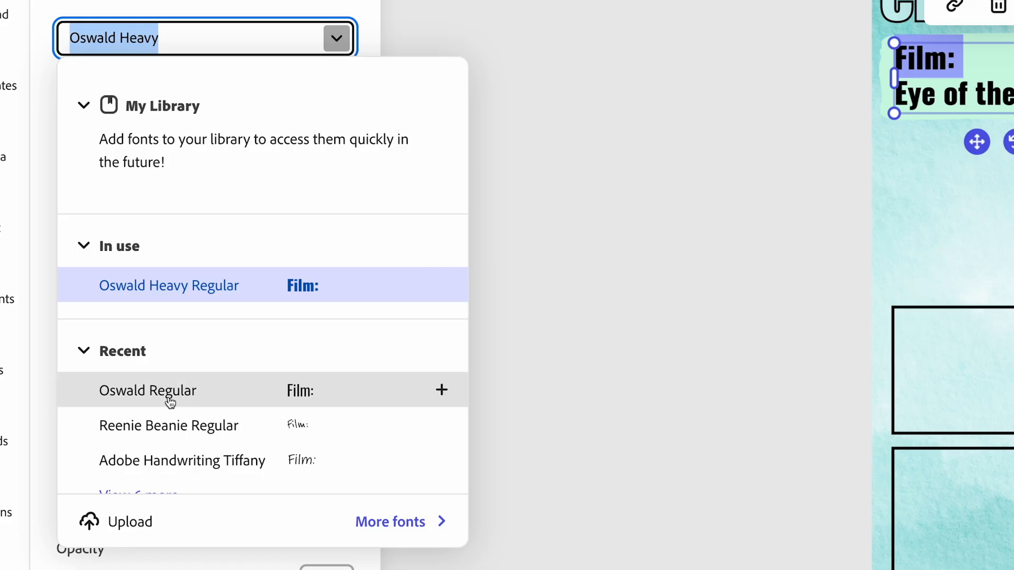
left_click(163, 391)
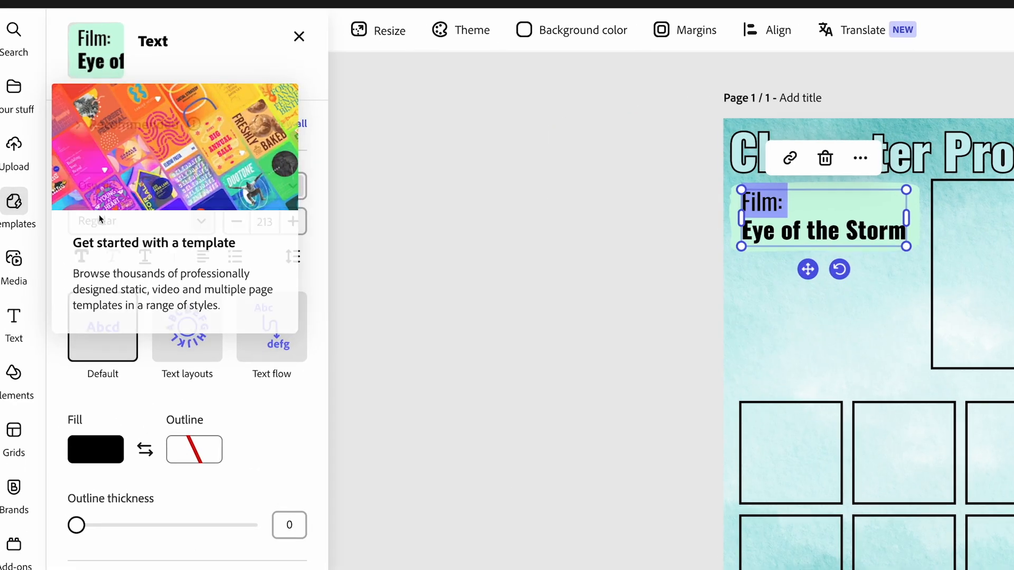
left_click(201, 221)
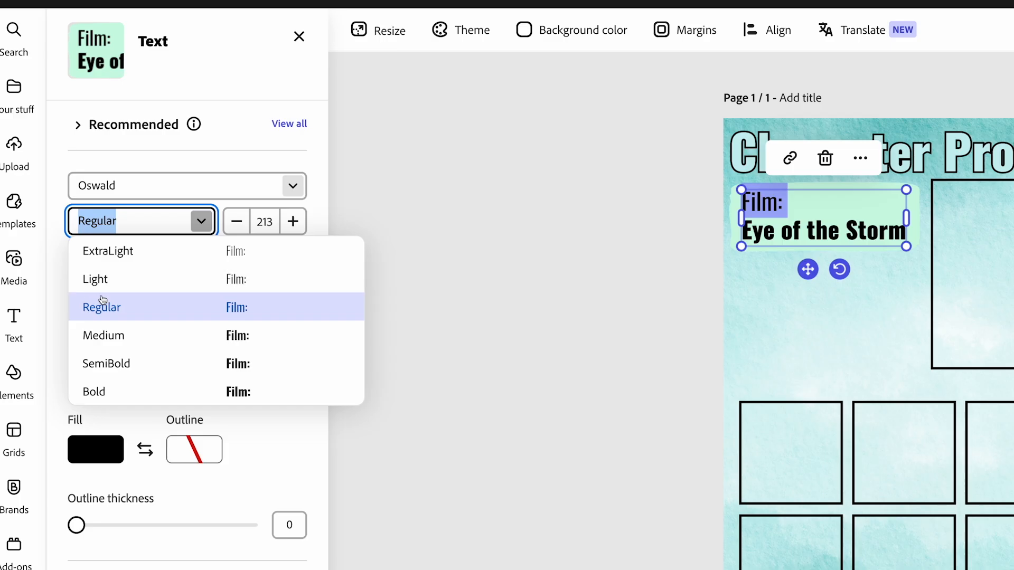
left_click(93, 309)
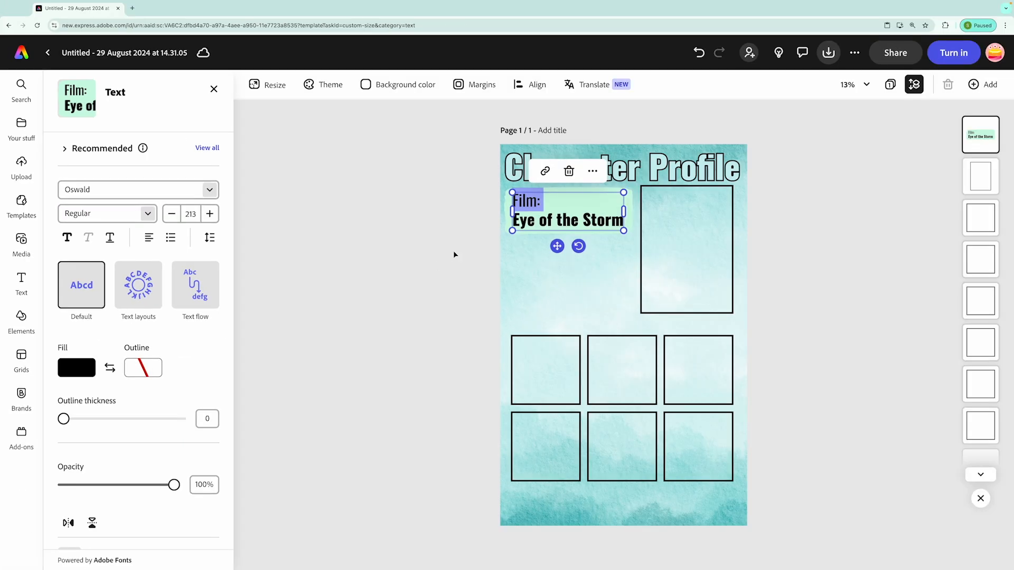
key("Escape")
left_click(681, 284)
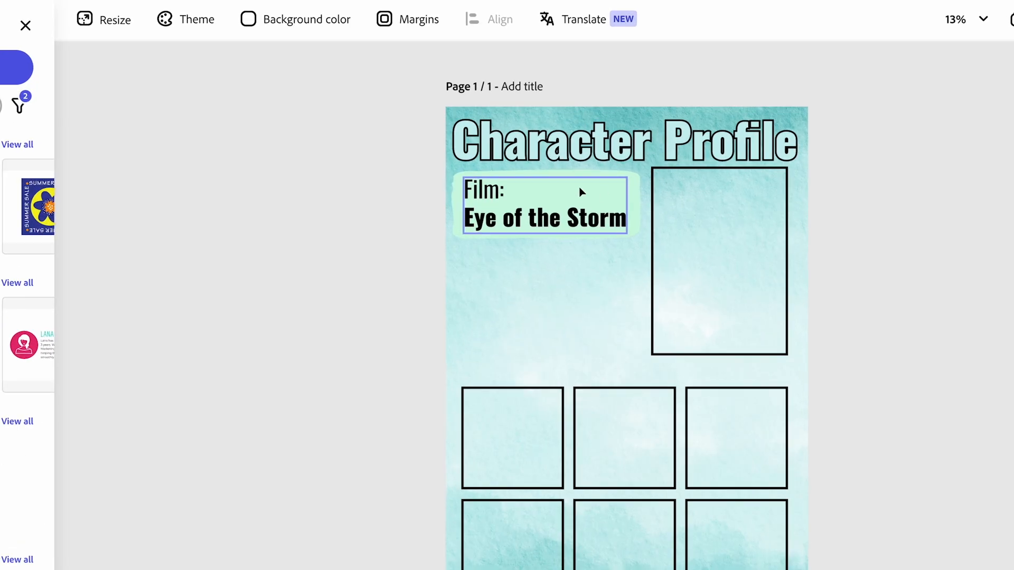
- Duplicate the film text box and place the copy directly below the original, aligned with its edges
left_click(589, 199)
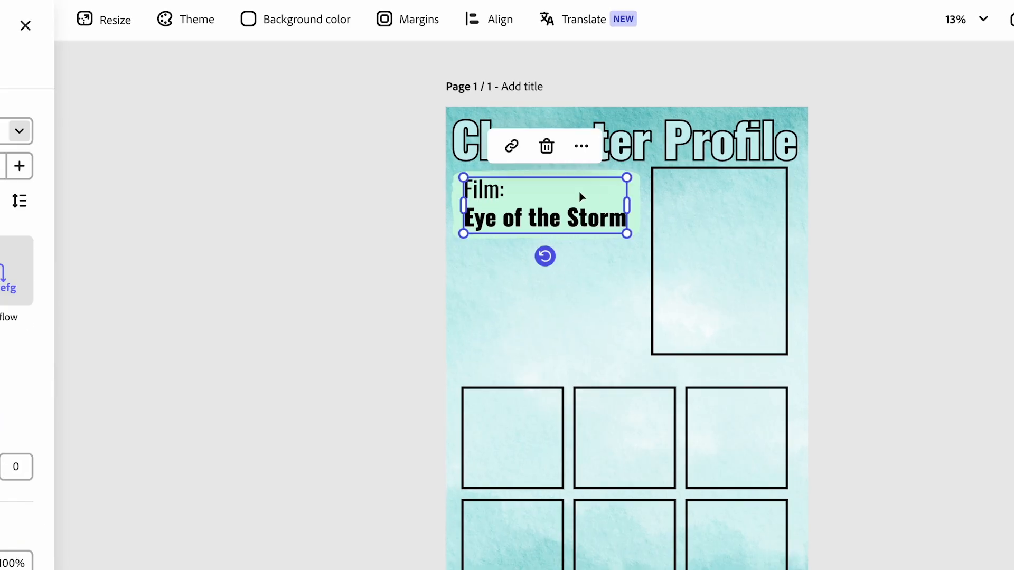
left_click(582, 150)
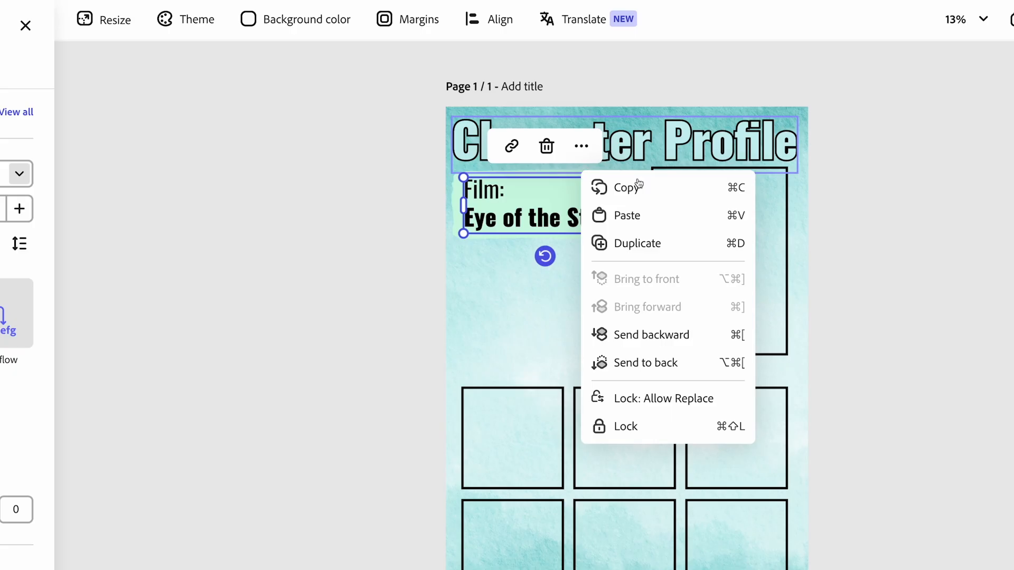
left_click(638, 243)
left_click_drag(560, 226, 556, 297)
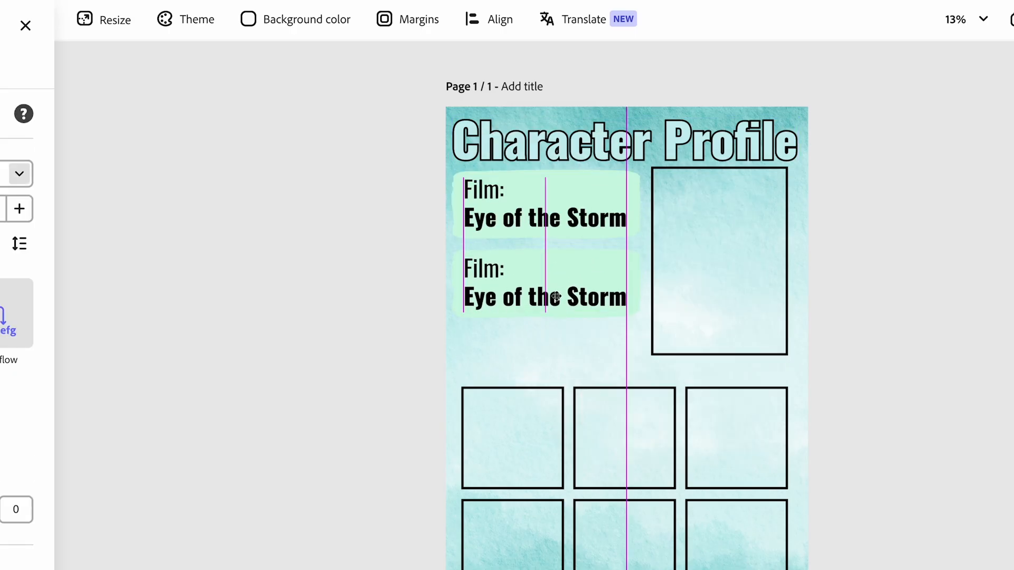
- Replace the duplicated box's text with "Character:" on the first line and "The Pilot" in quotation marks on the second
double_click(483, 267)
type("Character:")
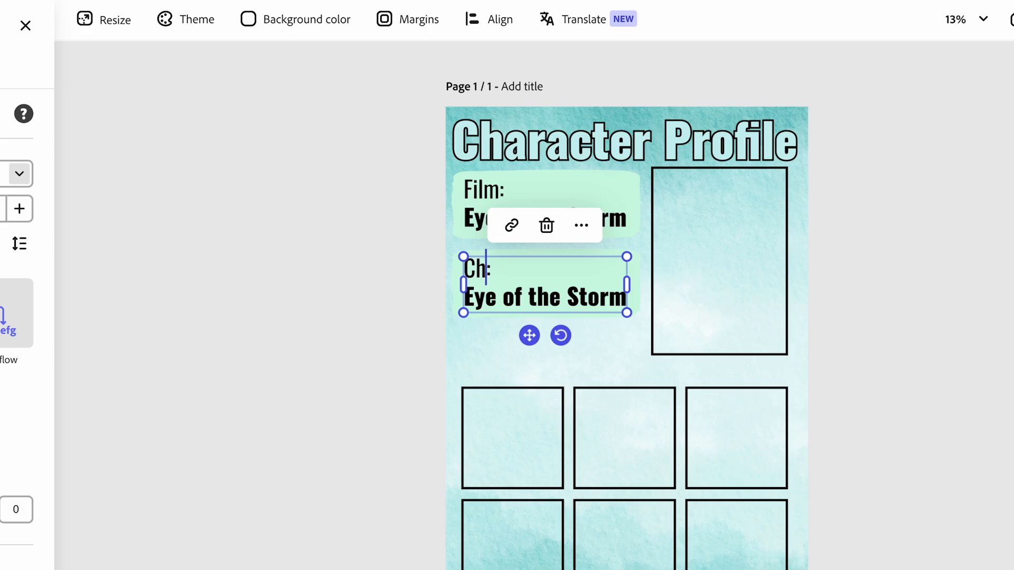
triple_click(616, 301)
key("BackSpace")
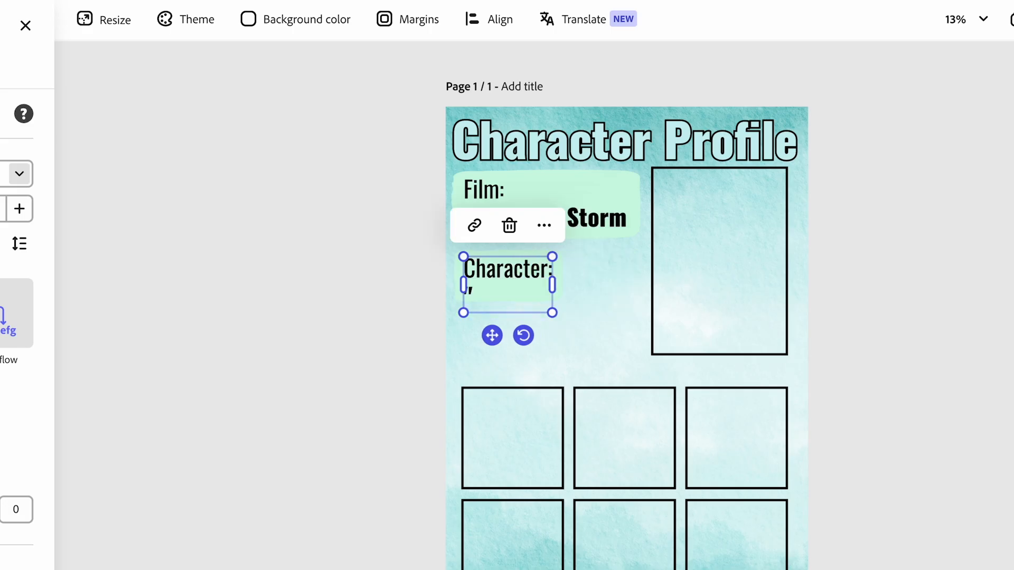
type("'The Pilot'")
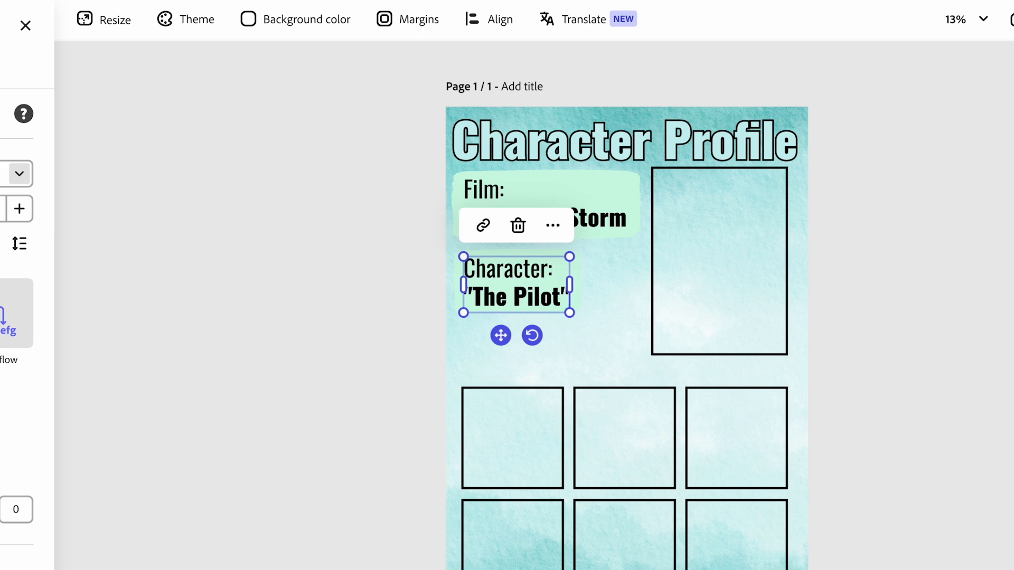
left_click(374, 257)
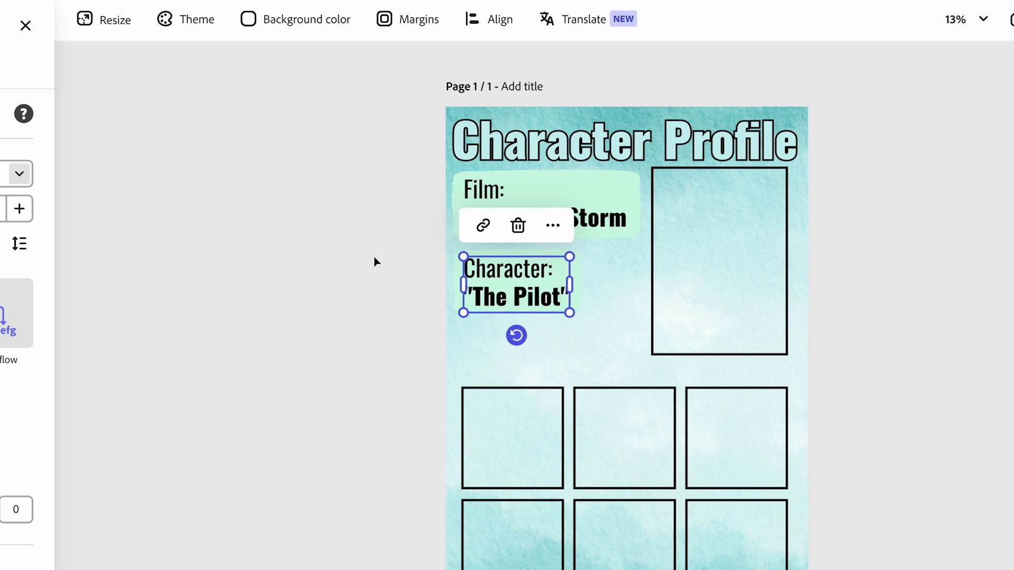
- Duplicate the text box with the character name and place the copy below the original, just above the first small frame
left_click(374, 256)
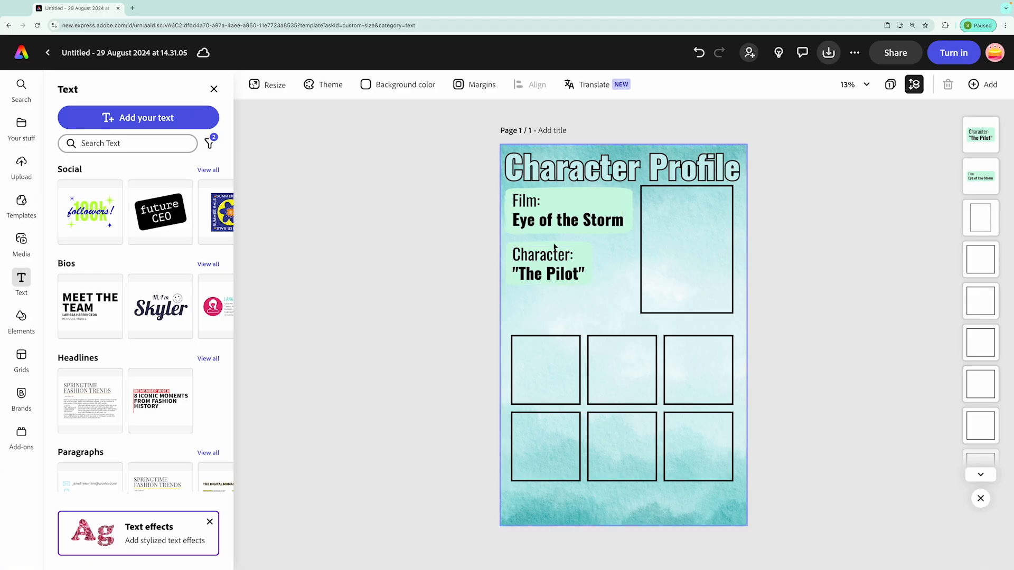
left_click(555, 246)
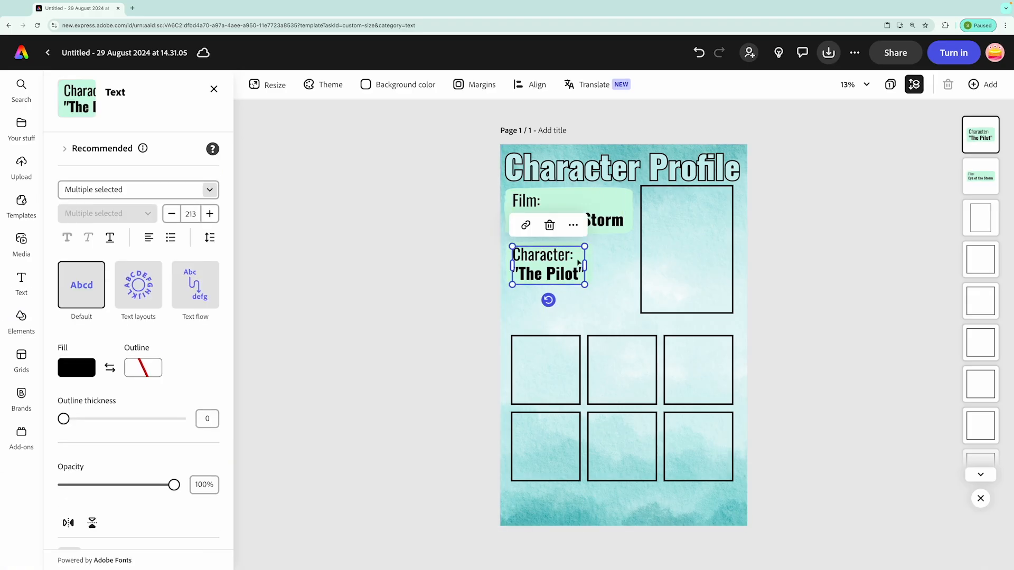
left_click(574, 227)
left_click(611, 289)
left_click_drag(563, 280, 575, 330)
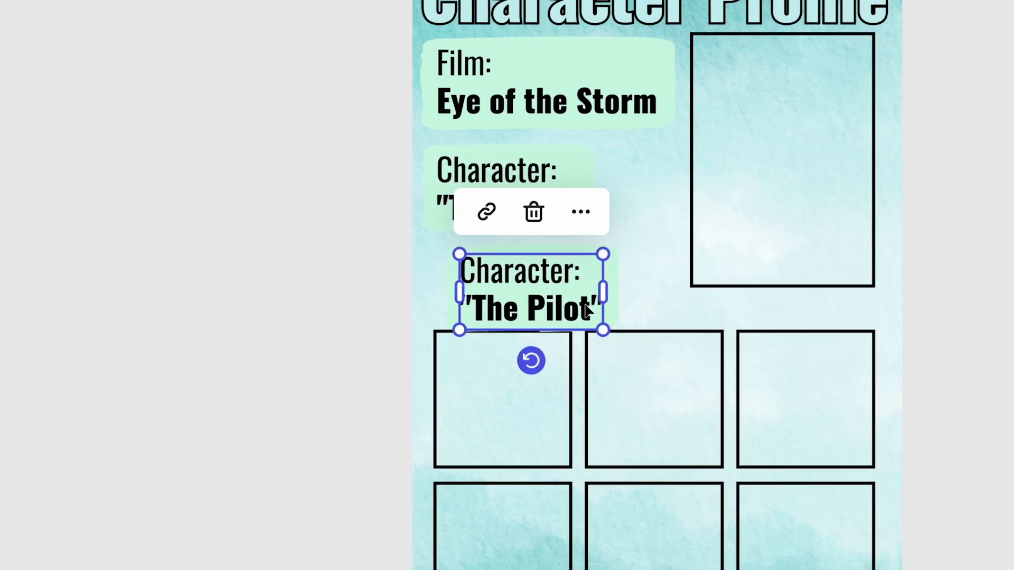
- Remove "The Pilot" line from the copy, shrink the remaining "Character:" label to size 112 and centre it above the first small frame
double_click(589, 324)
triple_click(588, 310)
key("BackSpace")
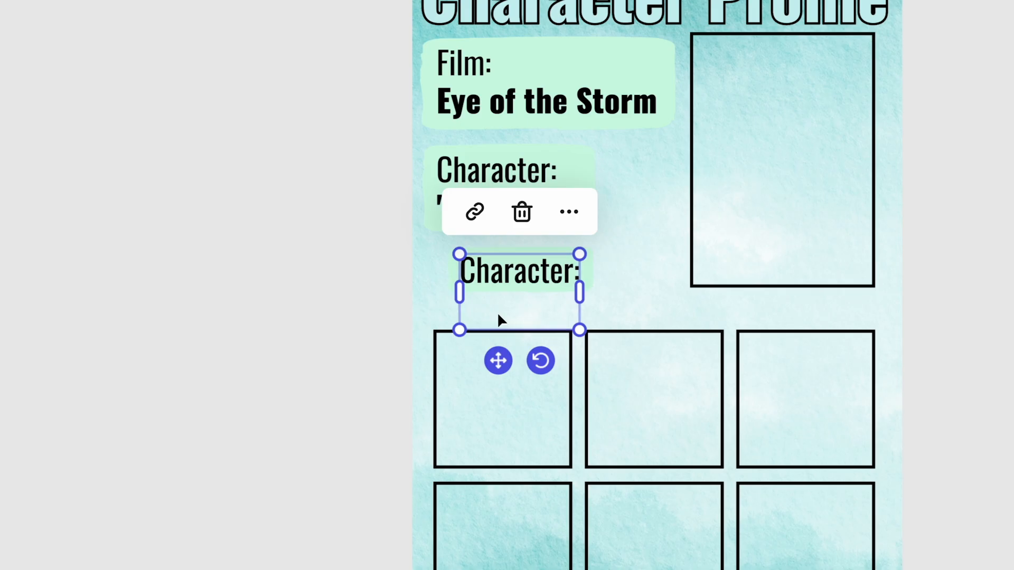
key("BackSpace")
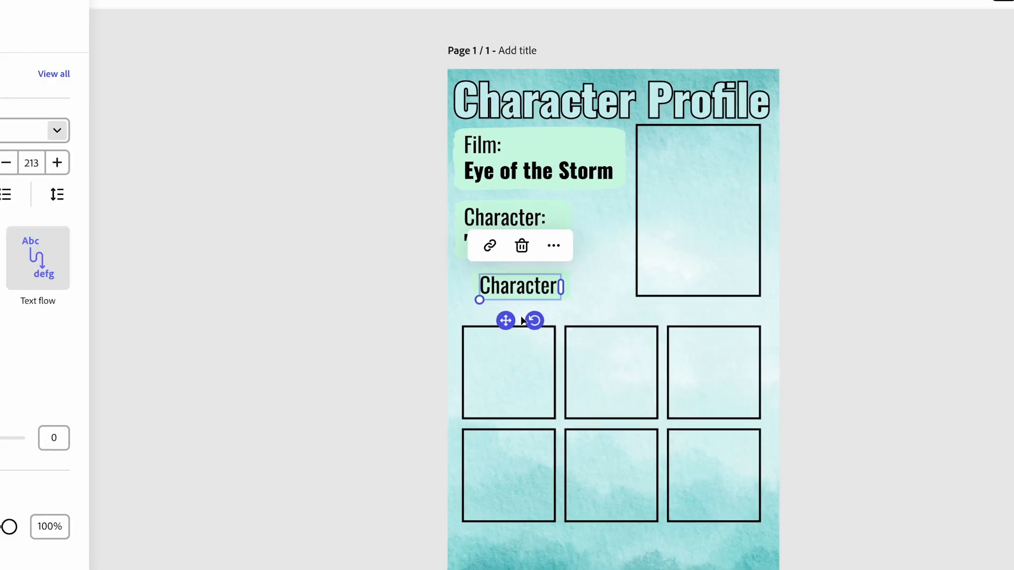
mouse_move(524, 316)
left_mouse_down()
mouse_move(548, 307)
mouse_move(530, 333)
left_mouse_up()
left_click_drag(544, 326, 541, 327)
- Duplicate the small "Character:" label five times, placing copies above the other upper-row frames and below each lower-row frame
left_click(570, 301)
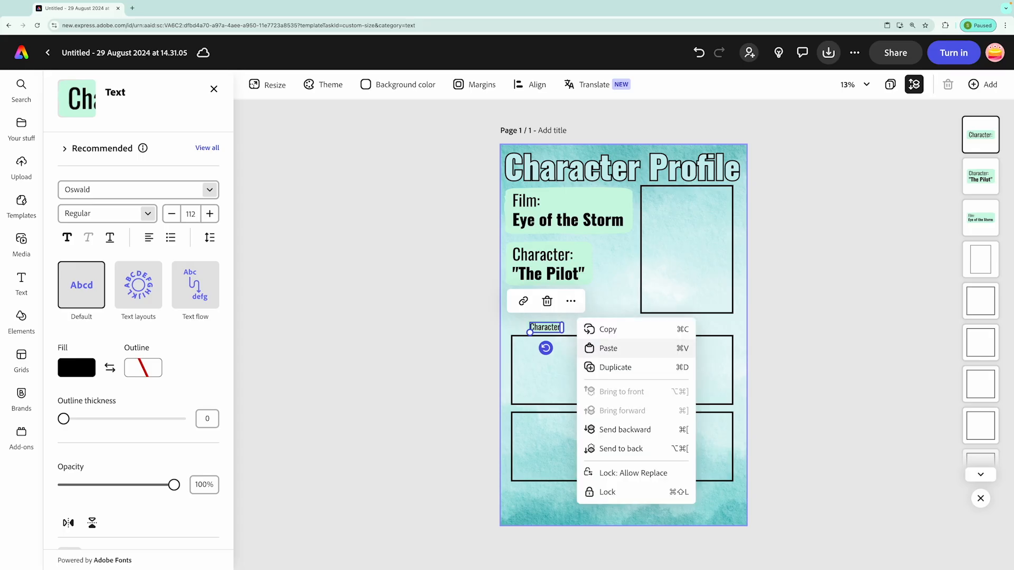
left_click(615, 367)
left_click_drag(546, 328, 546, 489)
left_click(650, 301)
left_click(681, 367)
left_click(723, 301)
left_click(757, 366)
left_click(724, 461)
left_click(761, 331)
left_click(650, 461)
left_click(684, 330)
left_click(585, 510)
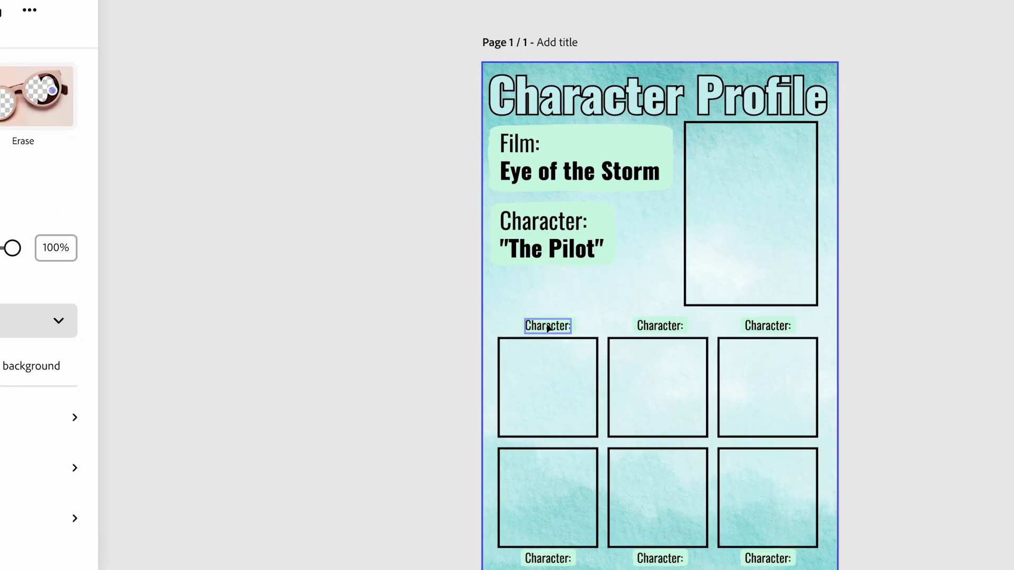
- Replace the upper row's labels with "Has a pet dragon", "Throws a wooden box" and "Uses a spyglass", centring each above its frame
double_click(545, 327)
type("Has a pet dragon")
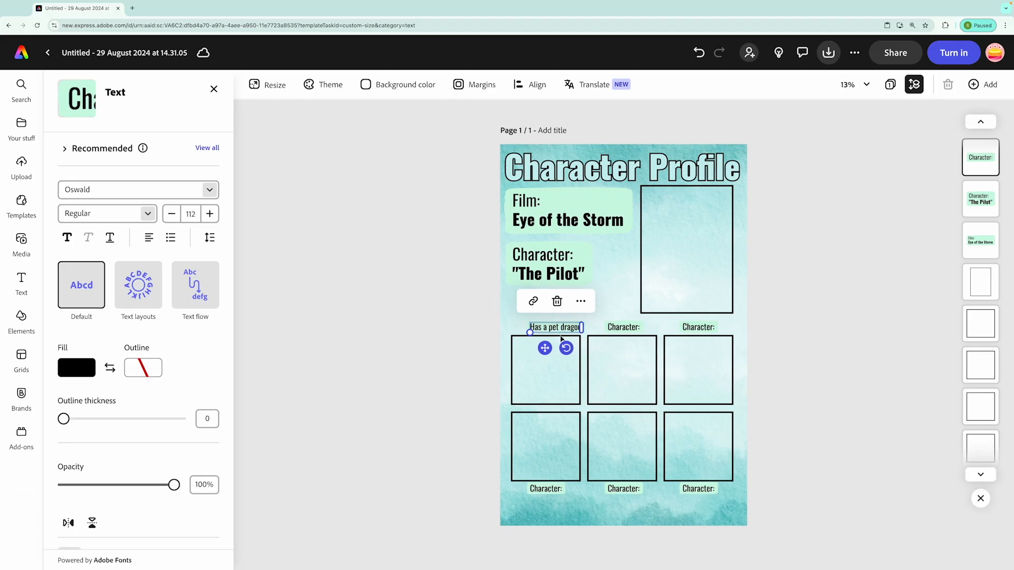
left_click_drag(545, 348, 537, 348)
double_click(623, 327)
type("Throws a wooden box")
left_click_drag(628, 348, 611, 348)
double_click(698, 327)
type("Uses a spyglass")
left_click_drag(696, 348, 688, 348)
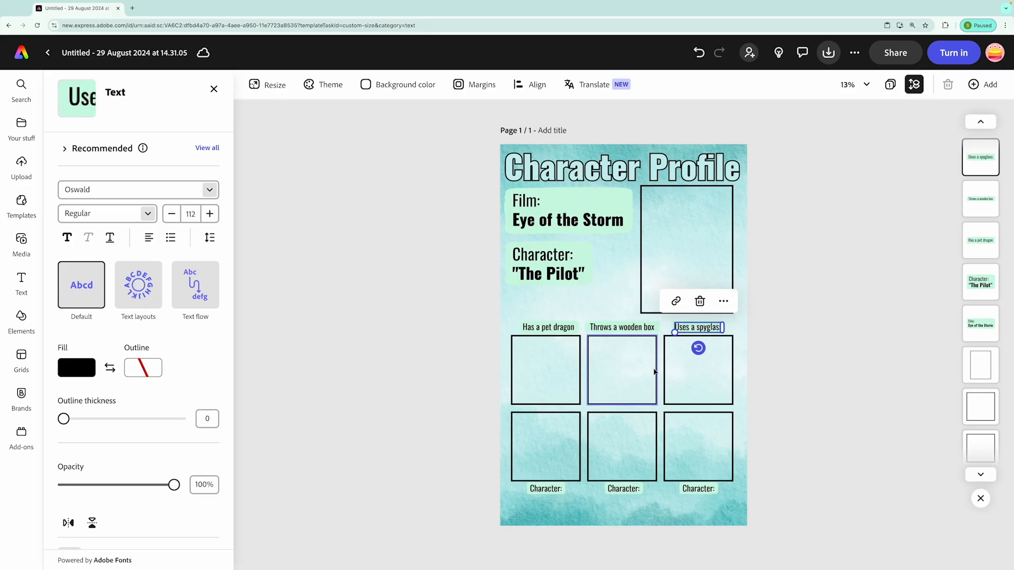
- Replace the lower row's labels with "Has mysterious liquid", "Studies old maps" and "Lives on an airship", centring each below its frame
double_click(546, 488)
type("Has mysterious liquid")
left_click_drag(561, 488, 546, 489)
double_click(623, 489)
type("Studies old map")
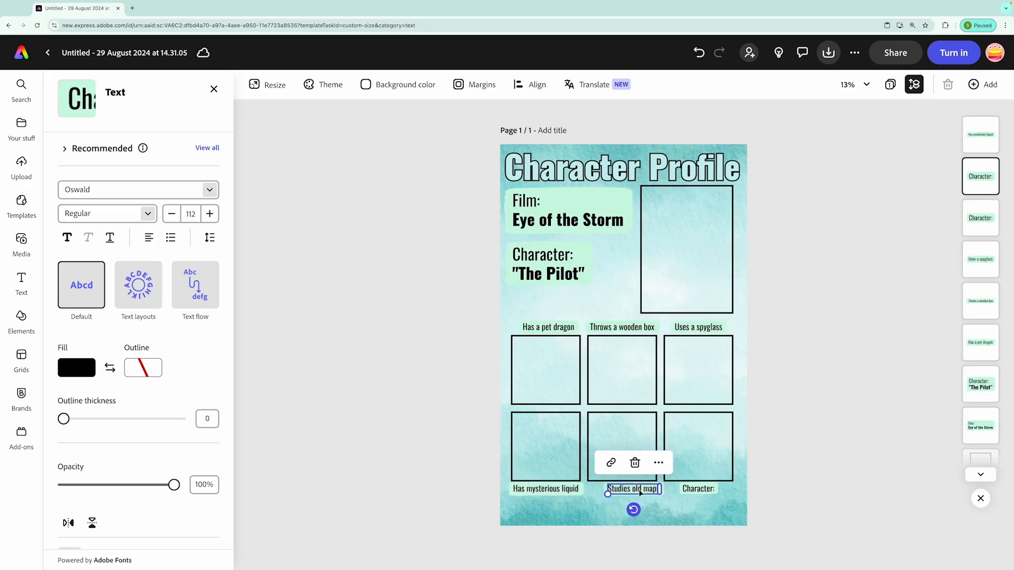
left_click_drag(641, 493, 629, 493)
double_click(698, 489)
type("Lives on an airship")
left_click_drag(702, 509, 689, 509)
left_click(647, 520)
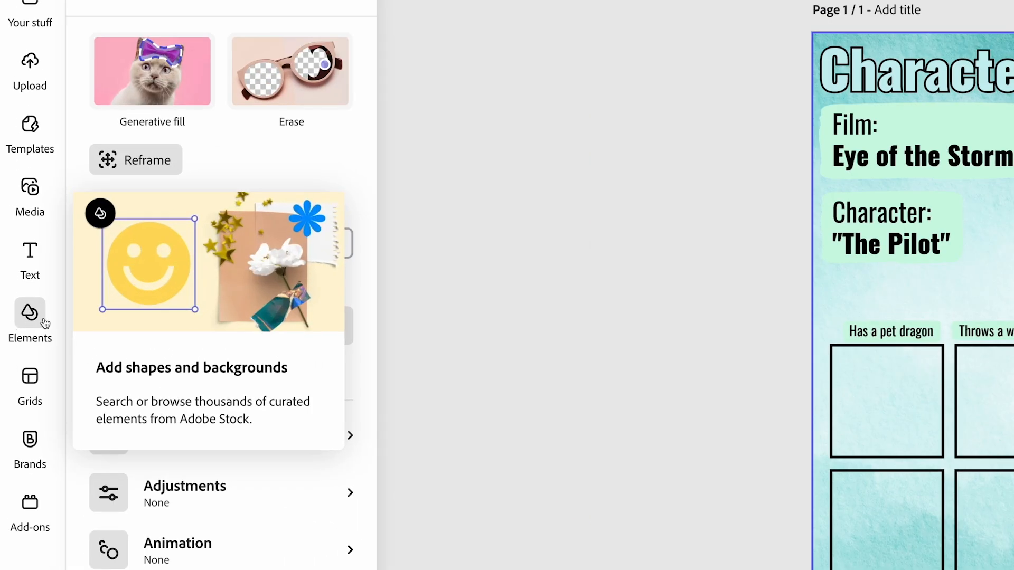
- Search the design assets for "torn paper"
left_click(29, 320)
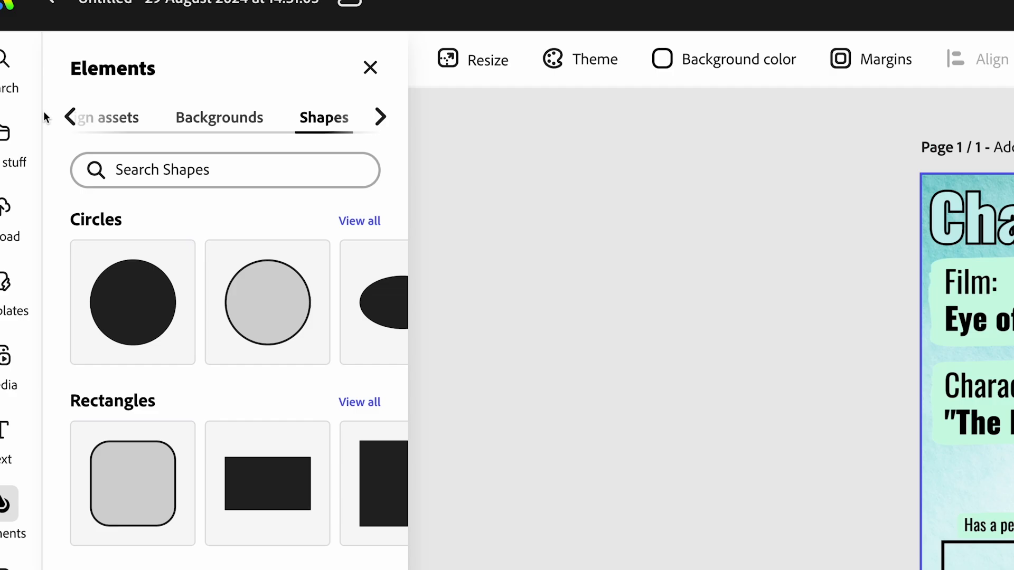
left_click(60, 116)
left_click(201, 124)
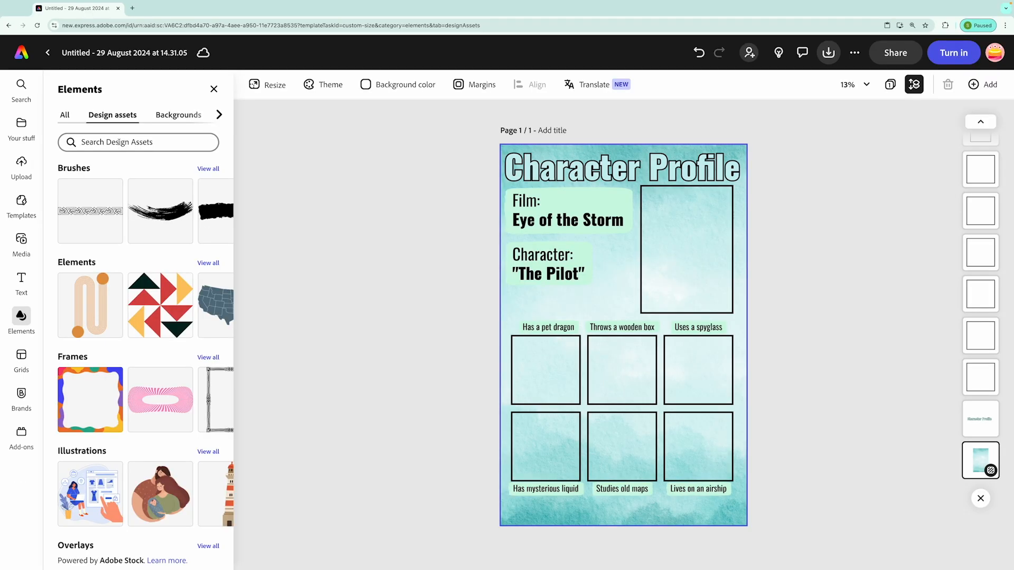
left_click(120, 143)
type("torn paper")
key("Return")
- Add the square cream torn paper with fold lines and size it to fit inside the first small frame
scroll(93, 258, "down", 2)
scroll(93, 259, "down", 10)
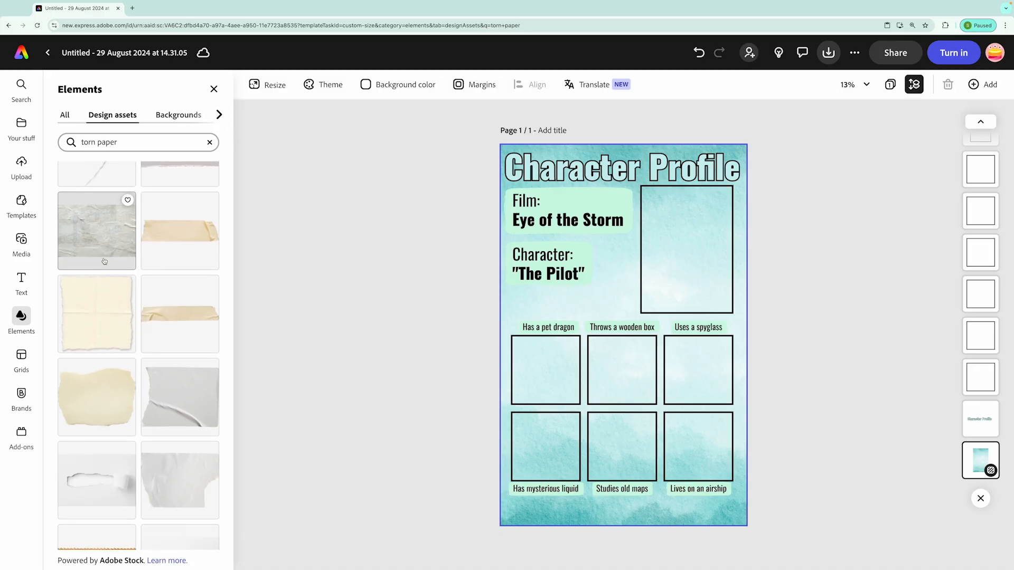
left_click(94, 323)
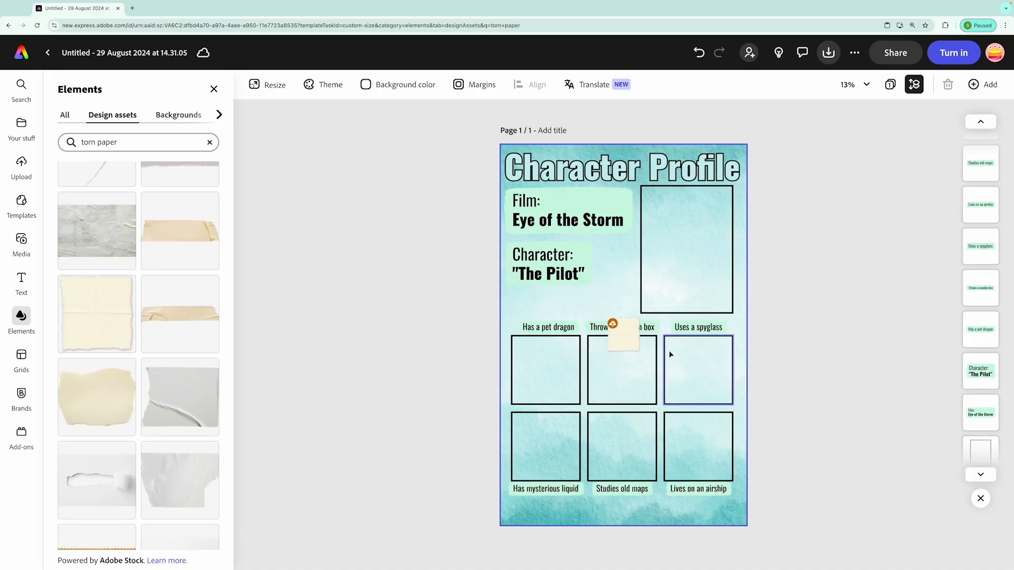
left_click_drag(627, 336, 559, 351)
left_click_drag(534, 356, 621, 427)
- Duplicate the square torn paper five times and place one copy inside each of the other small frames
left_click(599, 316)
left_click(676, 319)
left_click(734, 385)
left_click(756, 319)
left_click(815, 385)
left_click(753, 395)
left_click(801, 264)
left_click(677, 395)
left_click(723, 265)
left_click(309, 375)
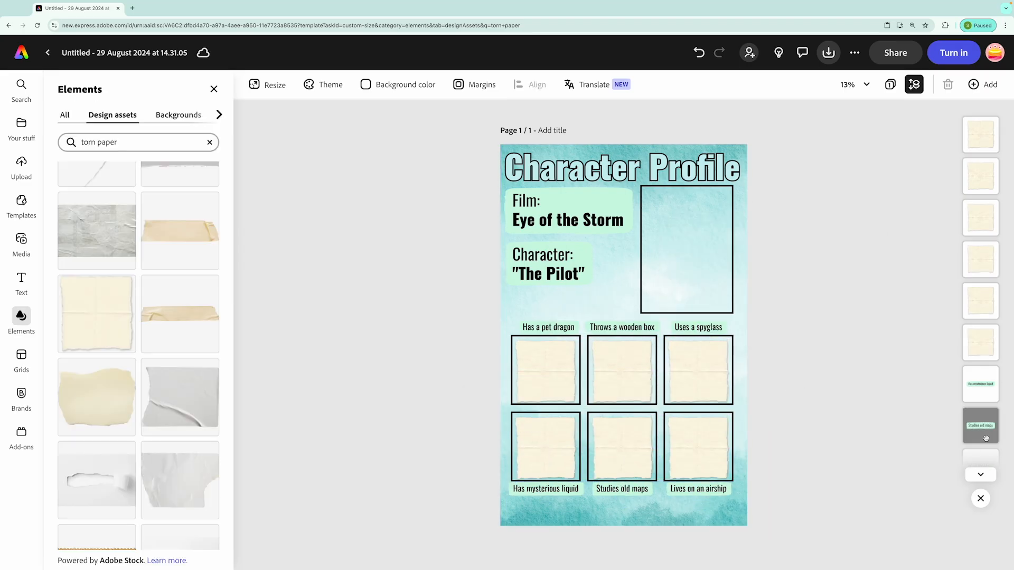
- Add the portrait cream torn paper from the search results and fit it inside the large frame
scroll(95, 290, "down", 5)
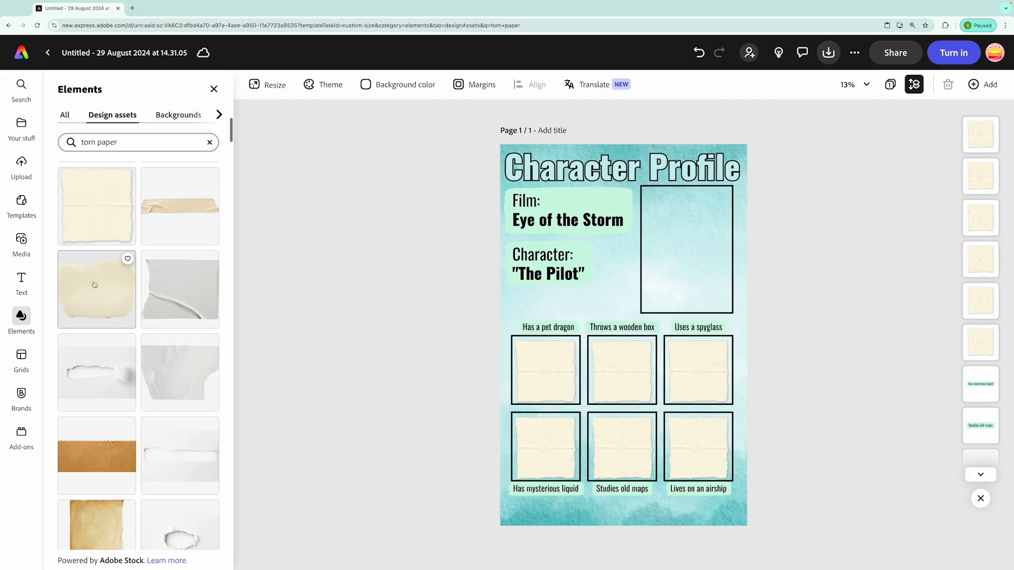
scroll(95, 290, "down", 10)
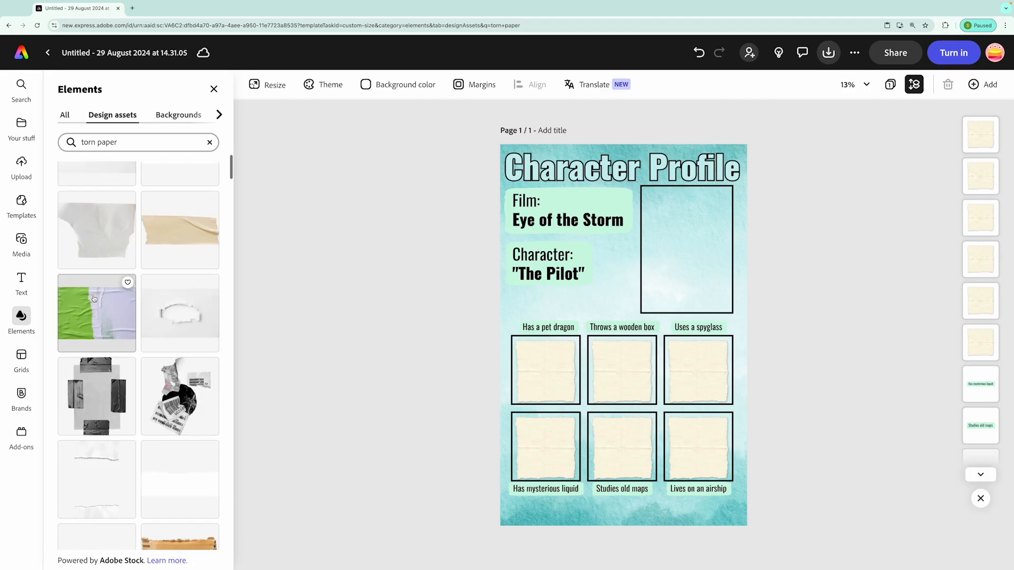
scroll(120, 315, "down", 8)
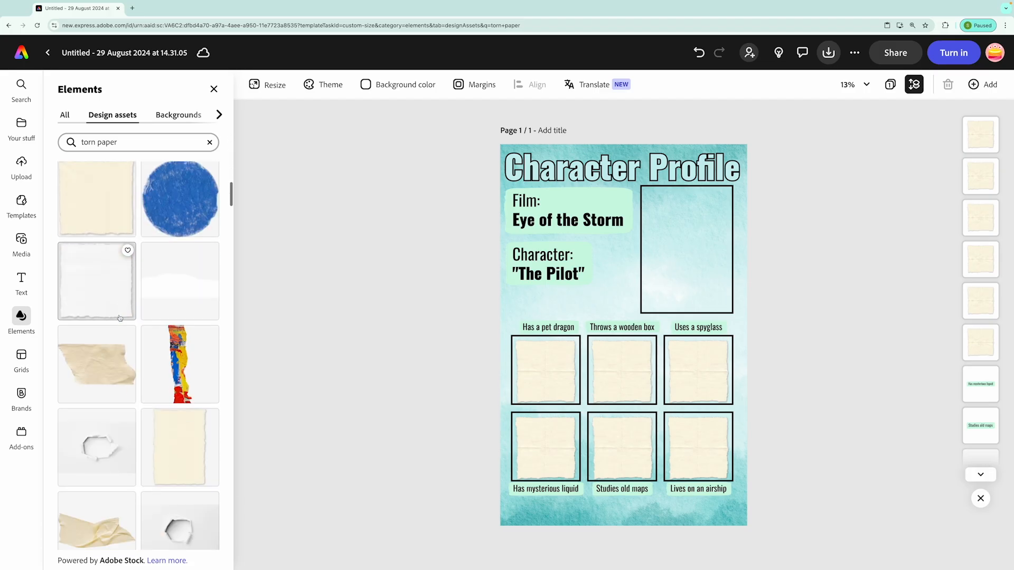
scroll(124, 326, "down", 2)
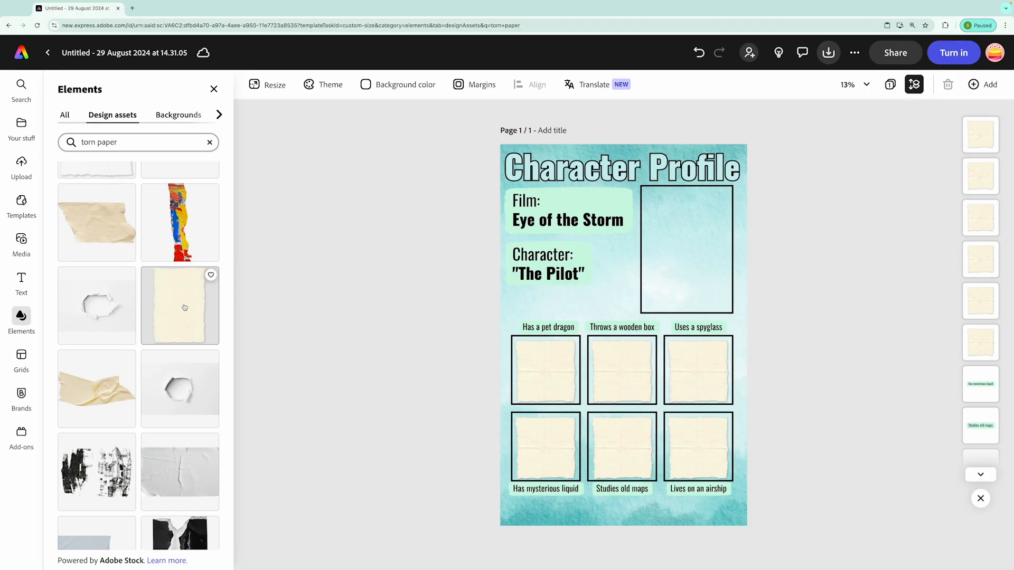
left_click_drag(184, 307, 645, 310)
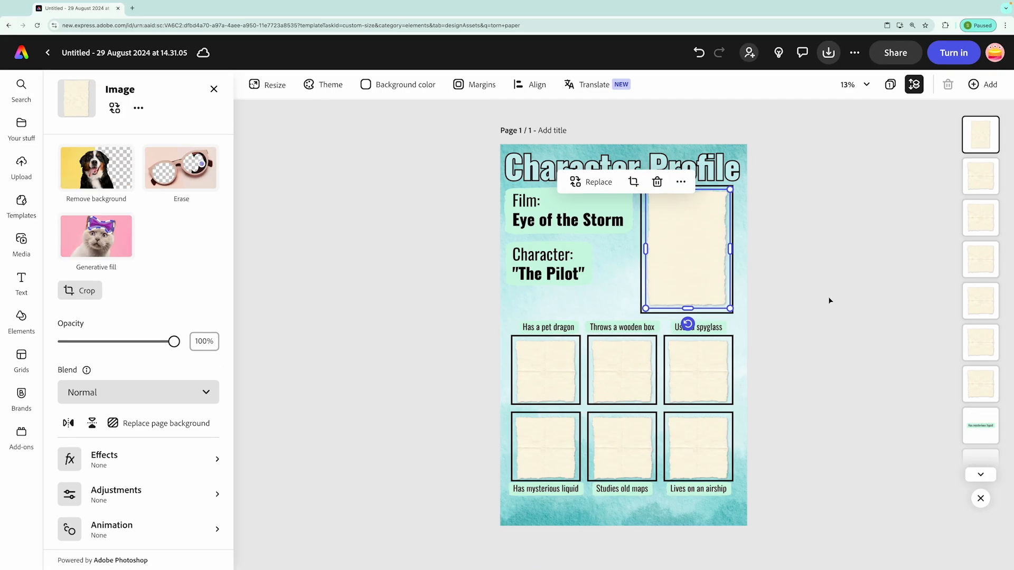
left_click(844, 318)
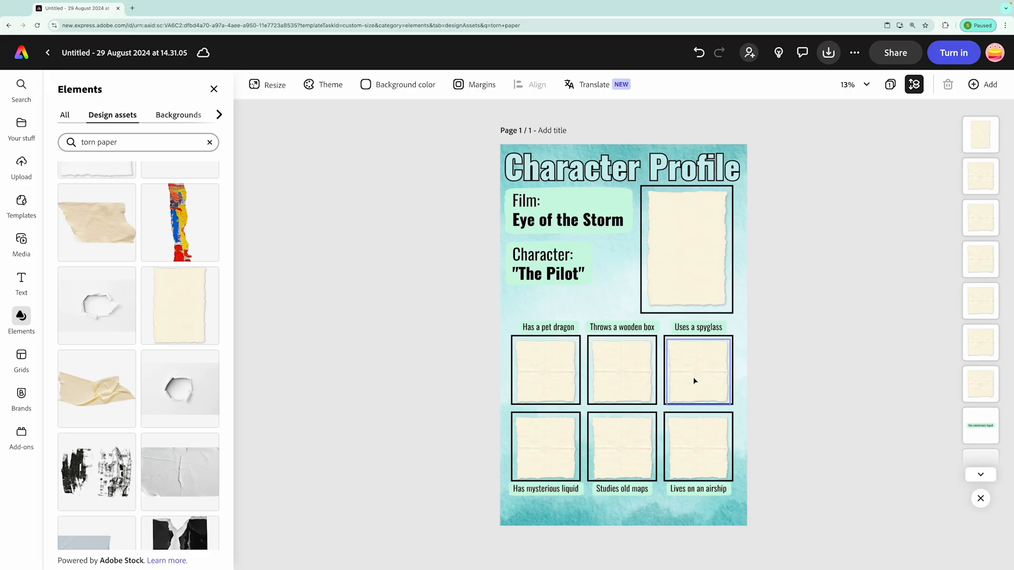
left_click(21, 241)
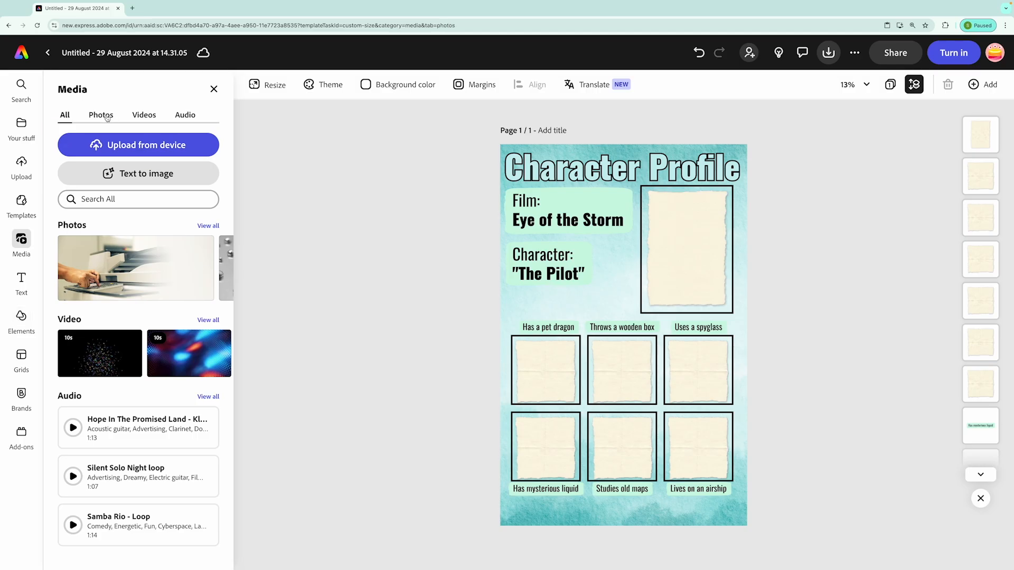
left_click(101, 115)
left_click(21, 319)
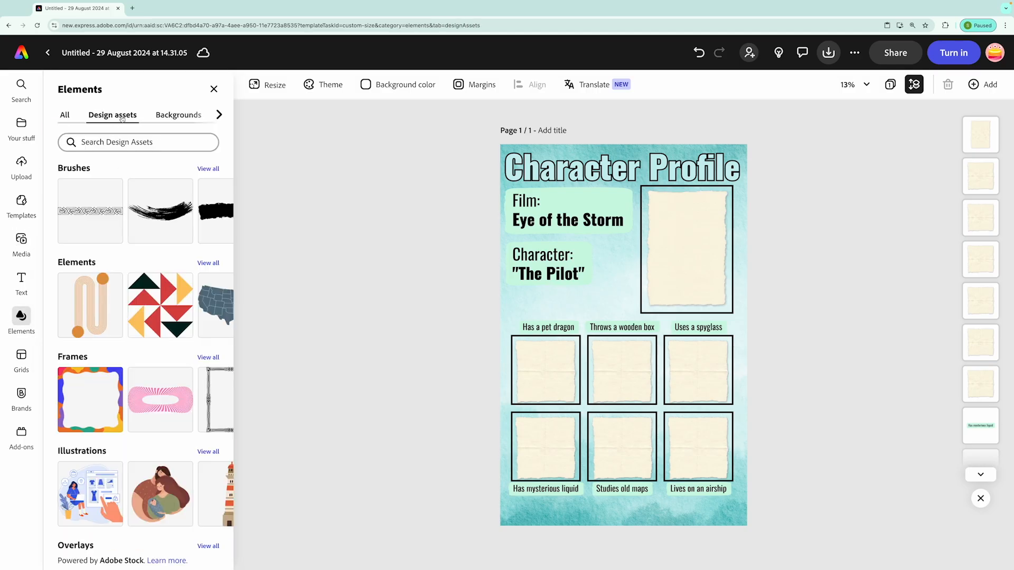
- Search across all content types for "spyglass"
mouse_move(6, 94)
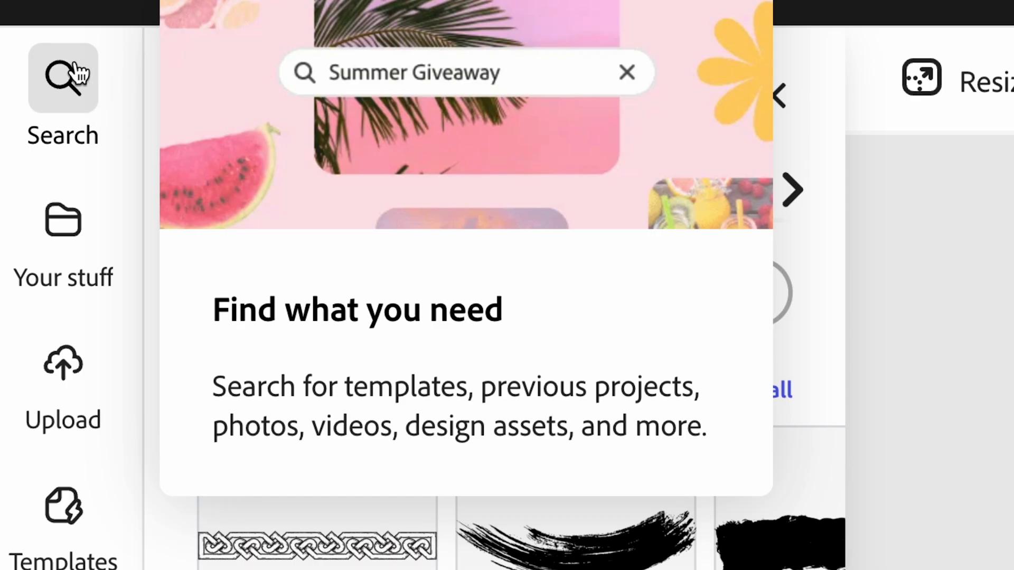
left_click(62, 101)
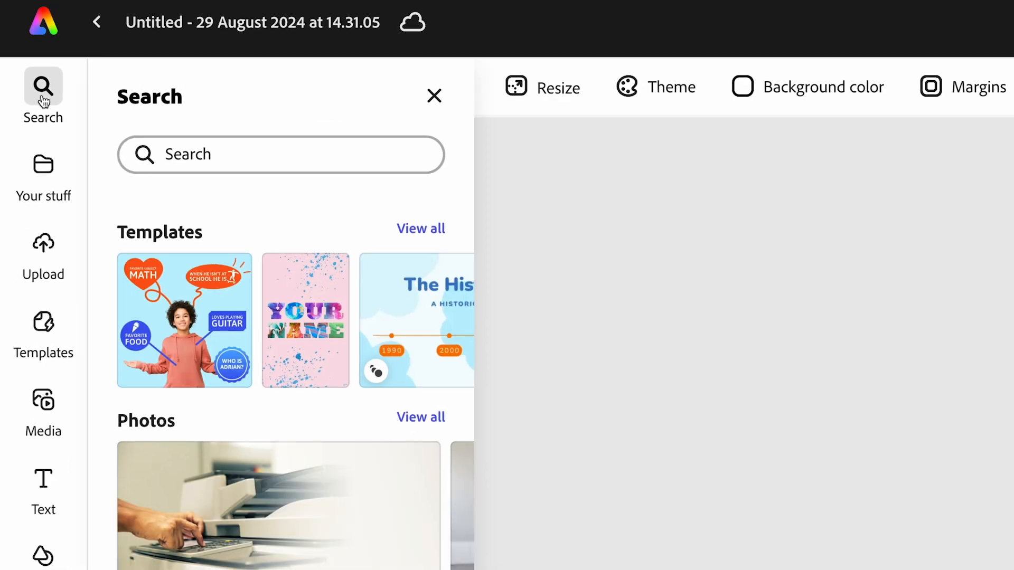
type("s")
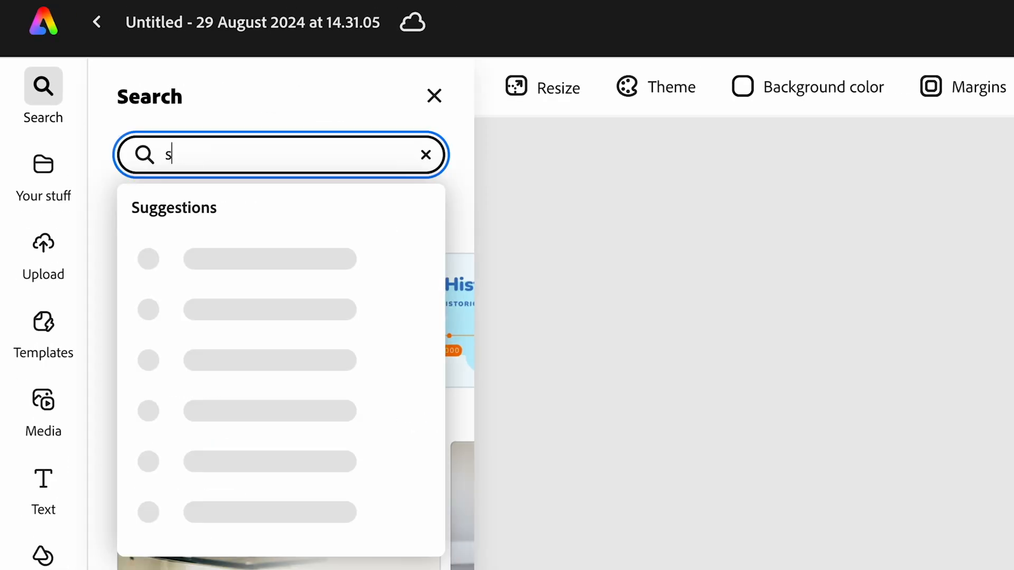
type("pygla")
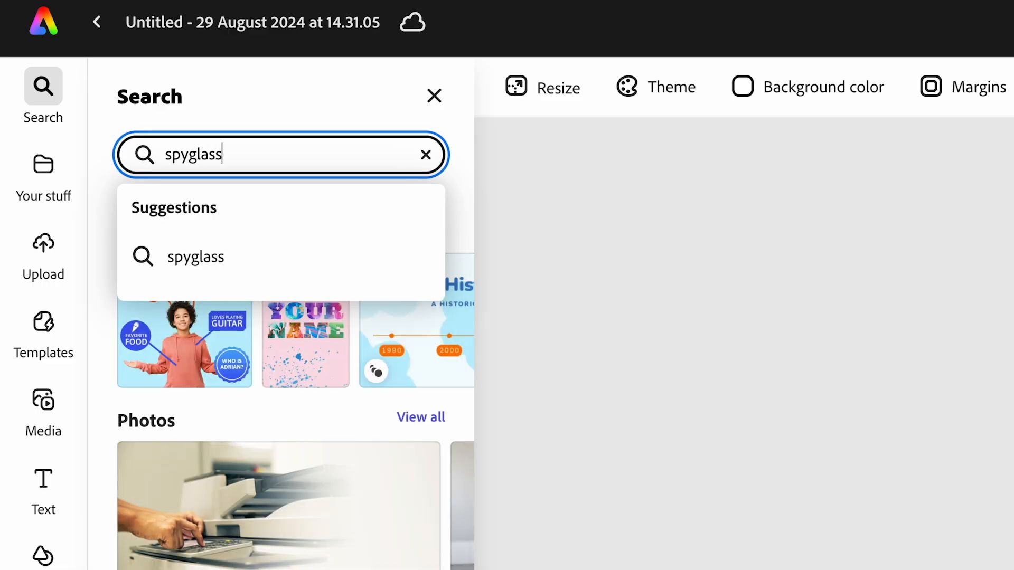
type("ss")
key("Return")
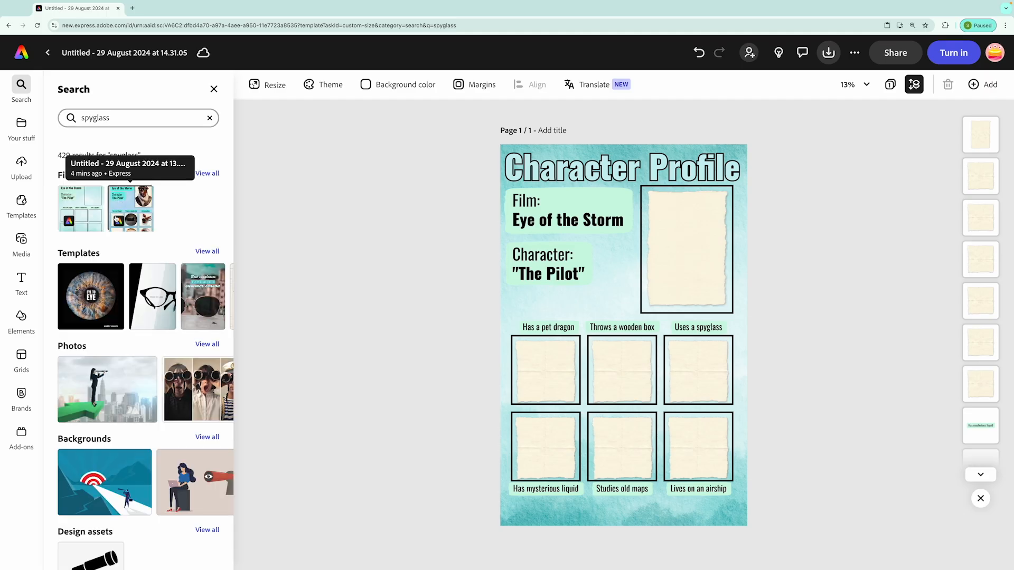
- Browse all the spyglass photo results and add the photo of the brown leather spyglass on white to the poster
scroll(138, 263, "down", 2)
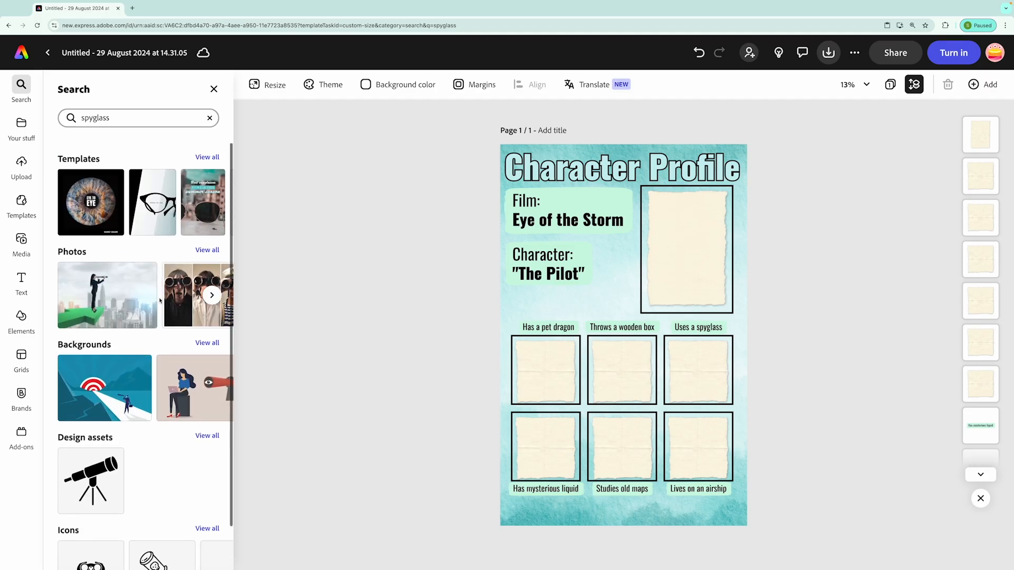
scroll(132, 449, "down", 1)
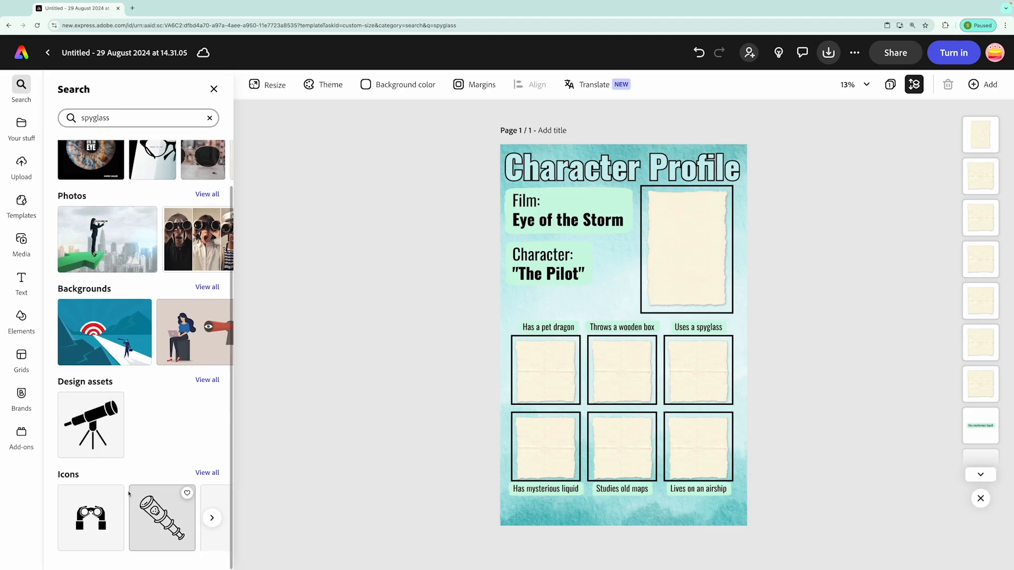
scroll(149, 345, "up", 1)
scroll(150, 348, "down", 1)
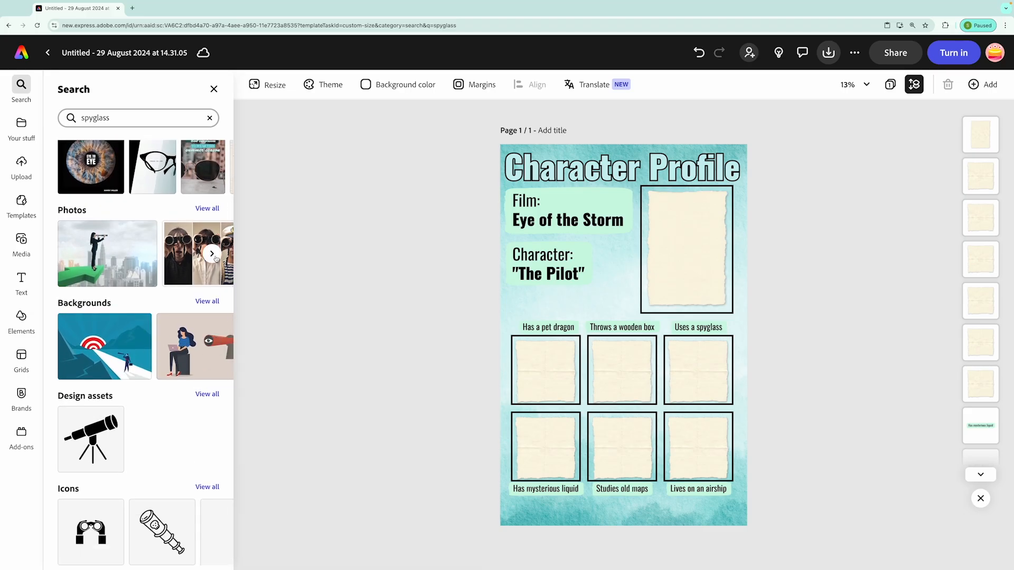
left_click(212, 254)
left_click(217, 208)
scroll(61, 293, "down", 5)
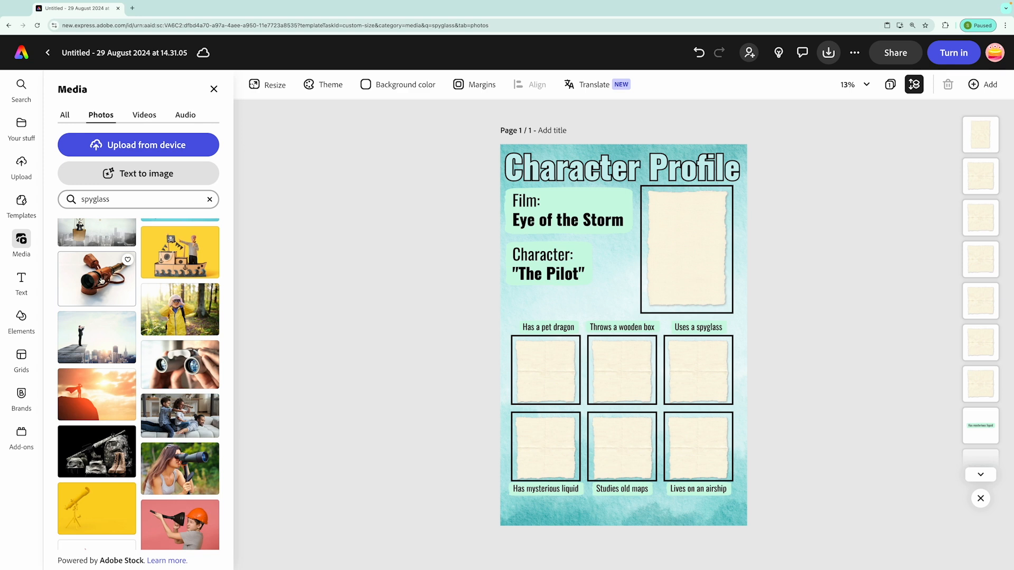
left_click(102, 280)
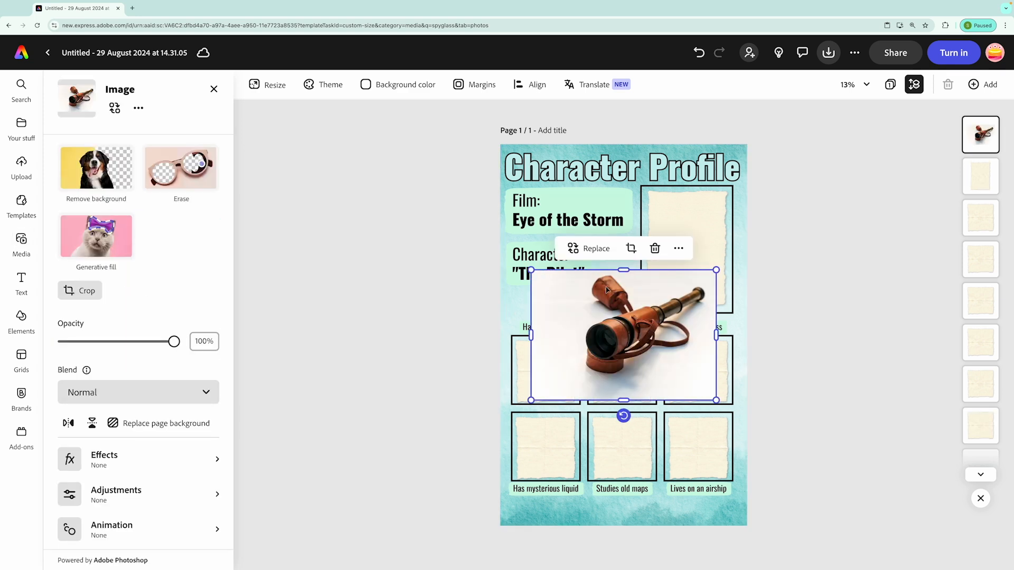
- Crop the spyglass photo to a circle centred on the spyglass and fit it inside the "Uses a spyglass" frame
left_click(78, 293)
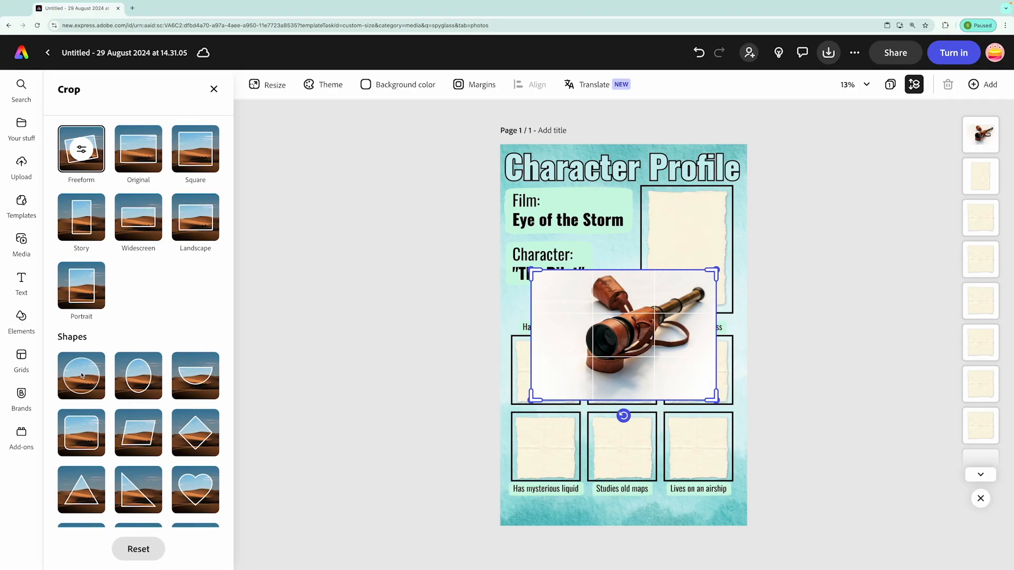
left_click(82, 376)
left_click_drag(630, 336, 616, 334)
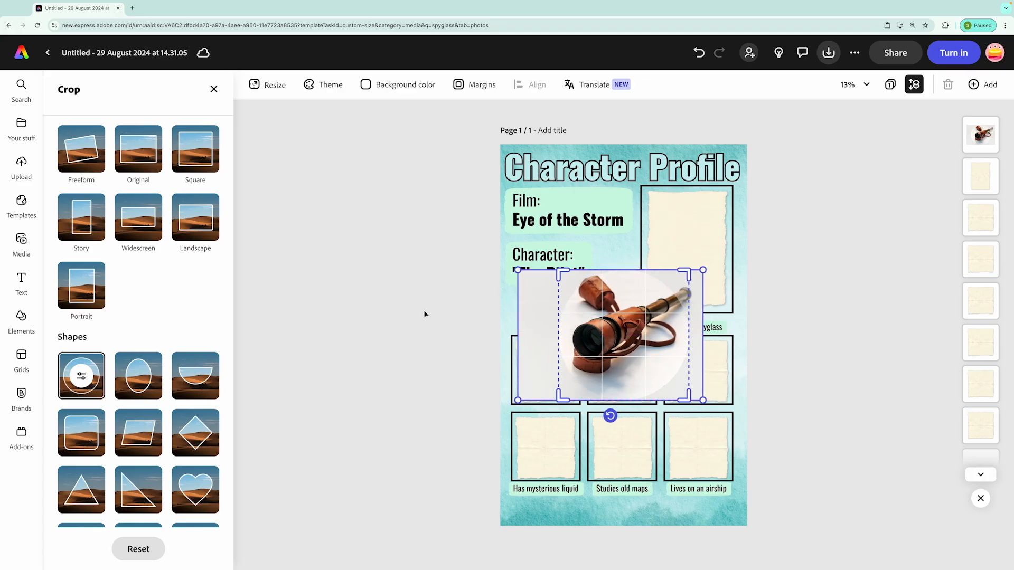
left_click(424, 314)
left_click(632, 321)
left_click_drag(558, 269, 696, 352)
left_click(838, 427)
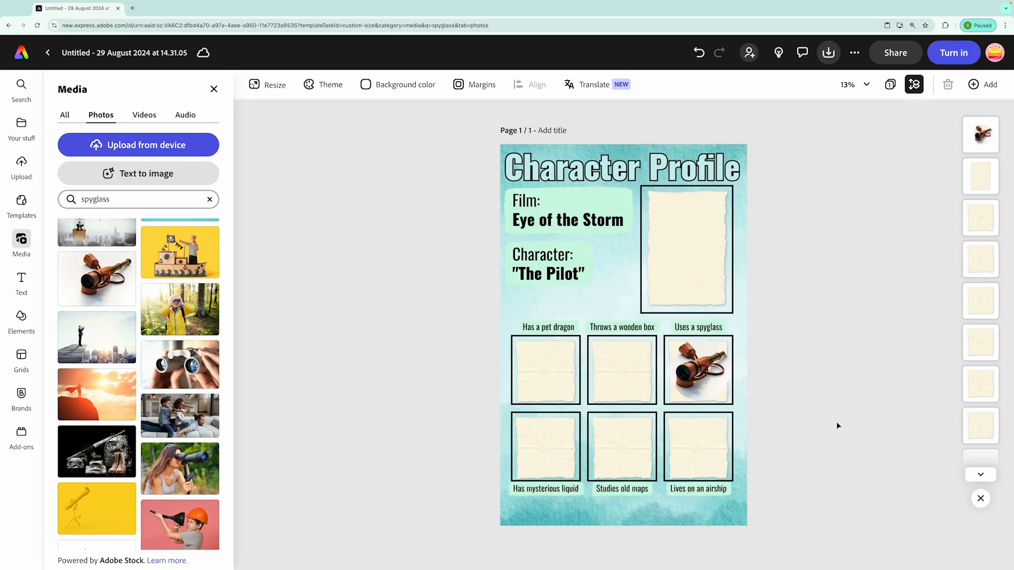
- Search across all content types for "airship" and add the photo of the steampunk airship above wooden boards to the poster
left_click(21, 85)
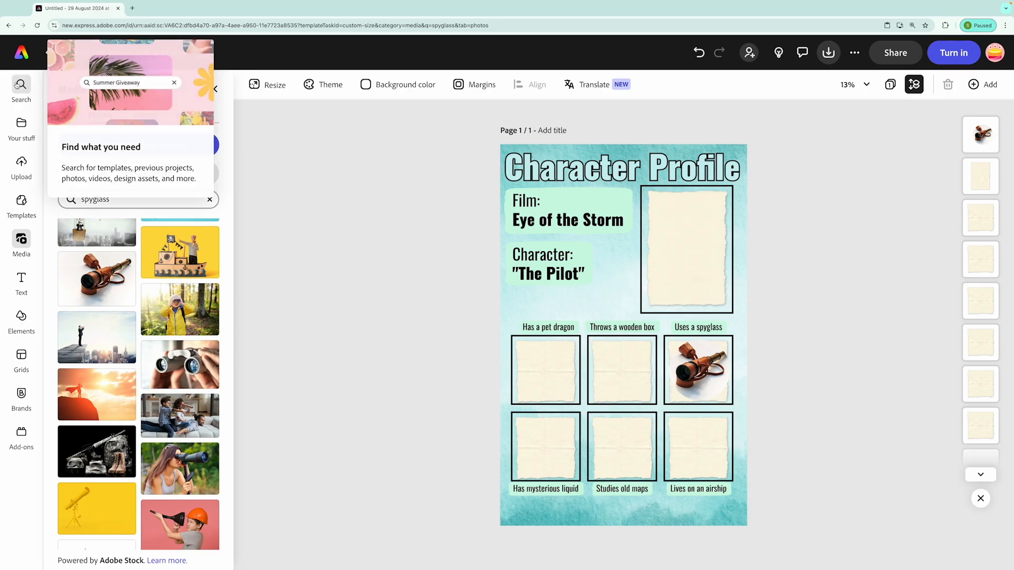
left_click(210, 118)
type("airship")
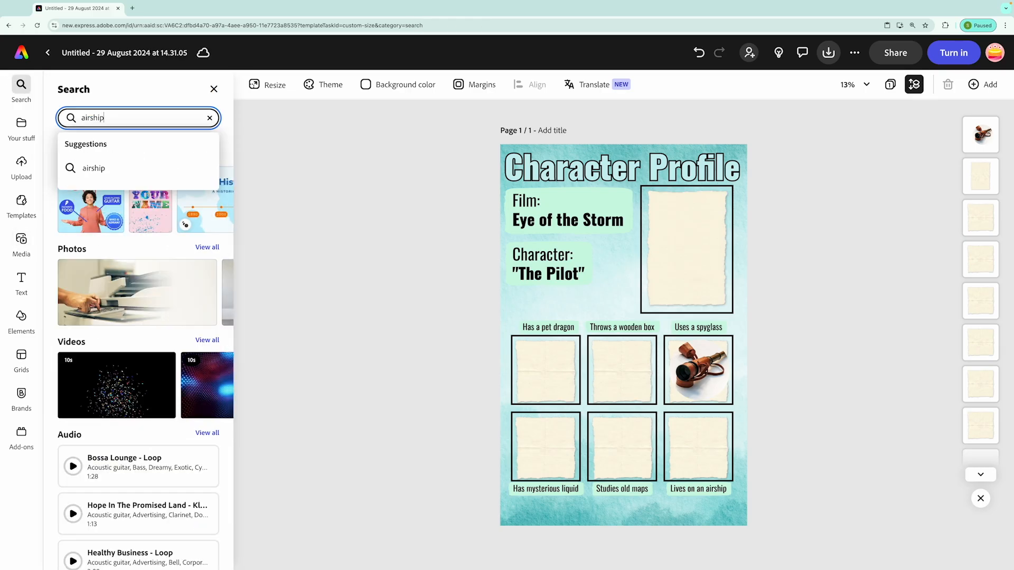
key("Return")
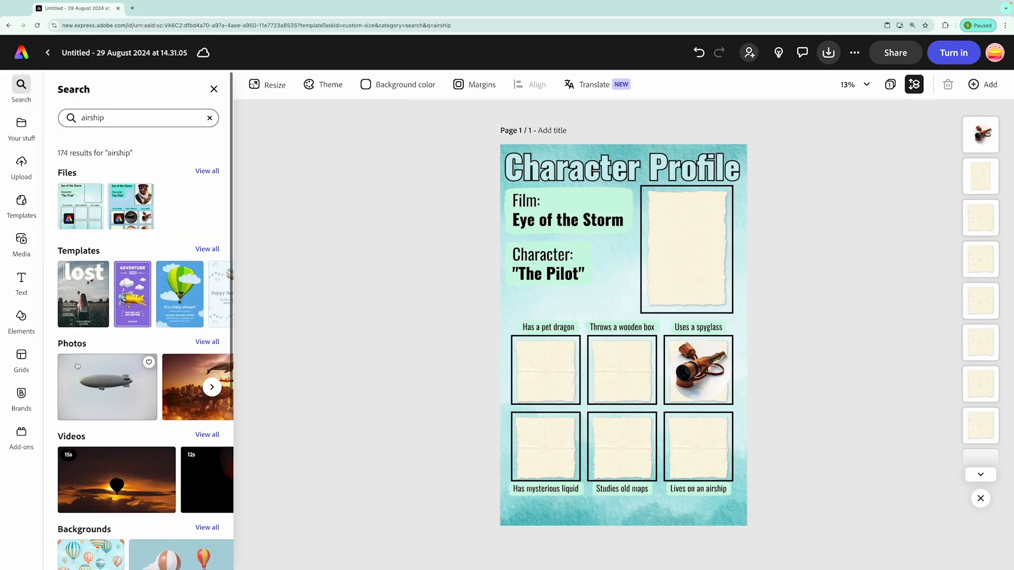
scroll(106, 338, "down", 2)
scroll(169, 327, "right", 2)
scroll(175, 342, "right", 2)
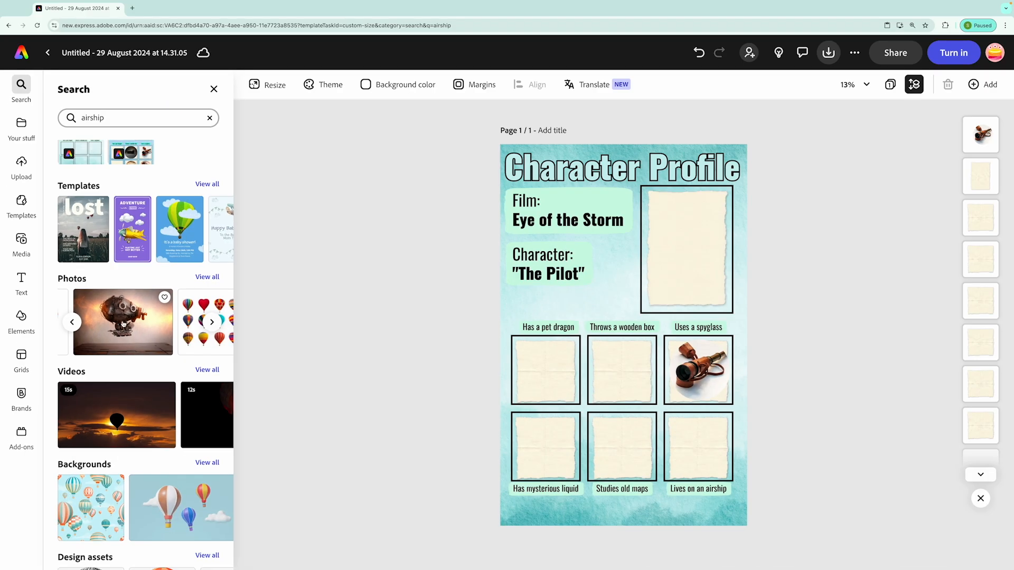
left_click_drag(158, 295, 615, 405)
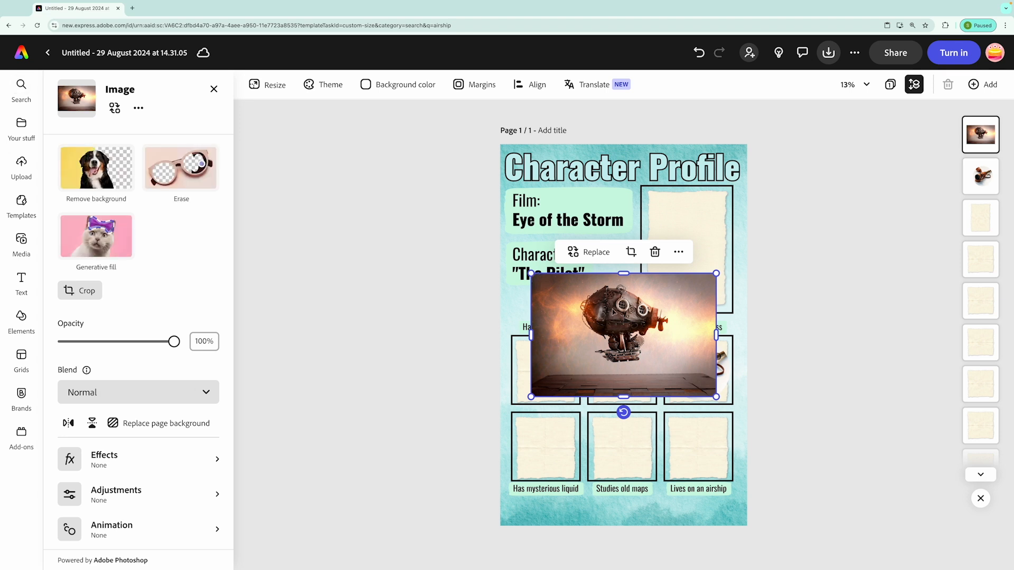
- Crop the airship photo to a circle and fit it inside the "Lives on an airship" frame
left_click(90, 292)
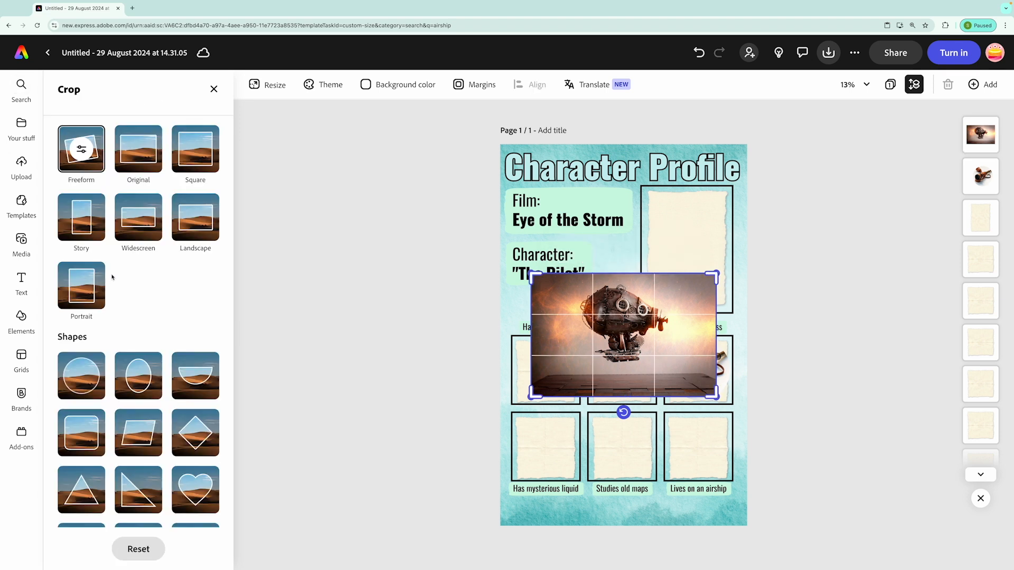
left_click(75, 380)
left_click(427, 373)
left_click(570, 283)
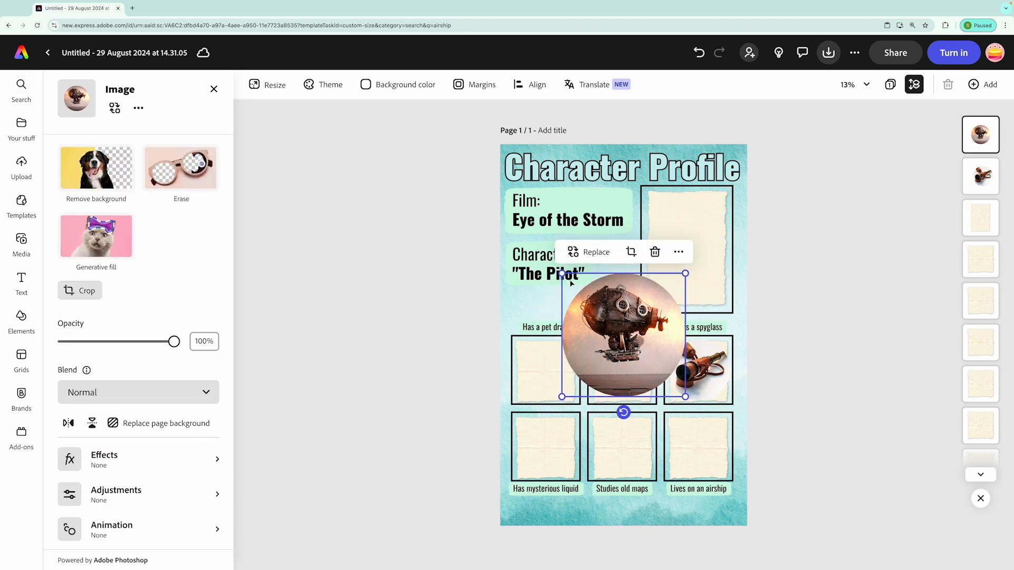
left_click_drag(562, 274, 697, 445)
- Find "wooden box" and "old map" photos, crop them to circles, and fit them in the "Throws a wooden box" and "Studies old maps" frames
key("Return")
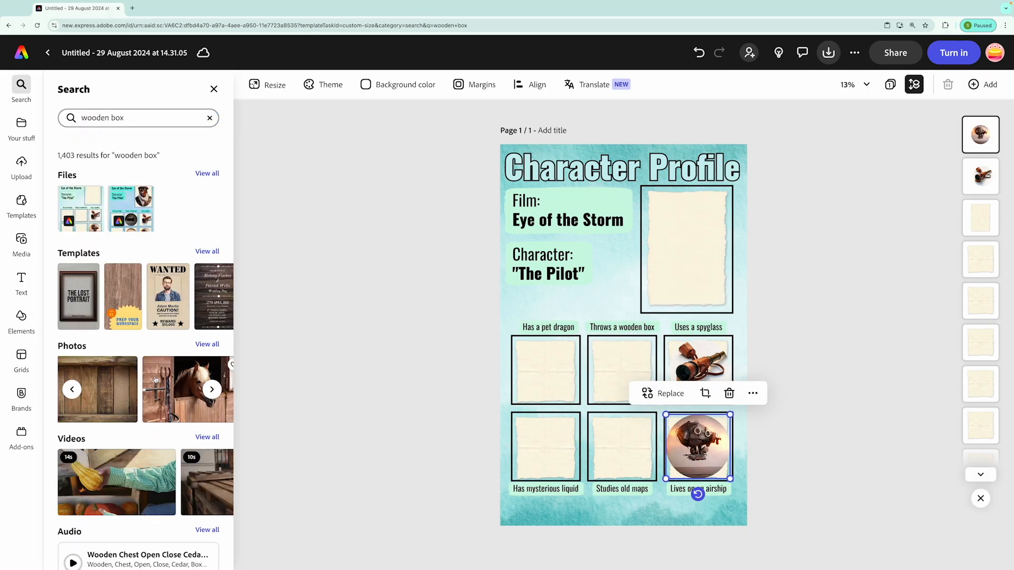
left_click(21, 89)
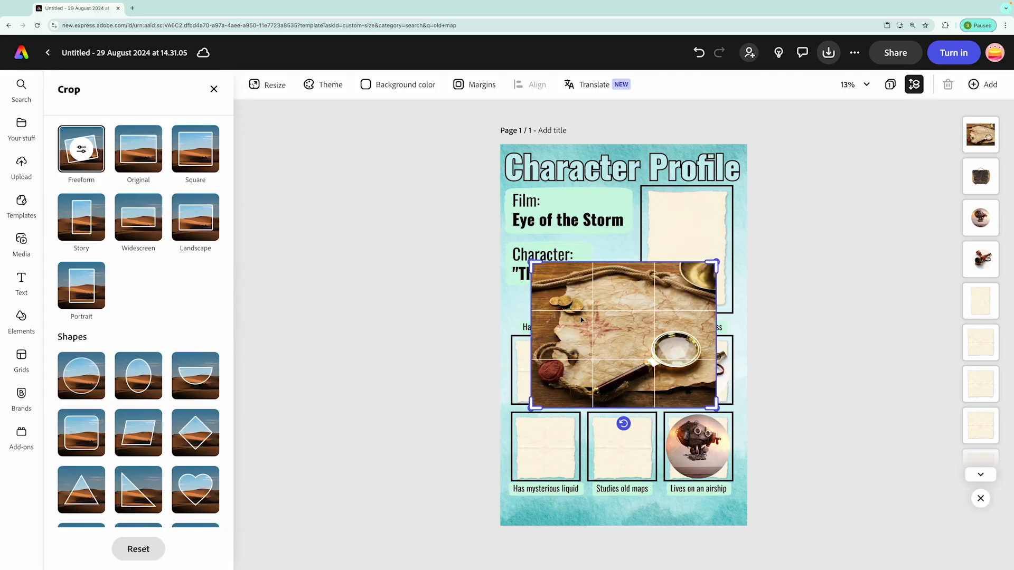
left_click(81, 376)
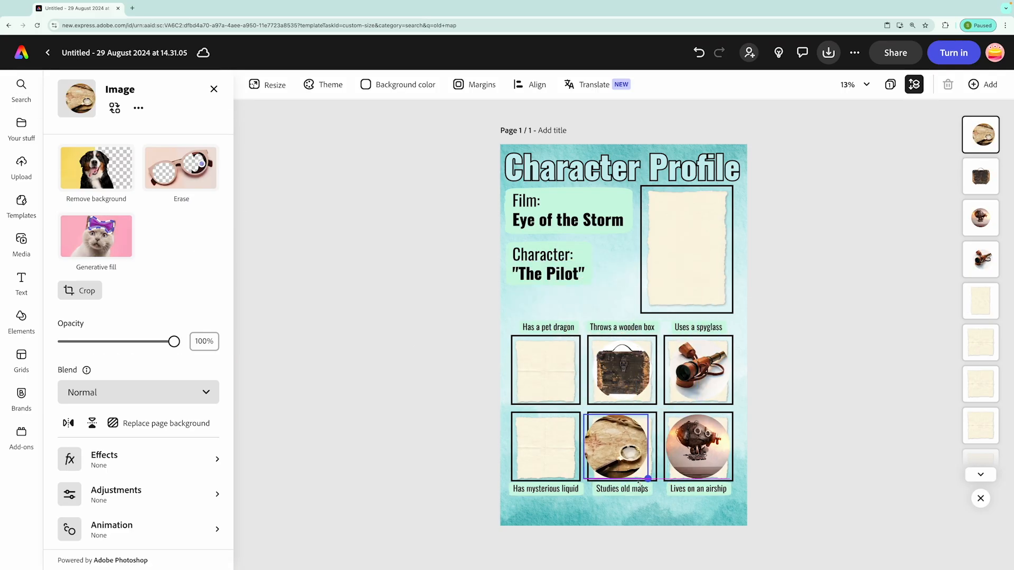
left_click(457, 379)
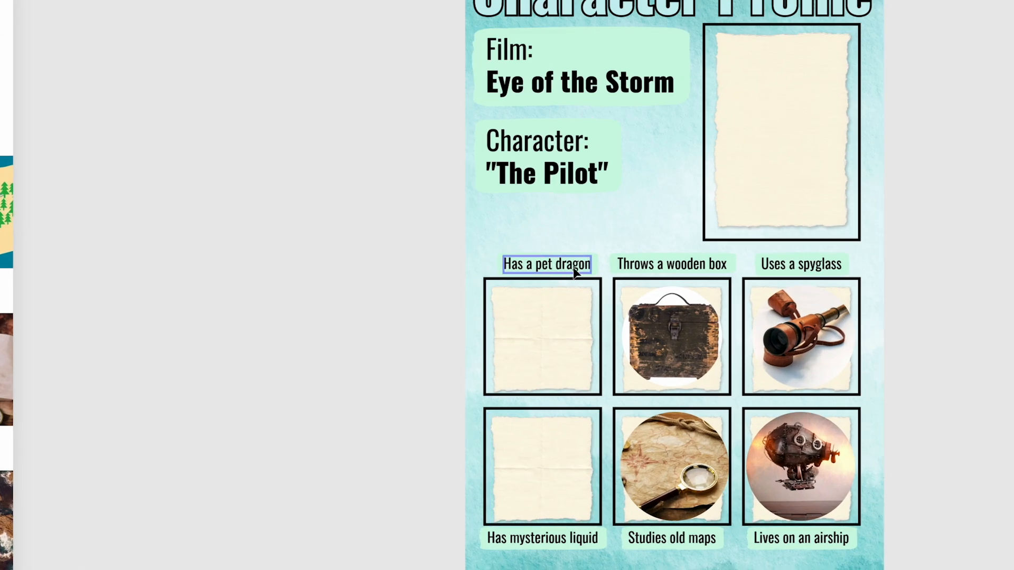
- Shift the "Has a pet dragon" label slightly so it sits centred above its frame
left_click(574, 272)
left_click_drag(569, 267, 562, 266)
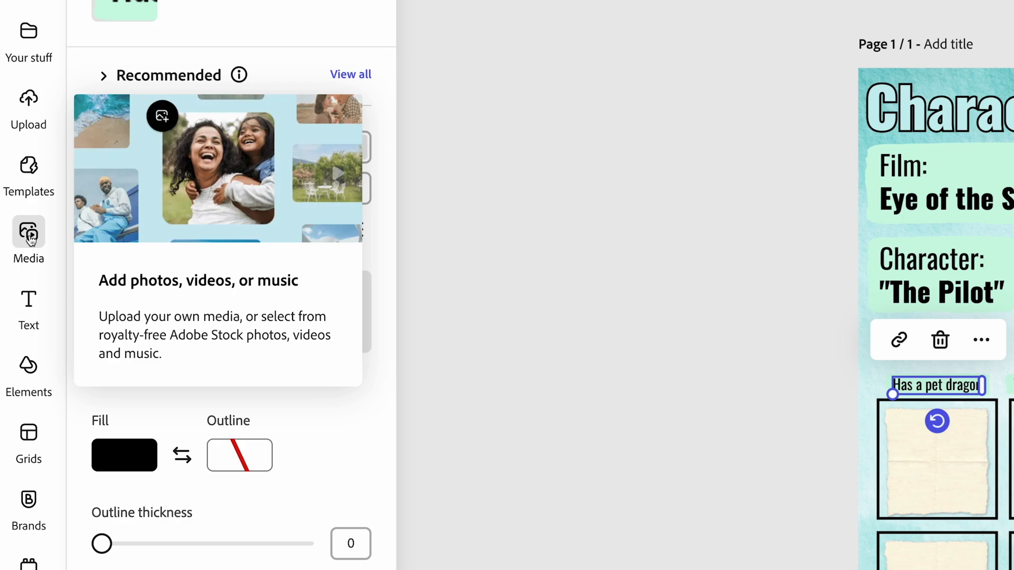
- Start a square (1:1) text-to-image generation with the prompt "dragon"
left_click(22, 239)
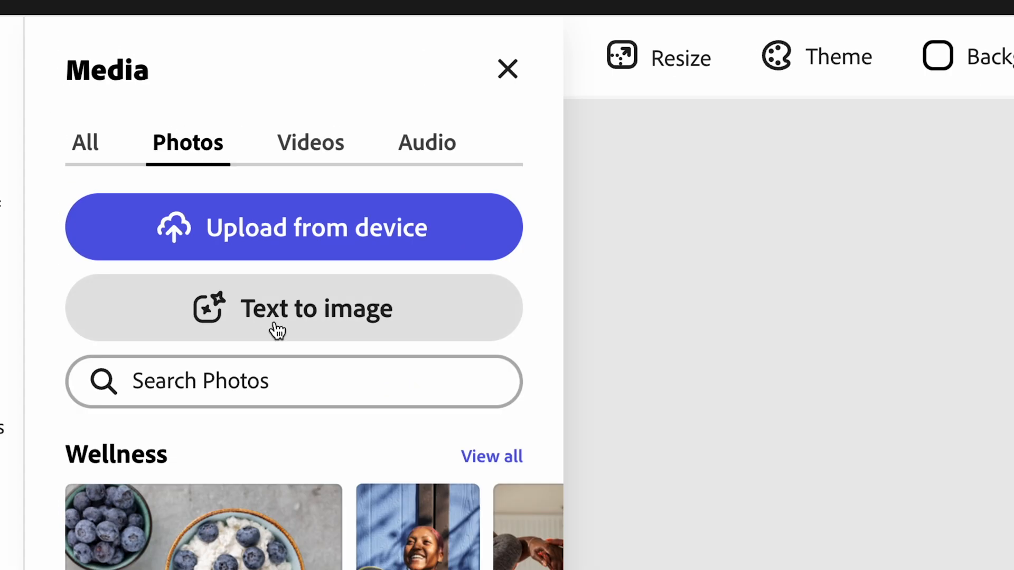
left_click(310, 318)
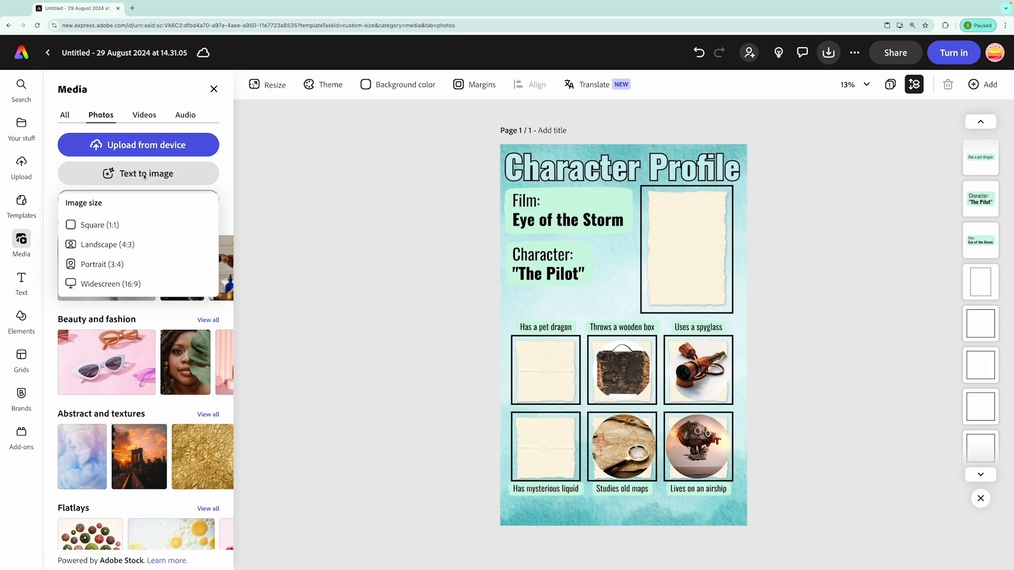
left_click(86, 226)
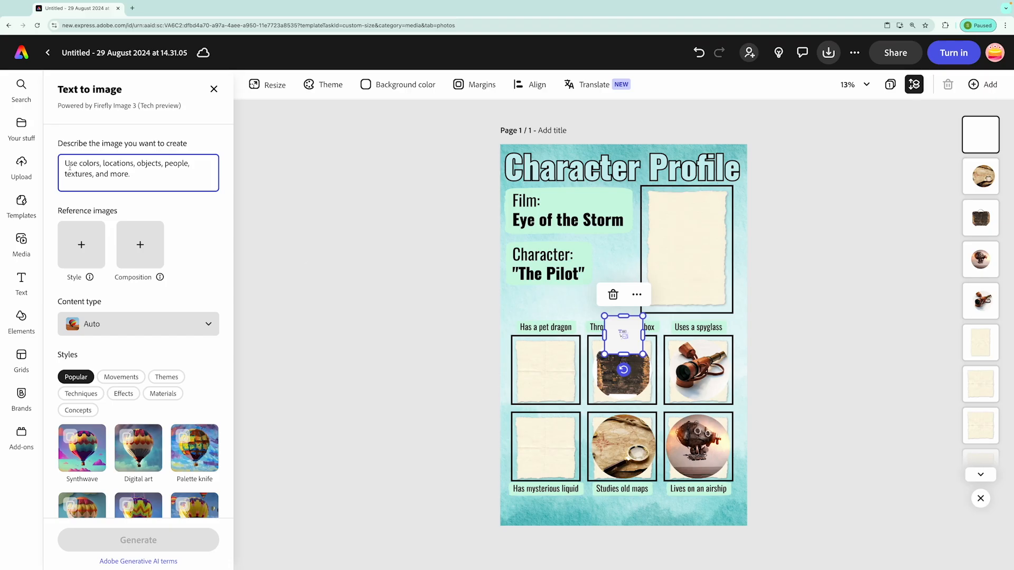
type("dragon")
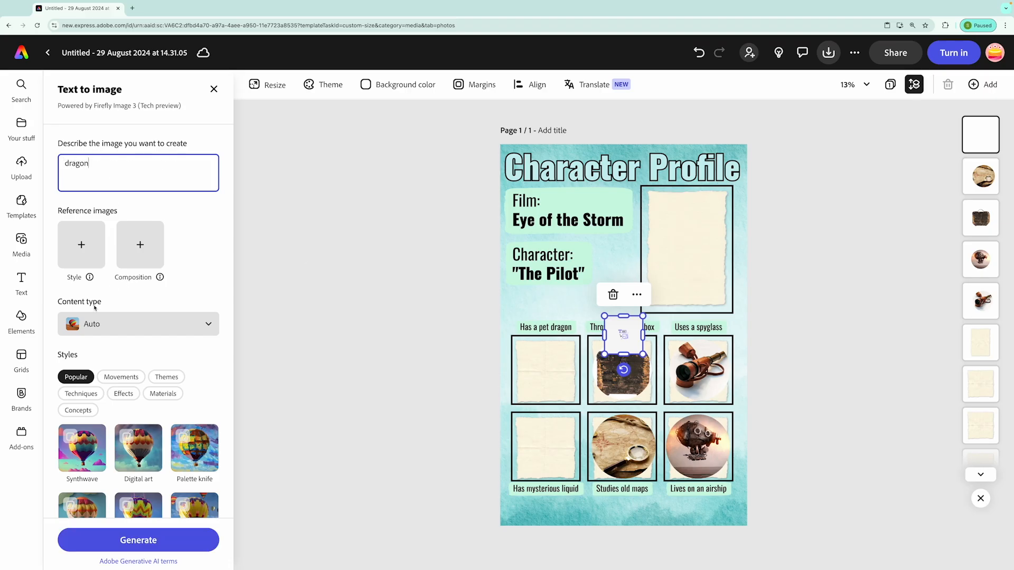
- Apply the Steampunk style from the Movements category and generate the dragon images
scroll(94, 307, "down", 1)
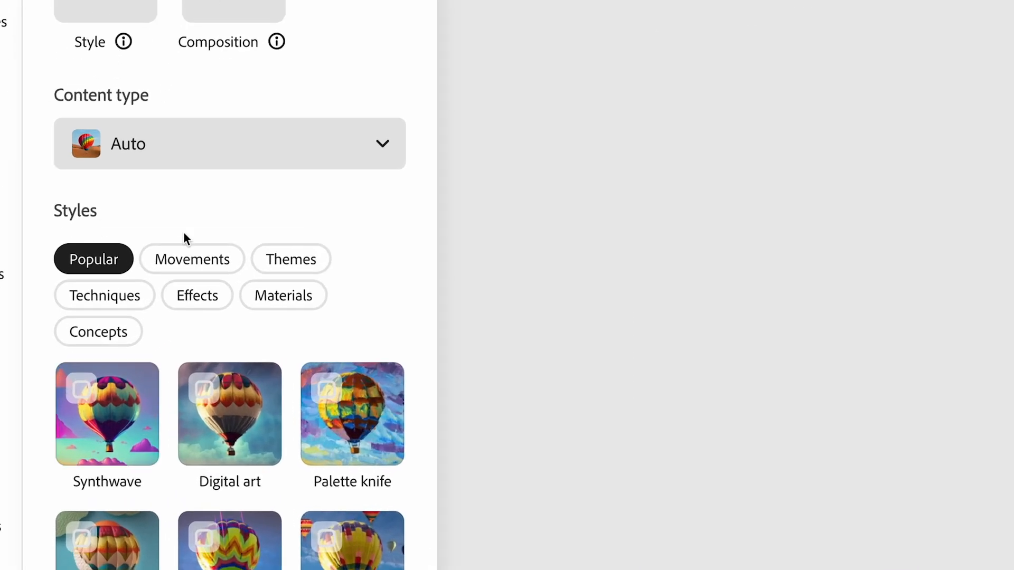
left_click(188, 271)
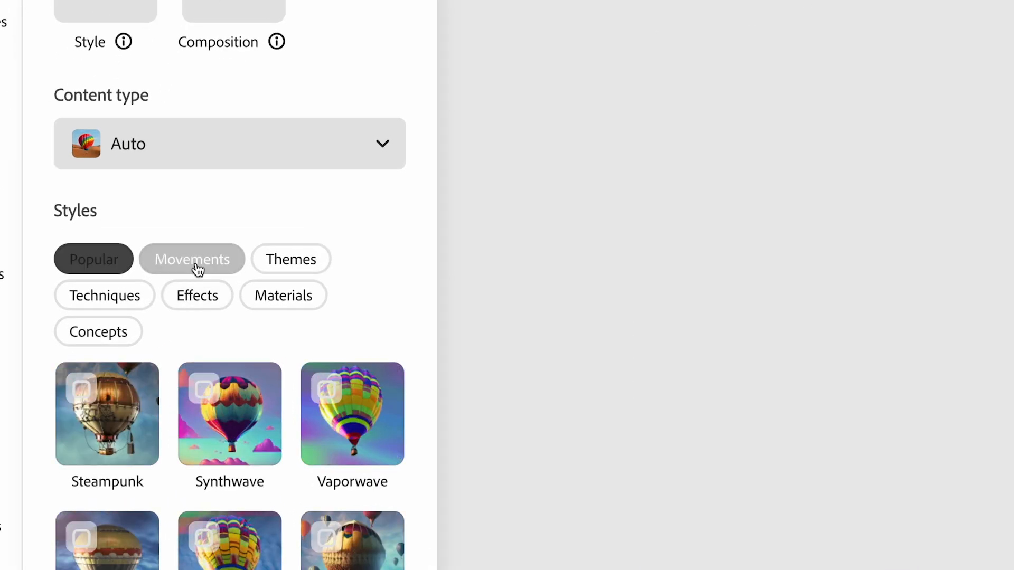
left_click(83, 391)
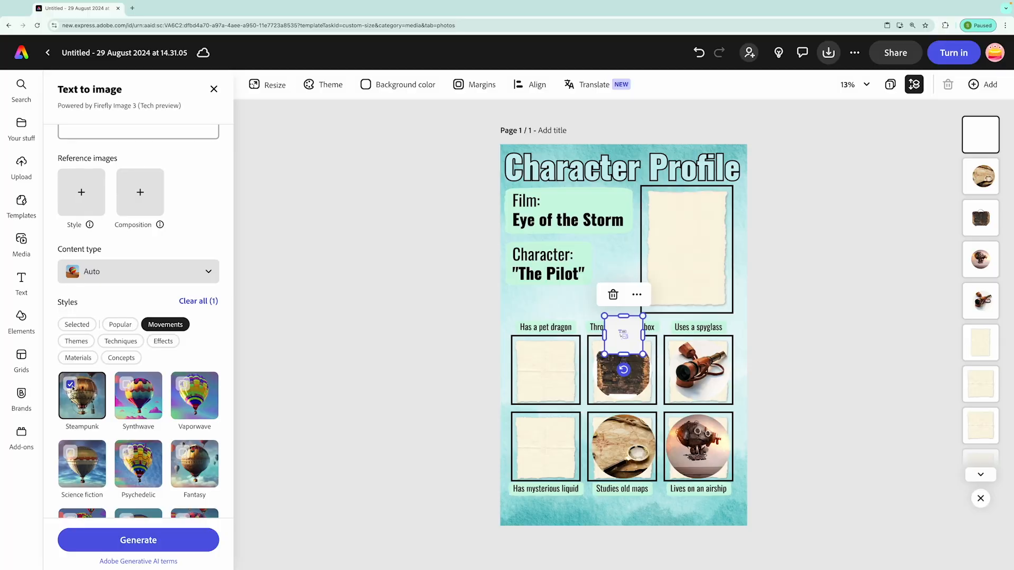
scroll(316, 111, "down", 2)
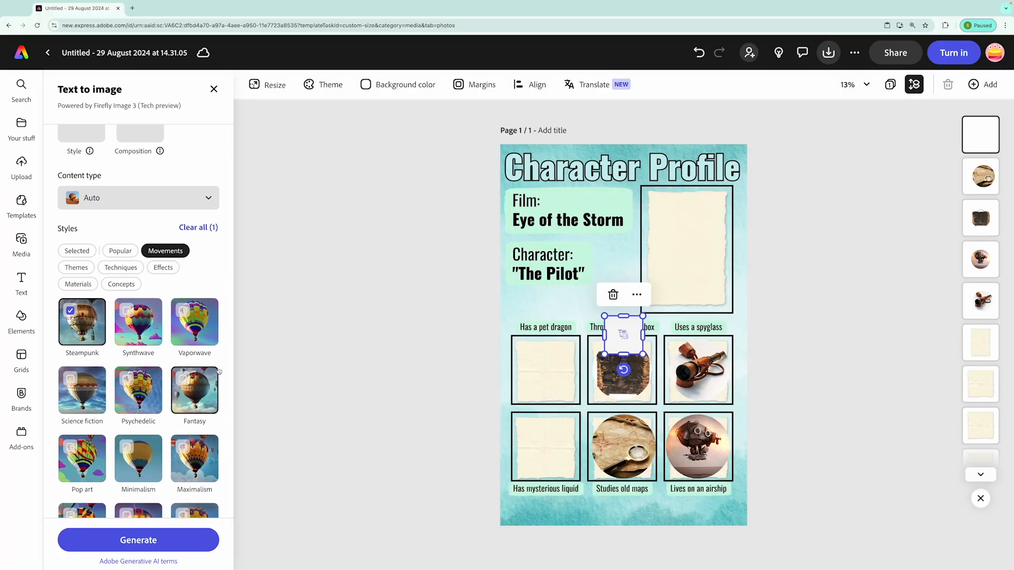
scroll(219, 371, "up", 3)
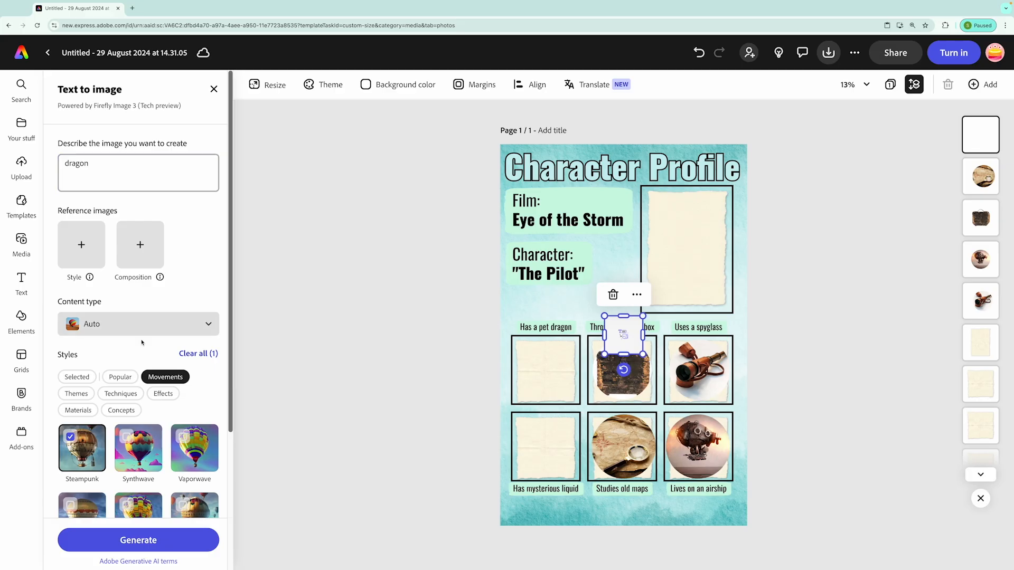
left_click(132, 539)
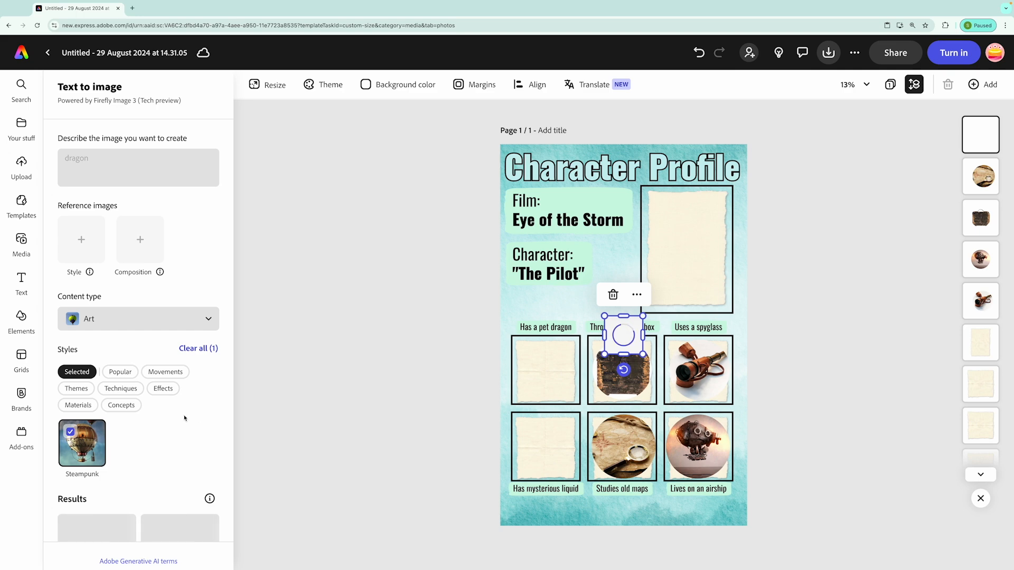
- Choose the second generated dragon, the bronze one on a plain dark background, and finish the image generation
scroll(159, 438, "down", 3)
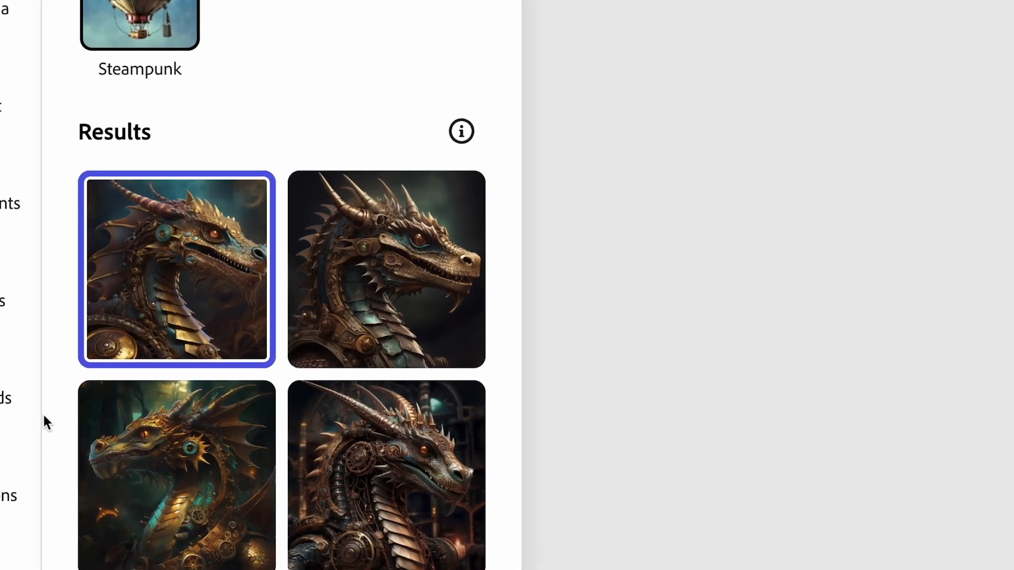
mouse_move(209, 406)
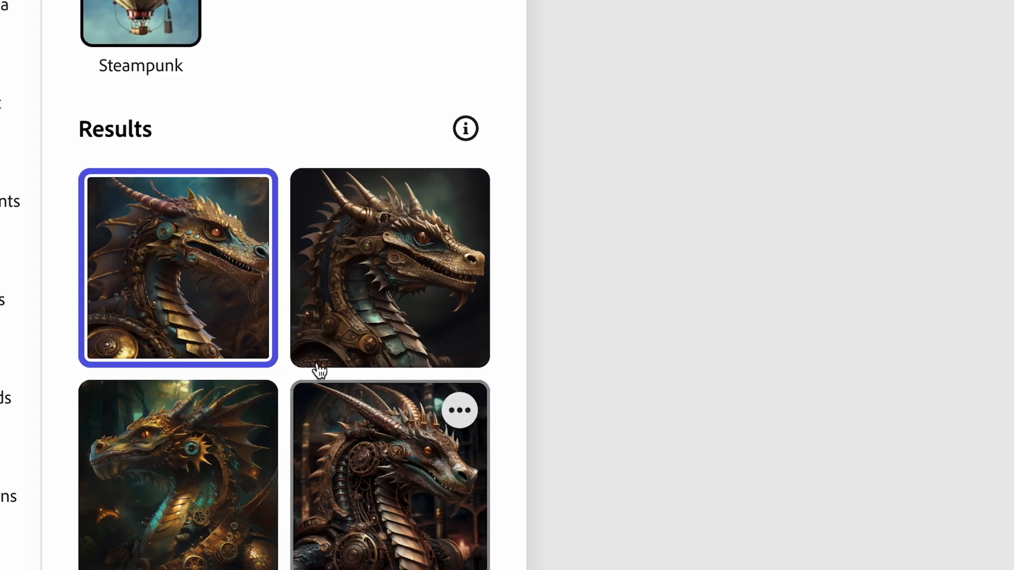
mouse_move(485, 238)
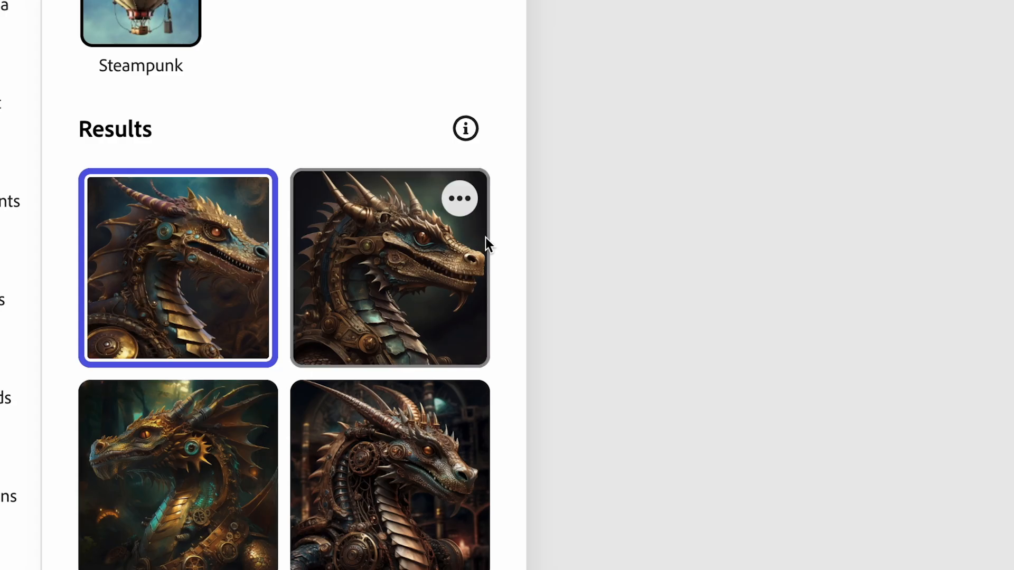
left_click(388, 262)
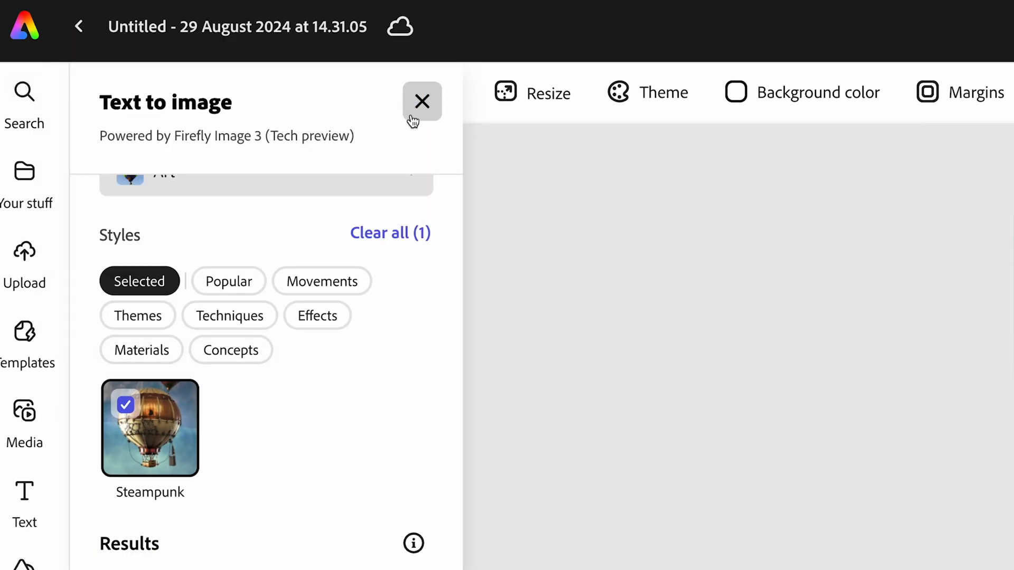
left_click(422, 101)
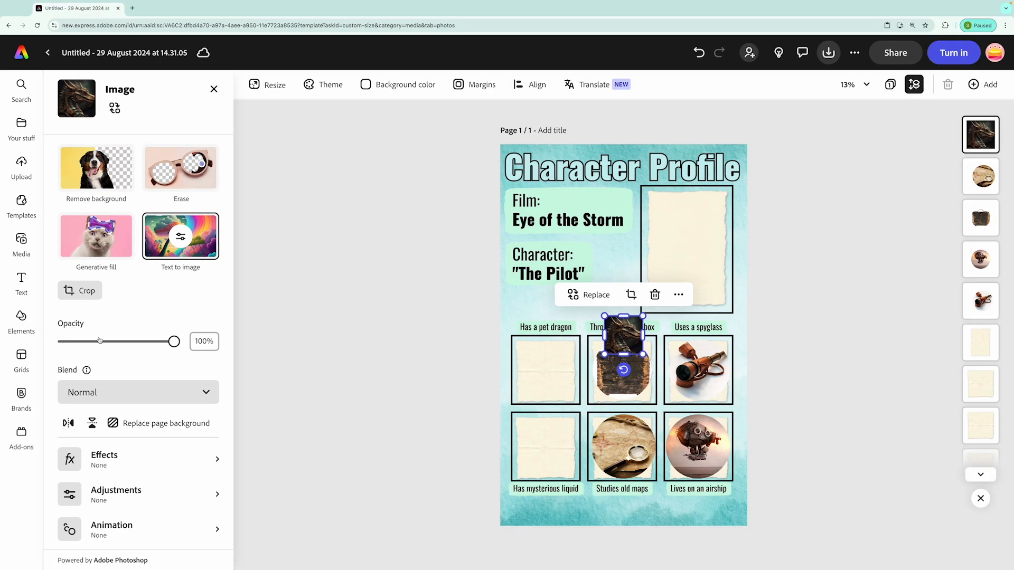
- Crop the dragon image to a circle and fit it inside the "Has a pet dragon" frame
left_click(79, 290)
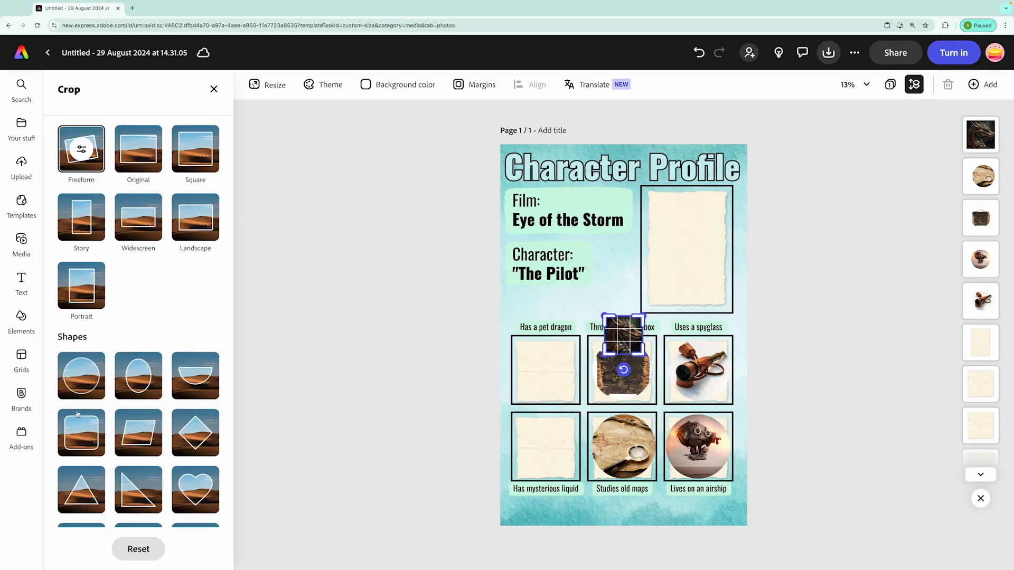
left_click(80, 376)
left_click(440, 397)
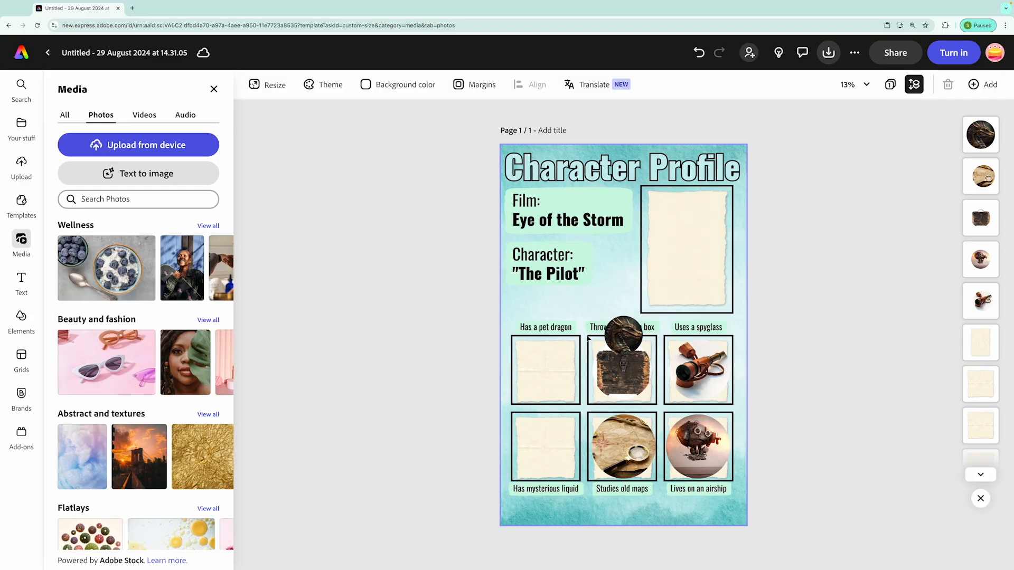
left_click(623, 335)
left_click_drag(623, 335, 539, 360)
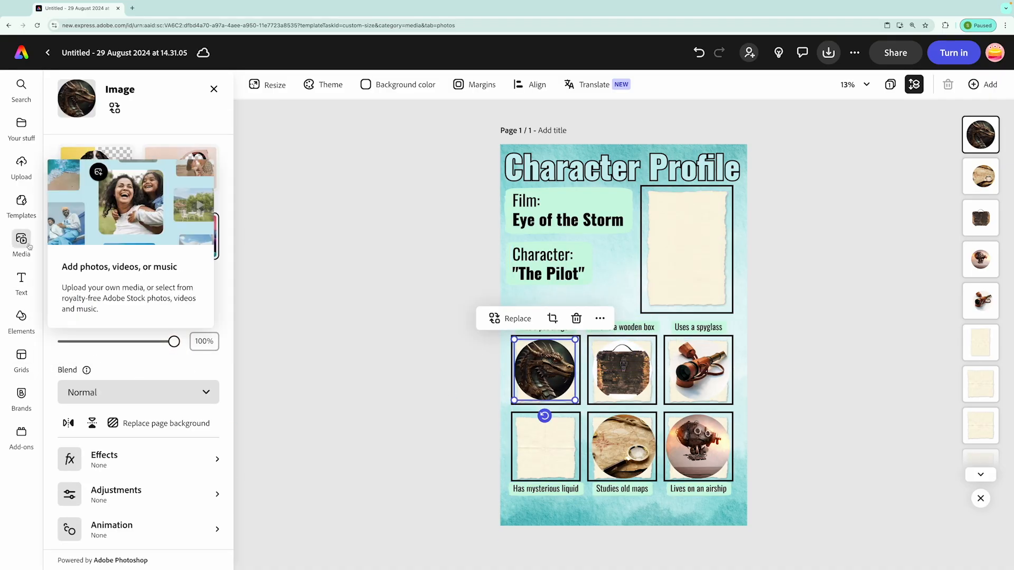
- Generate a square text-to-image picture from "glass bottle of glowing green liquid" in the Steampunk style
left_click(21, 243)
left_click(140, 172)
type("glass bottle of glowing green liquid")
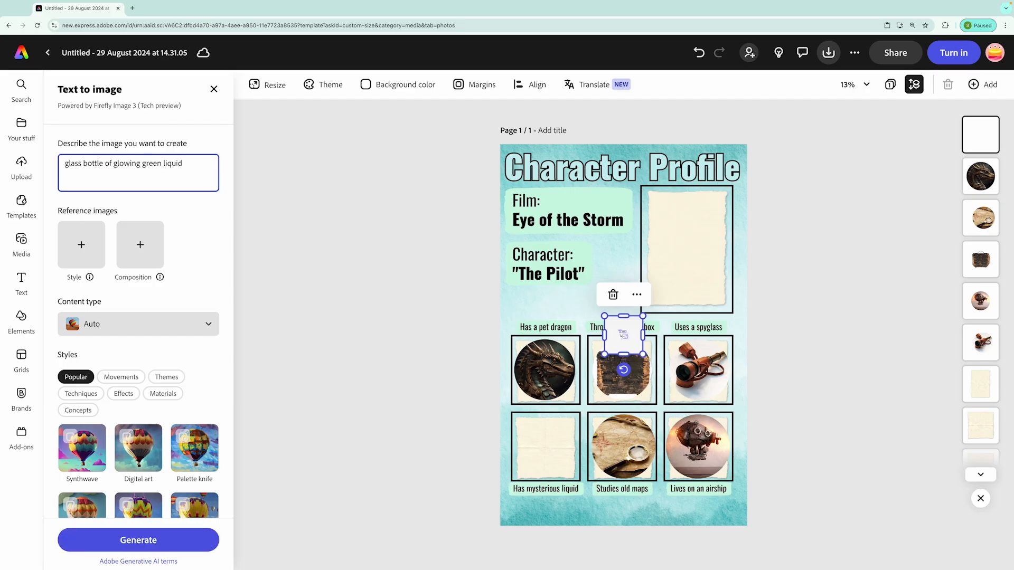
left_click(121, 377)
left_click(82, 448)
left_click(165, 541)
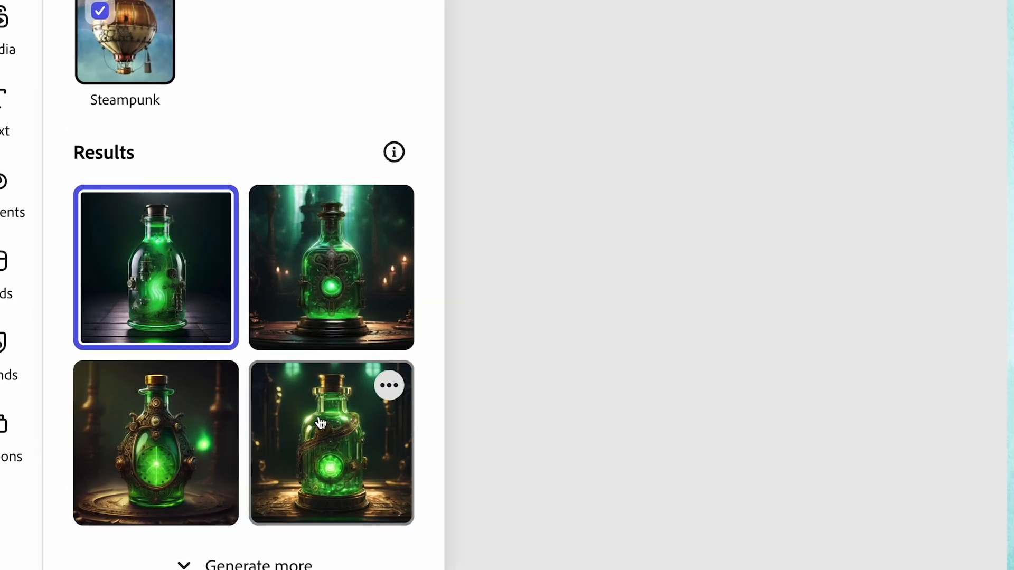
- Choose the third generated bottle image, finish the generation, and crop the picture to a circle
left_click(174, 445)
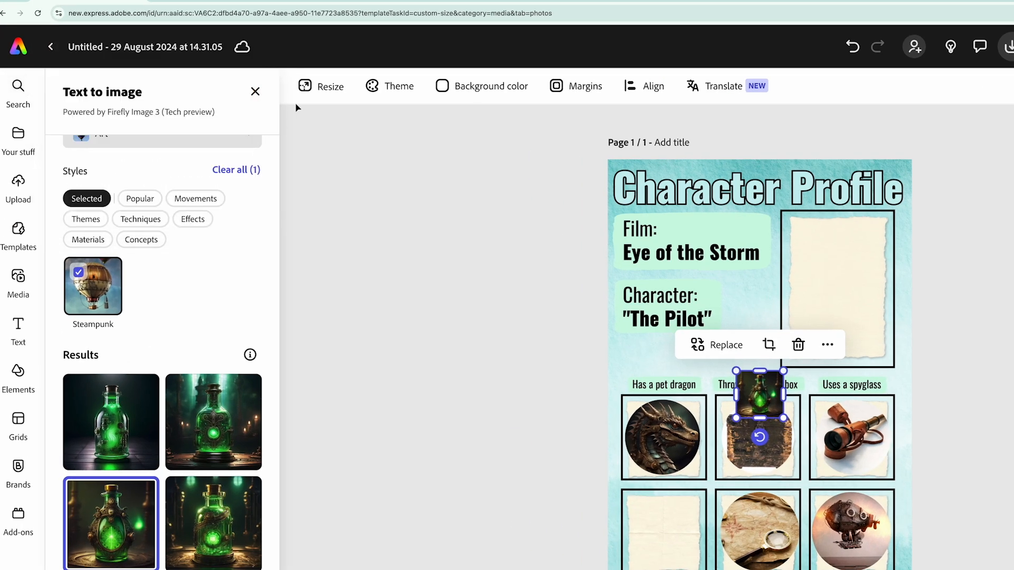
left_click(214, 88)
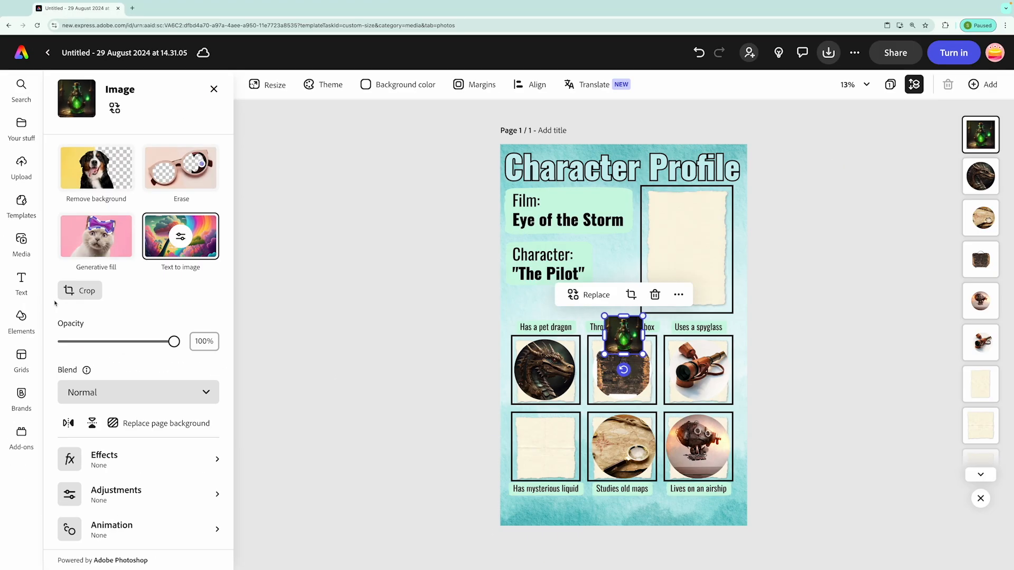
left_click(86, 342)
left_click(89, 378)
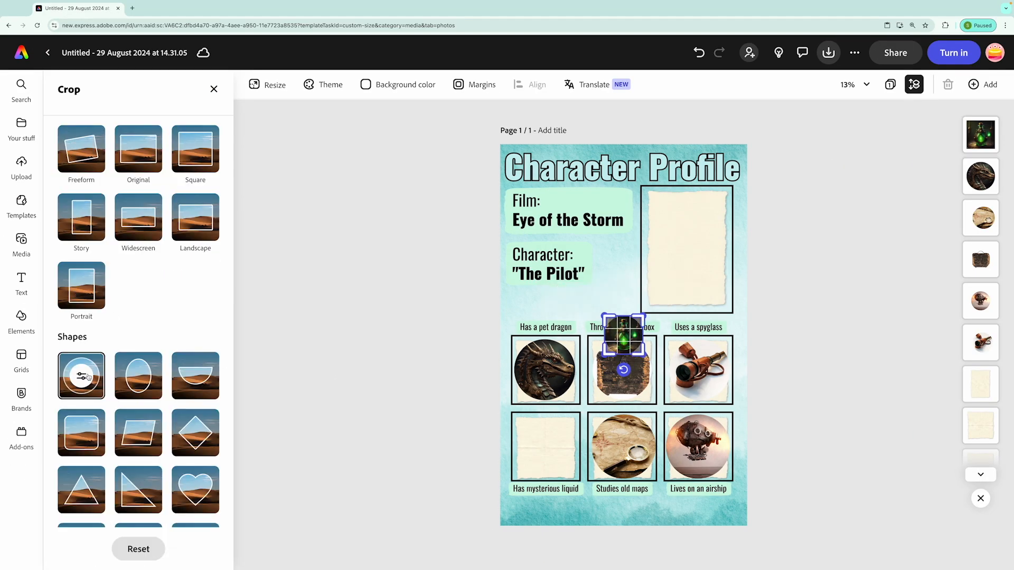
left_click(370, 359)
- Fit the round bottle image inside the "Has mysterious liquid" frame
left_click_drag(623, 336, 579, 479)
left_click_drag(554, 447, 552, 447)
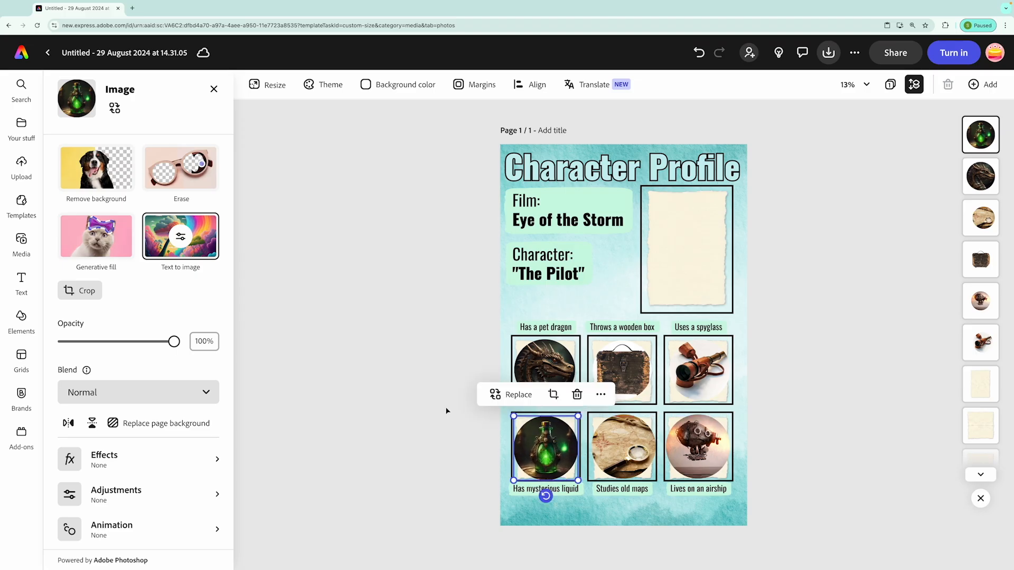
left_click(470, 290)
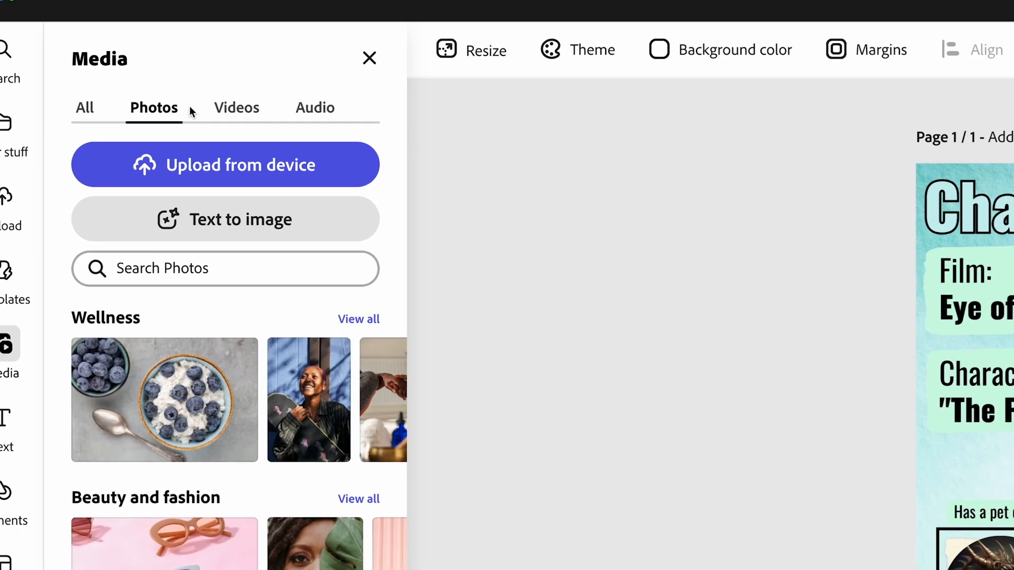
- Set up a Portrait (3:4) text-to-image picture of "Man wearing flying goggles, a leather mask, a leather cap and a white scarf."
left_click(217, 220)
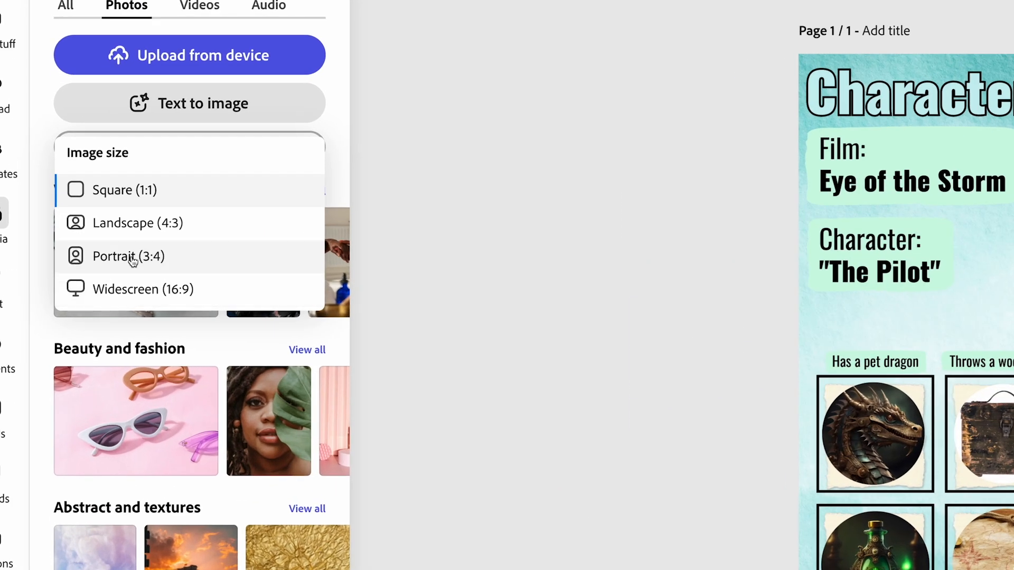
left_click(105, 262)
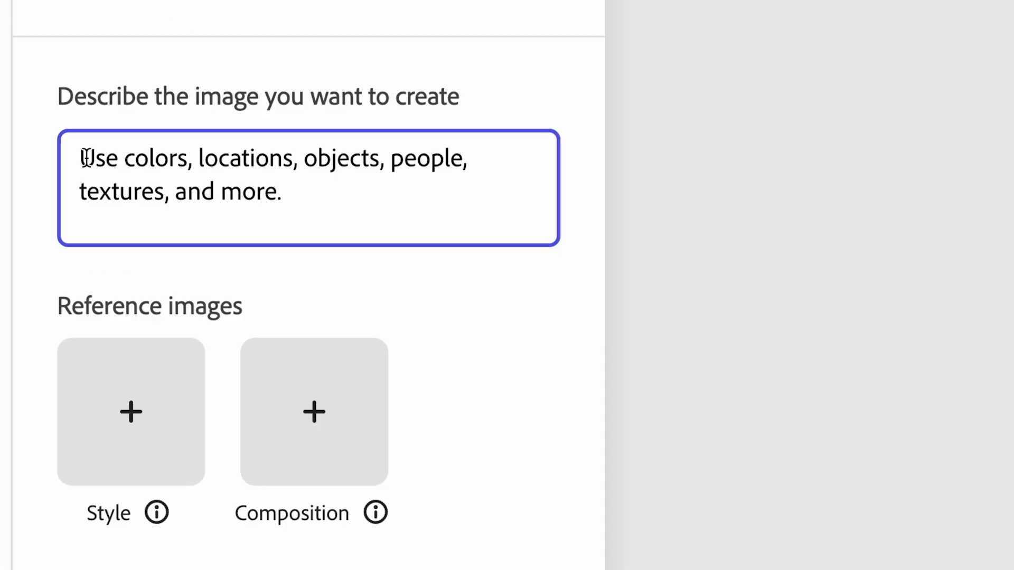
type("Man wearing flying goggles, a leather mask, a leather cap and a white scarf.")
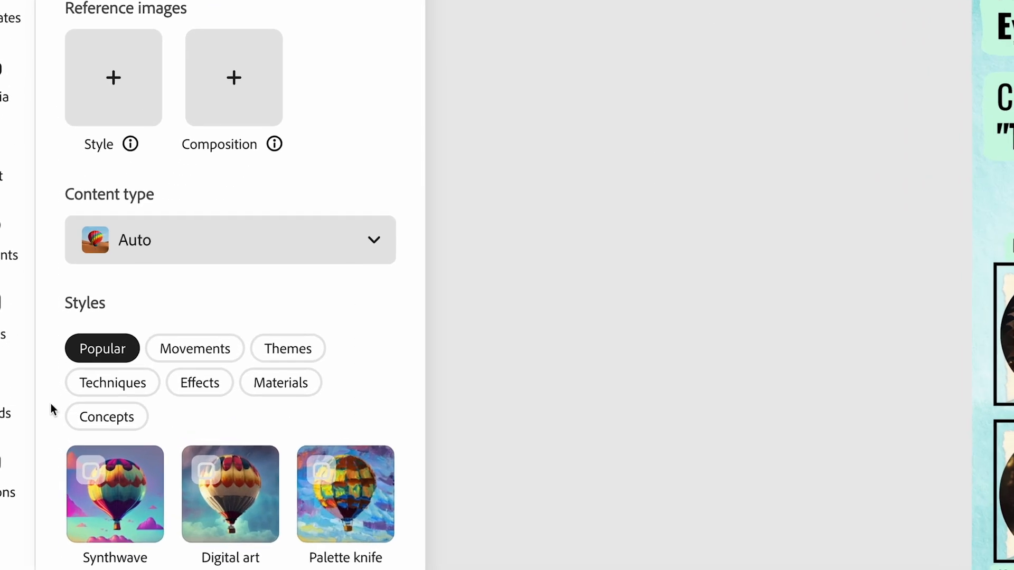
- Generate the portraits in the Steampunk style from the Movements category and keep the first result
left_click(198, 353)
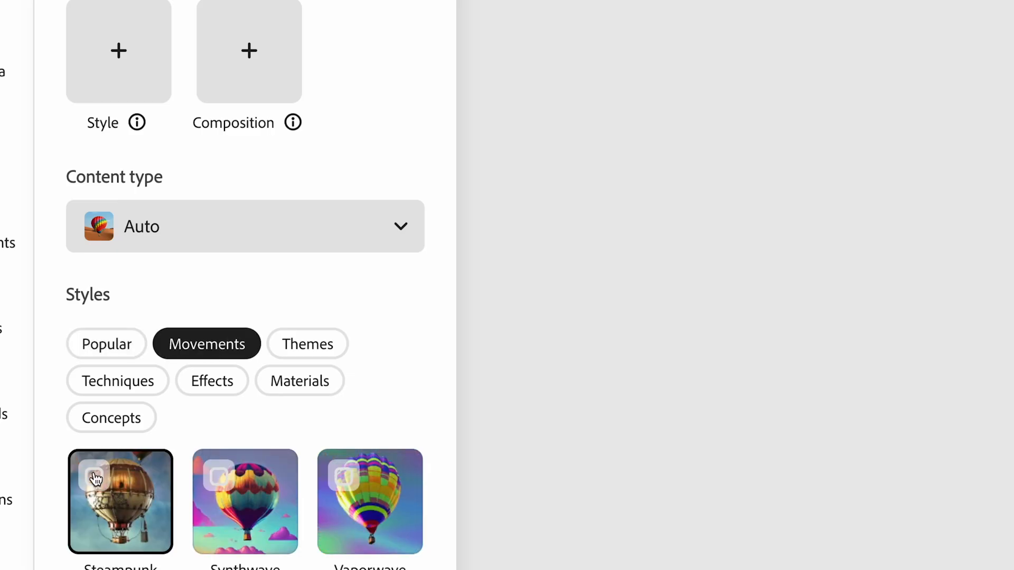
left_click(95, 478)
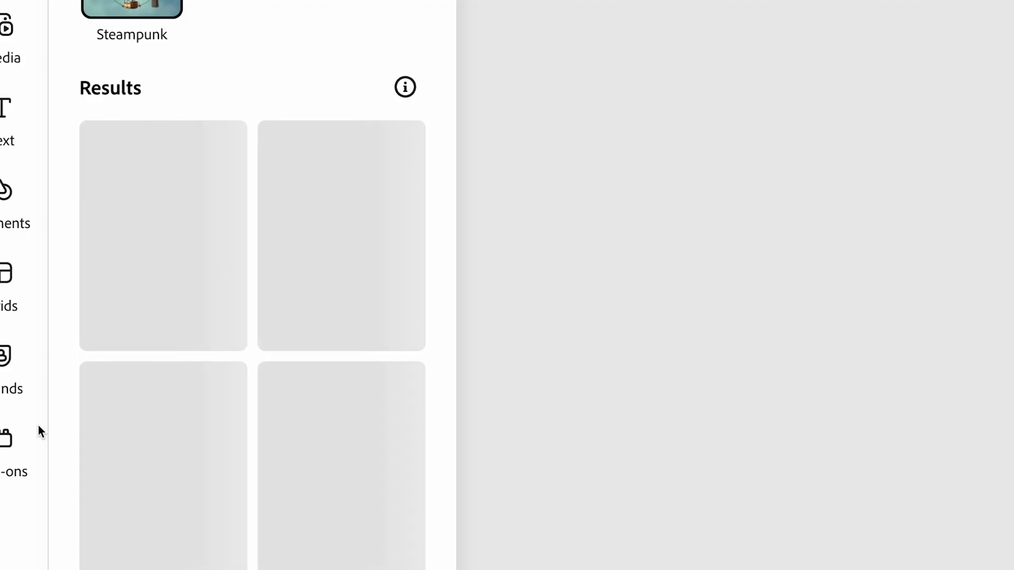
mouse_move(419, 351)
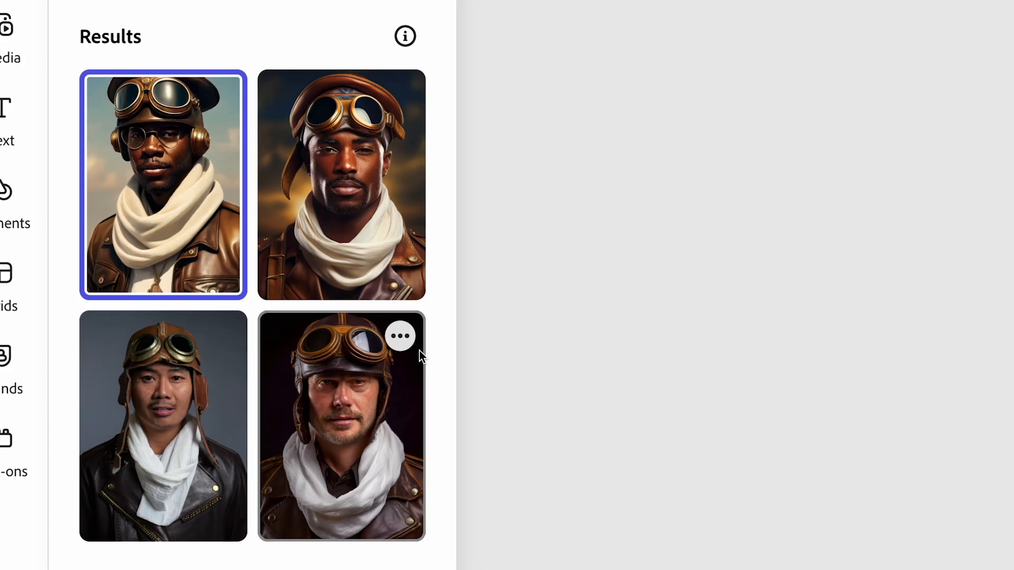
left_click(172, 211)
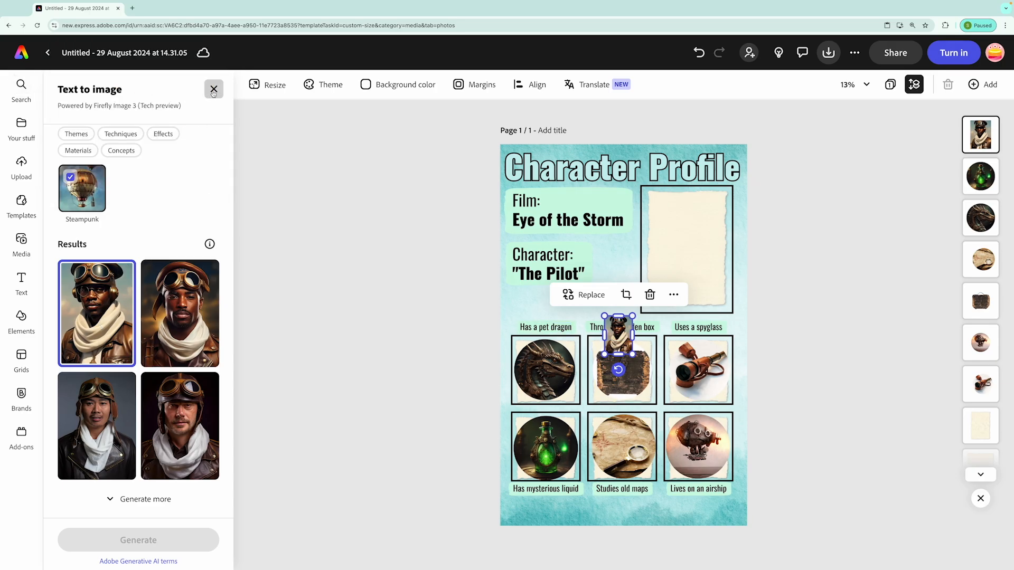
left_click(213, 89)
- Enlarge the pilot portrait to fill the large empty frame and remove its background
left_click_drag(617, 335, 640, 303)
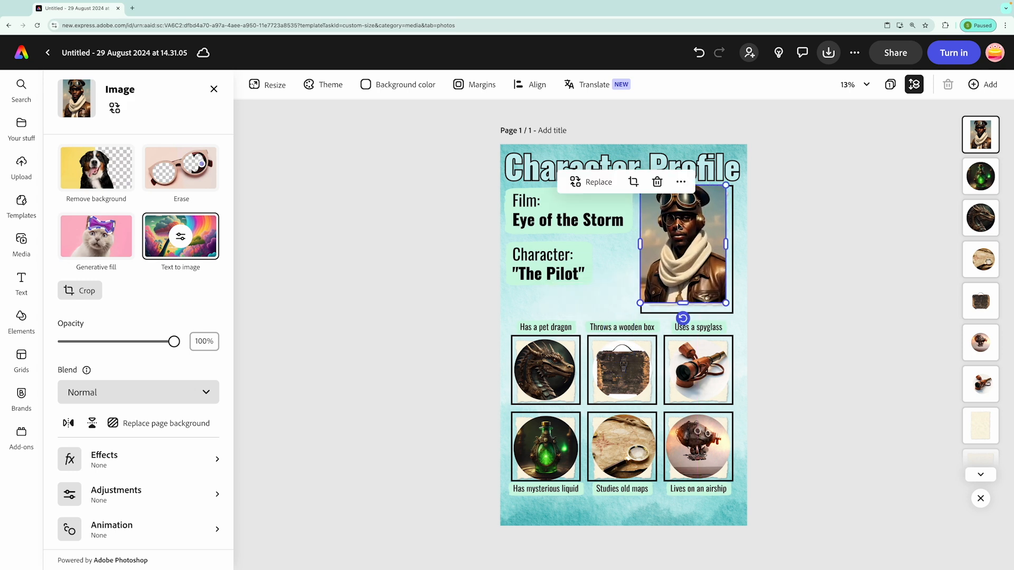
left_click_drag(673, 239, 677, 244)
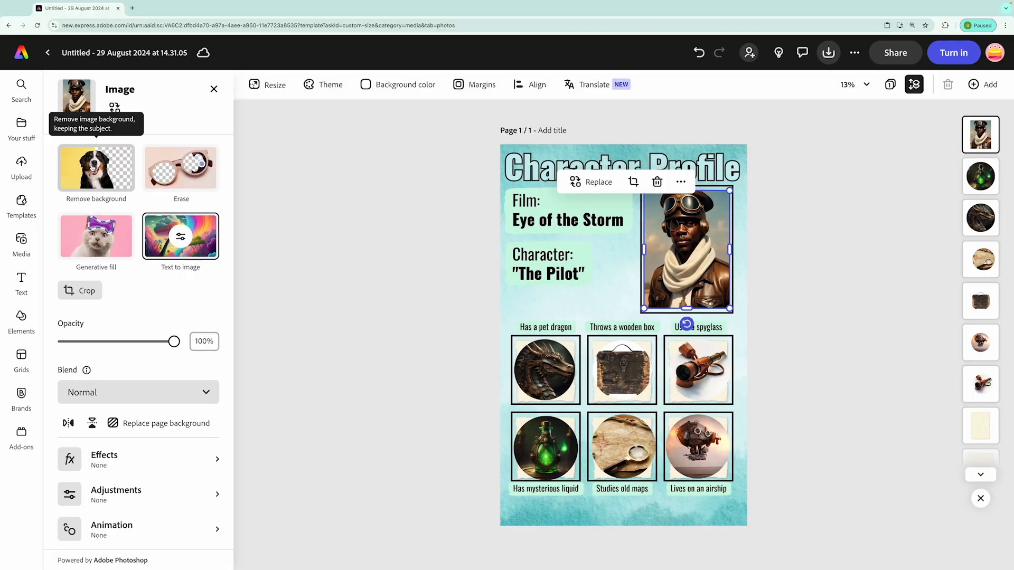
left_click(95, 164)
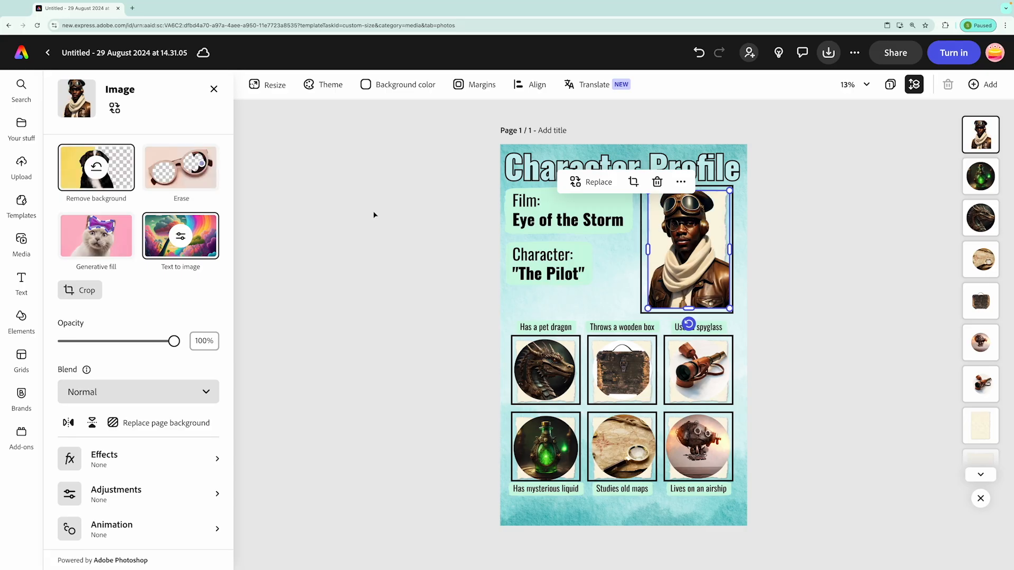
- Crop the pilot portrait to the oval shape
left_click(80, 290)
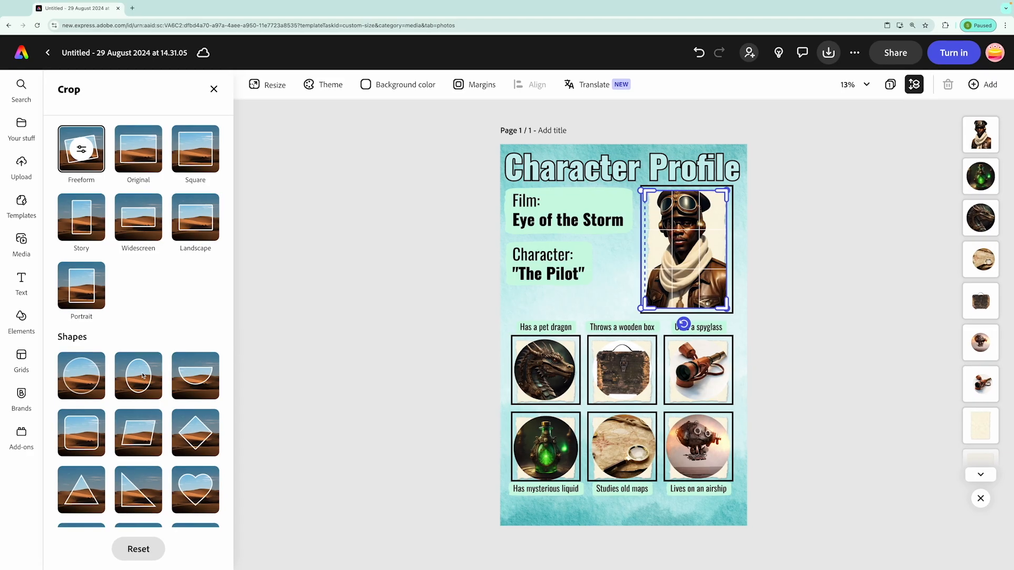
left_click(142, 376)
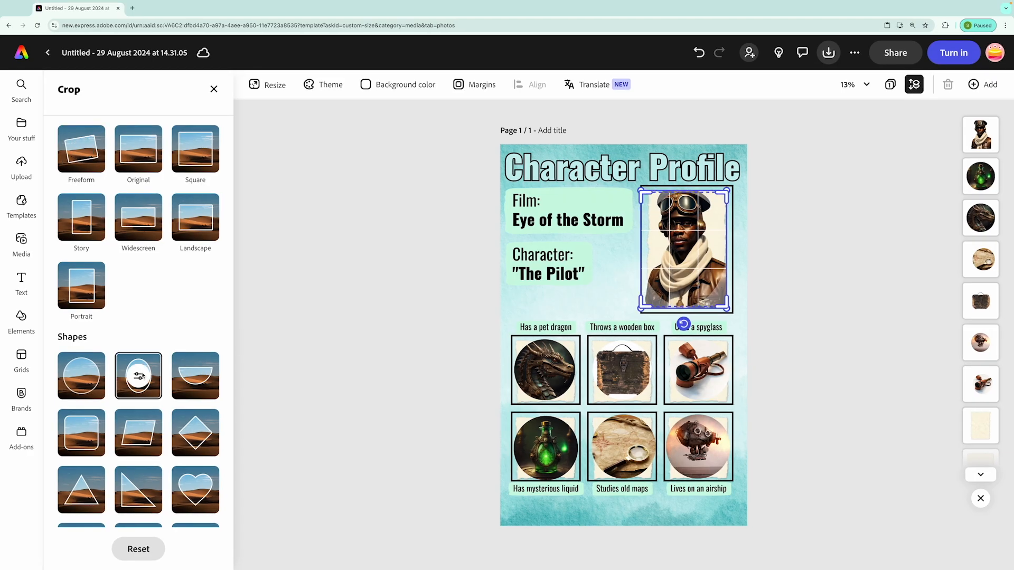
left_click(400, 262)
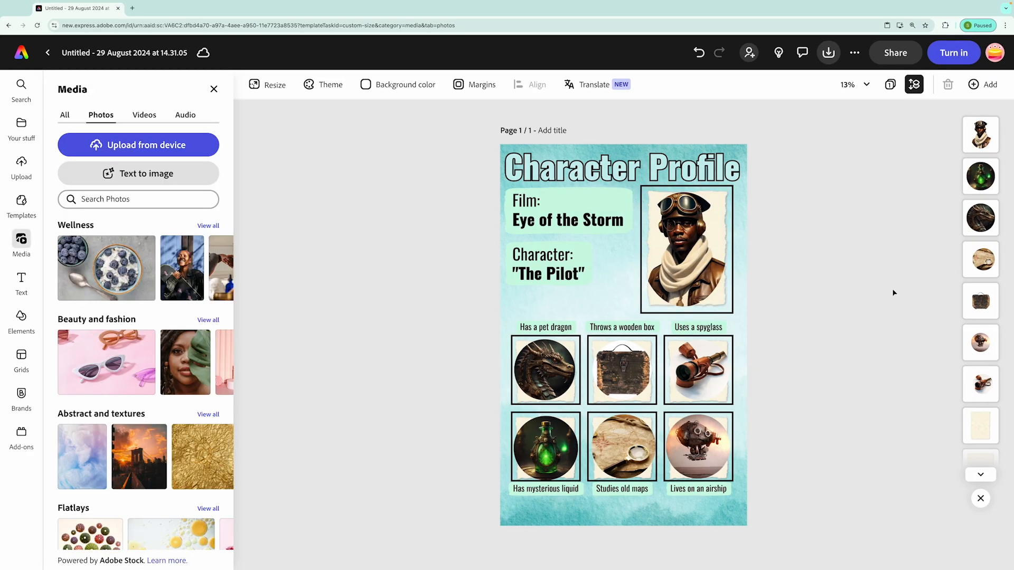
- Extend the pilot's oval crop upward past the hat and recentre the portrait on the torn paper
left_click(695, 280)
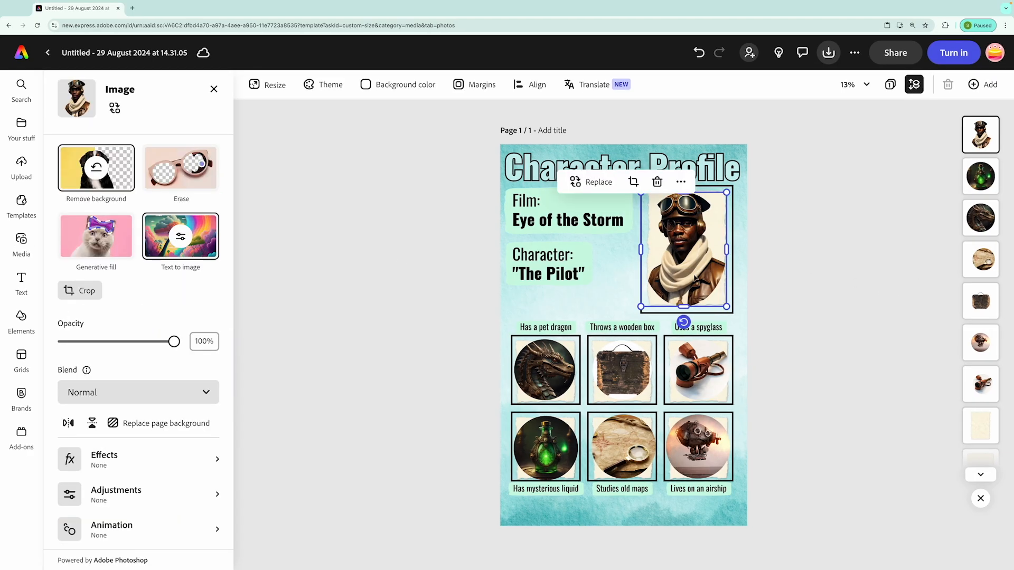
double_click(695, 279)
left_click_drag(725, 194, 725, 175)
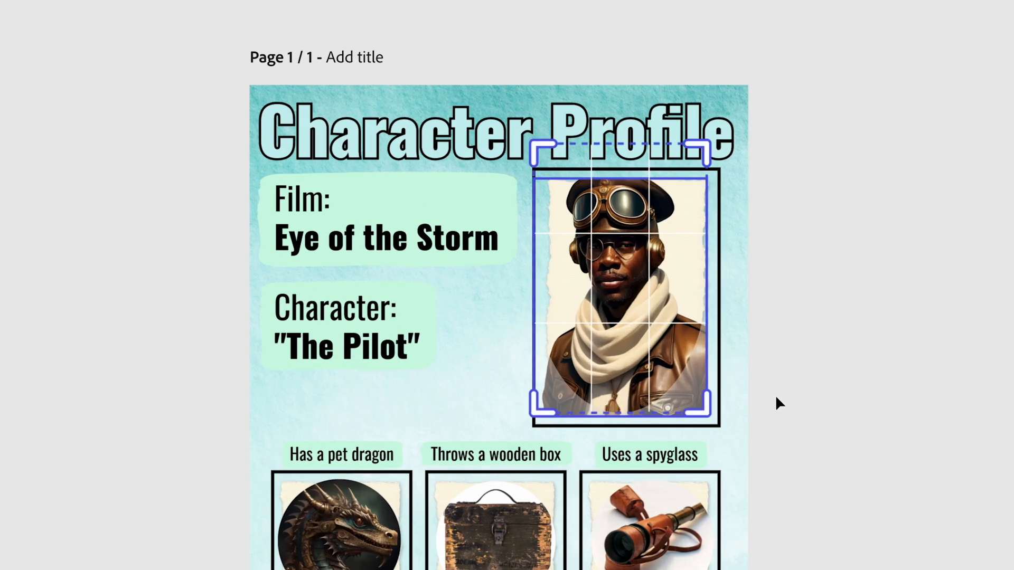
left_click(842, 429)
left_click_drag(637, 321, 643, 330)
left_click(844, 377)
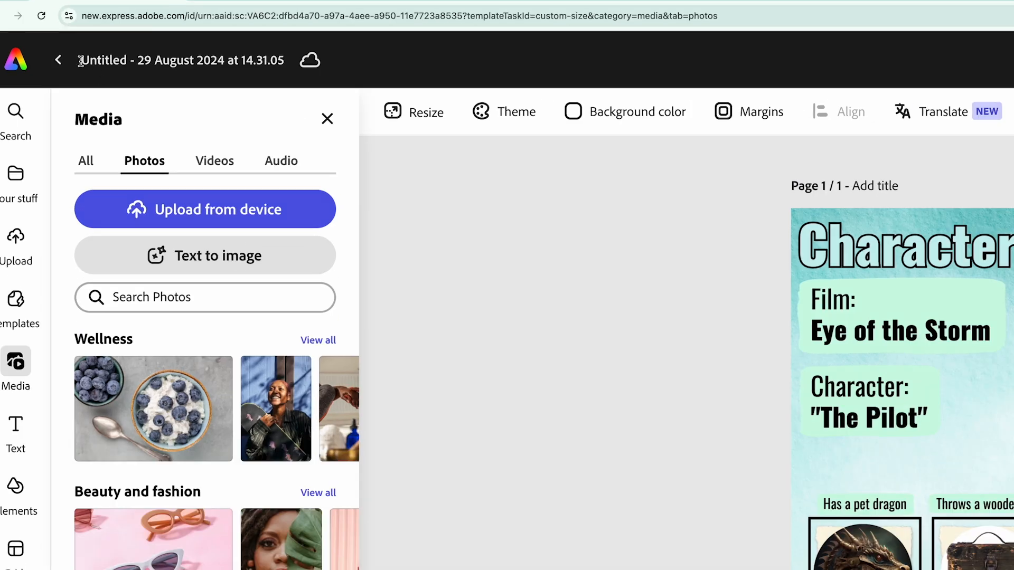
- Rename the file as "Character Profile - Eye of the Storm"
left_click(80, 61)
type("Character Profile - Eye of the Storm")
key("Return")
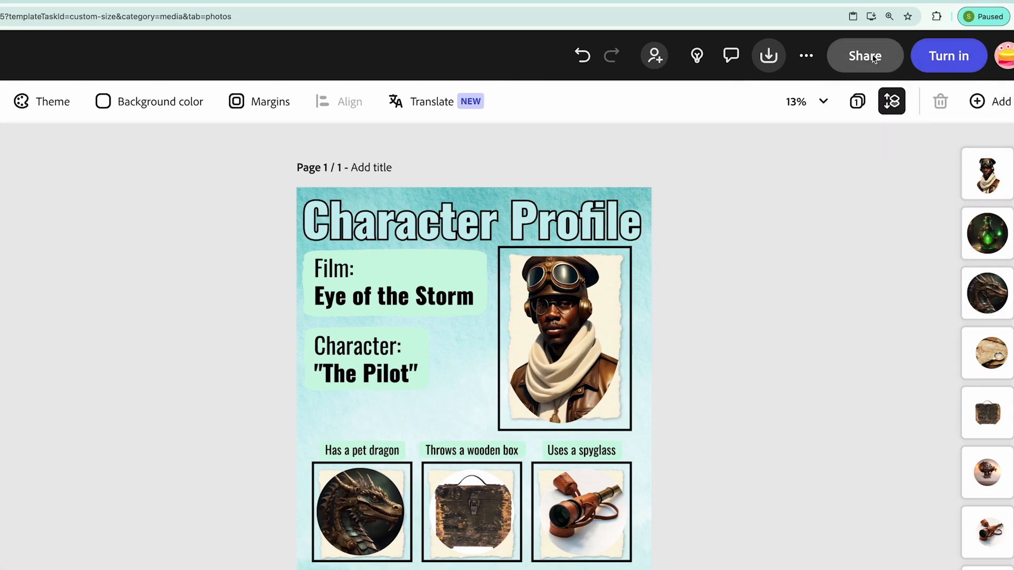
- Look over the file's sharing options
left_click(874, 58)
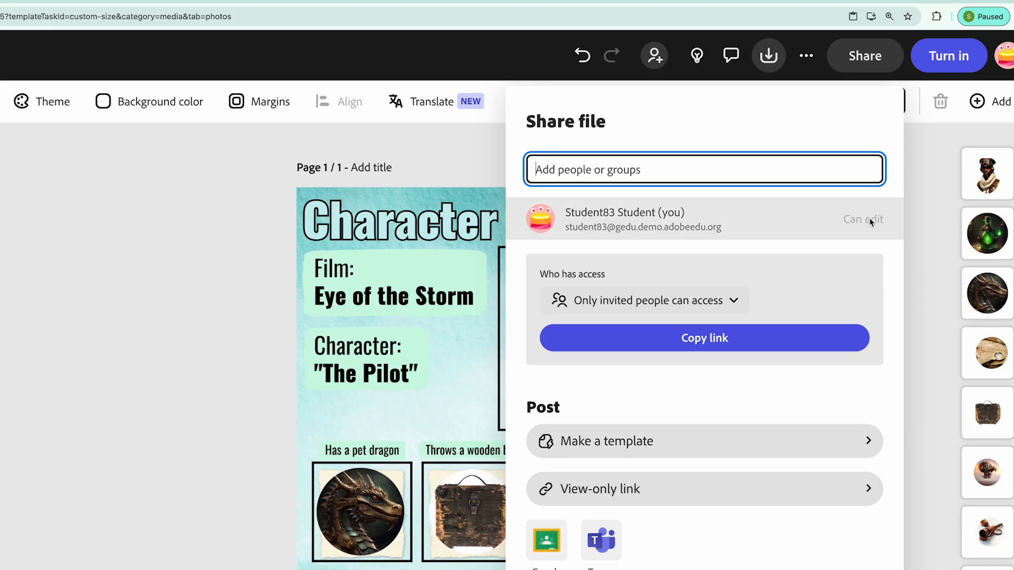
left_click(921, 186)
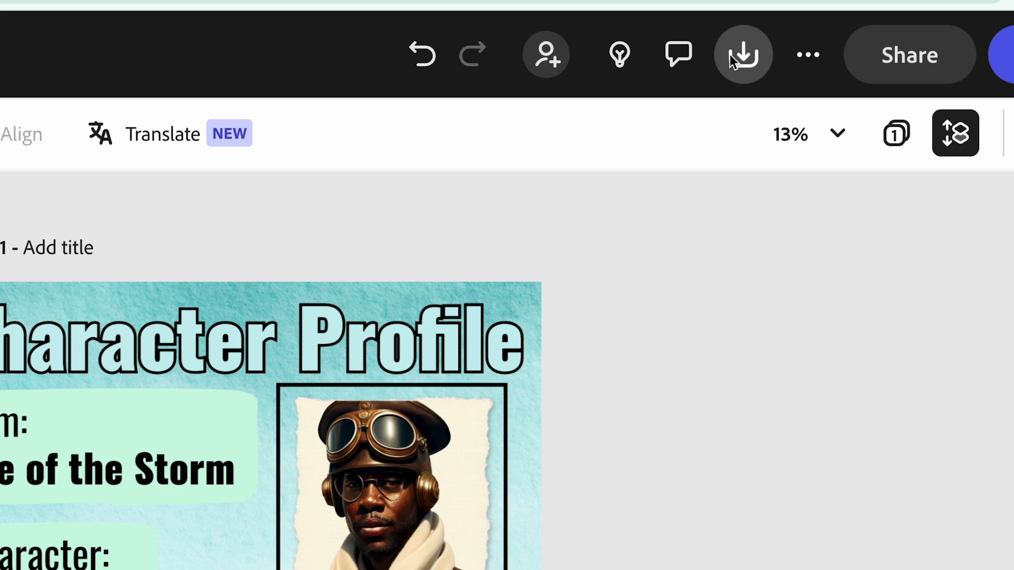
- Open the download options and list the available file formats
left_click(769, 54)
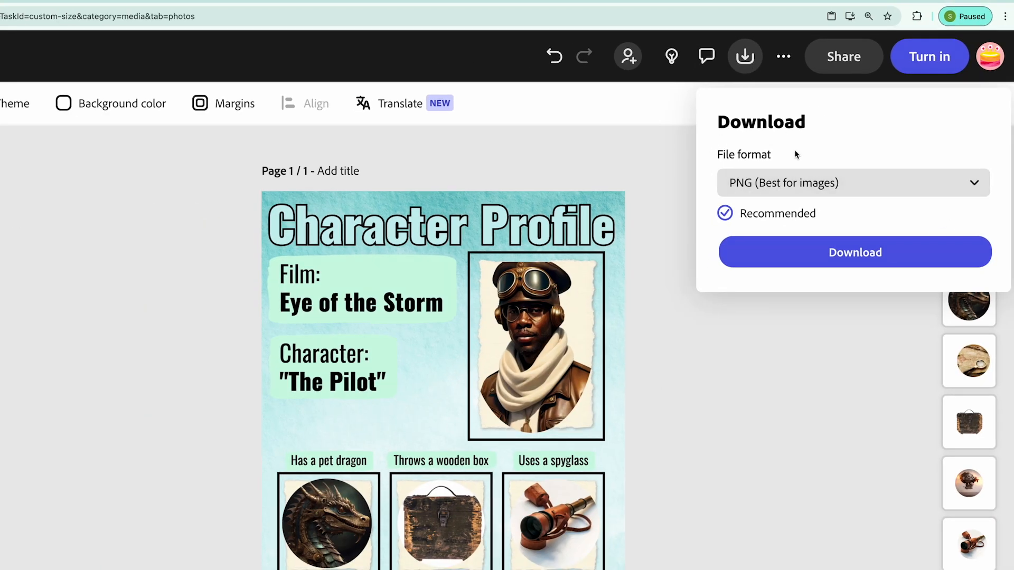
left_click(809, 183)
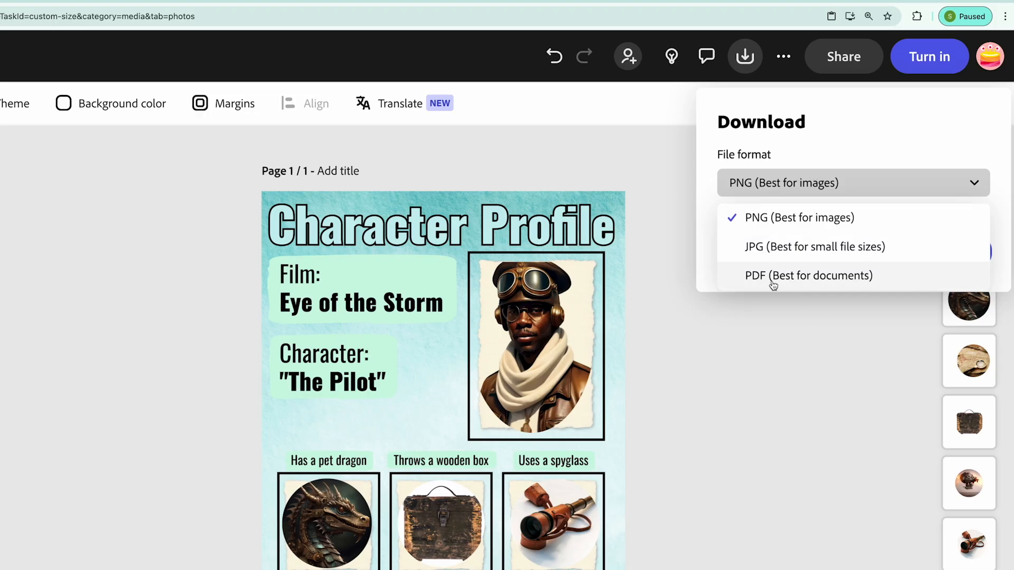